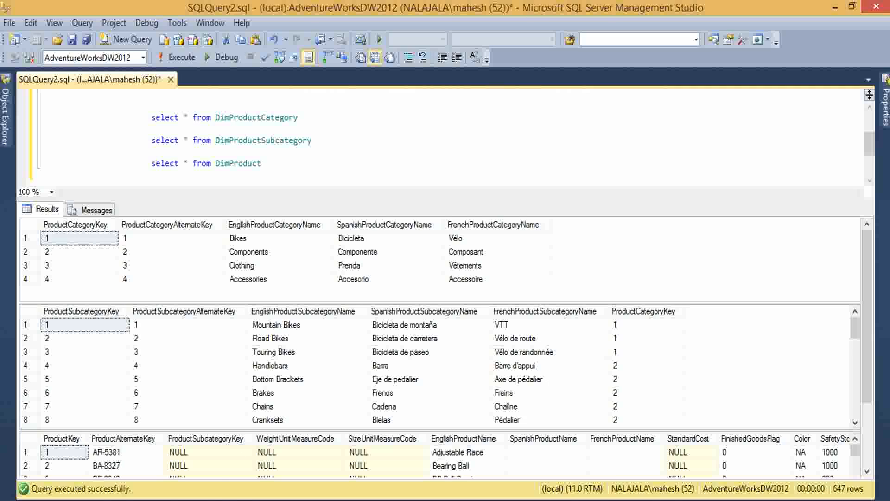
Step: Switch to Visual Studio and add a new empty report to the Reports folder of SSRS_PROJECT
left_click(176, 478)
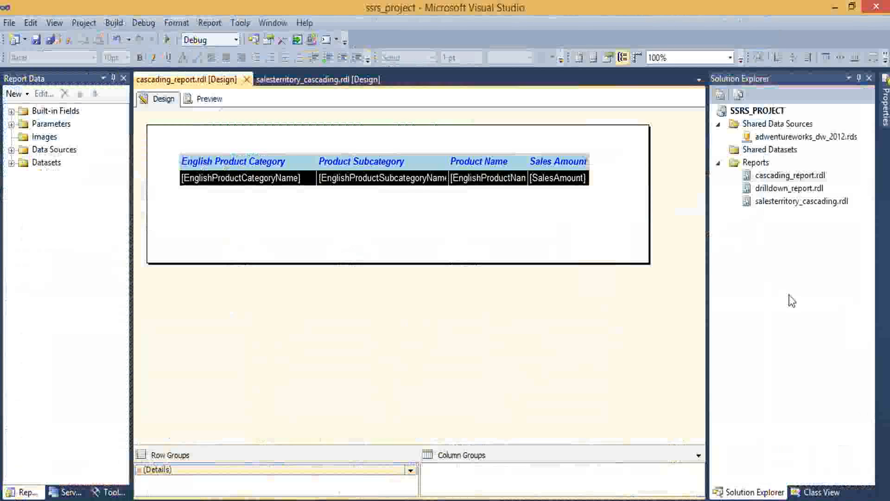
right_click(754, 163)
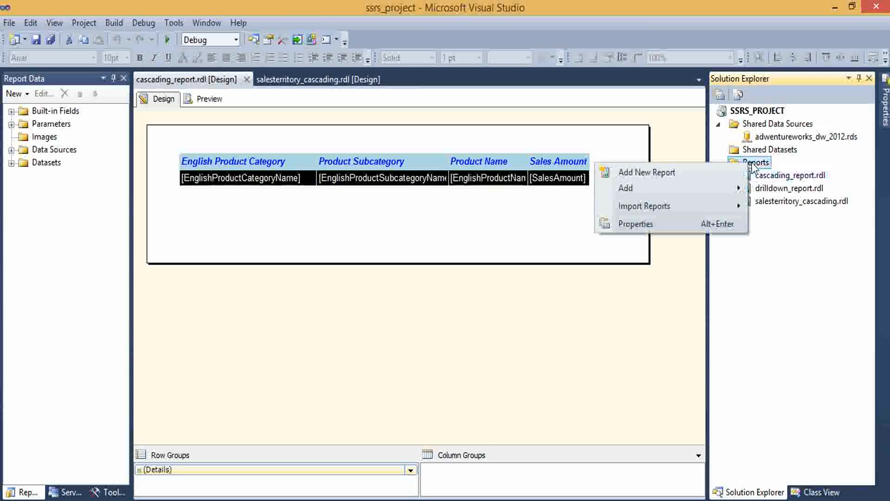
mouse_move(670, 186)
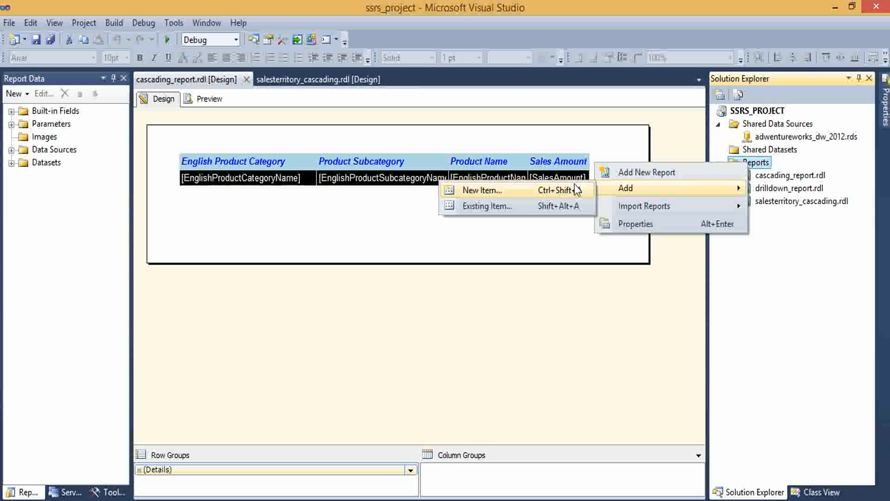
left_click(561, 191)
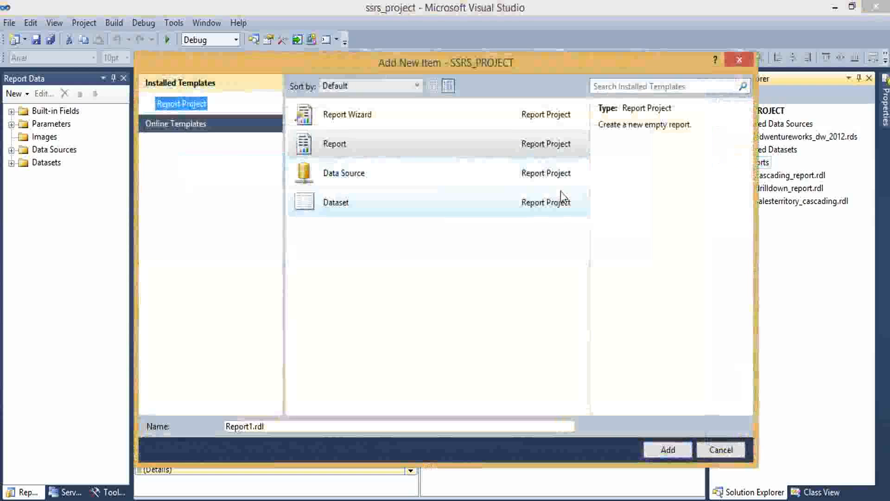
left_click(668, 449)
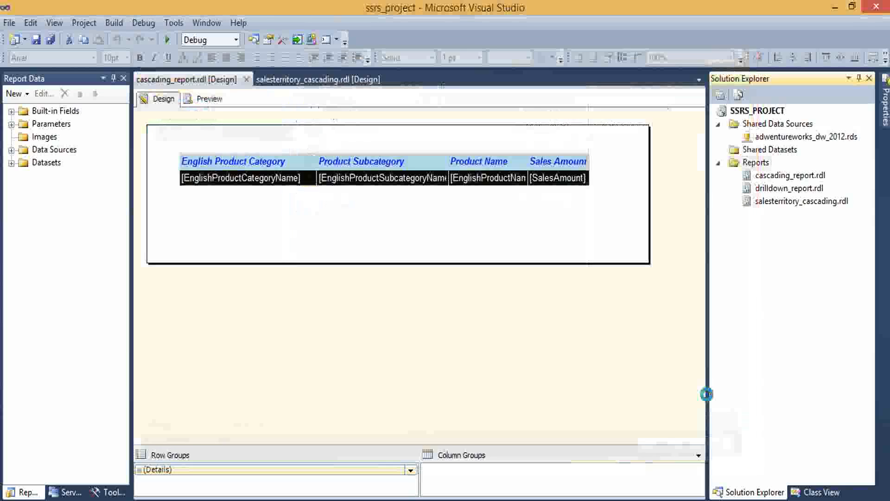
Step: Rename the Report1.rdl report file as productcategory.rdl
left_click(775, 217)
right_click(777, 219)
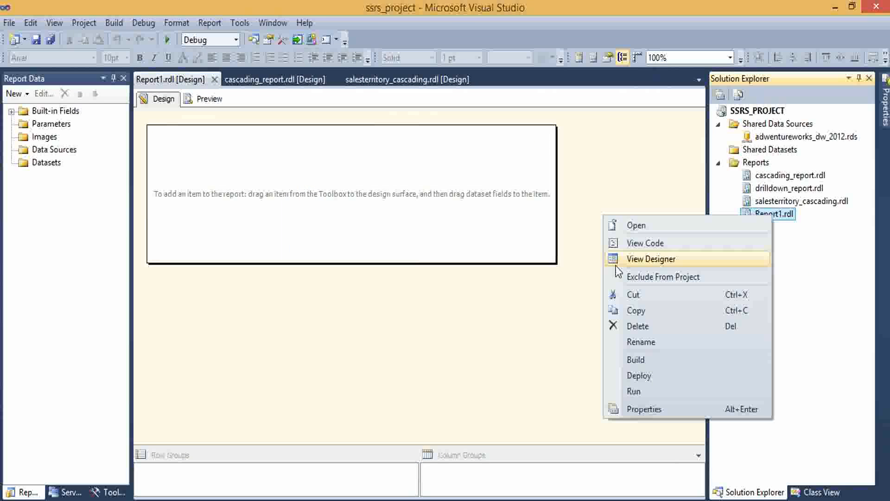
left_click(647, 342)
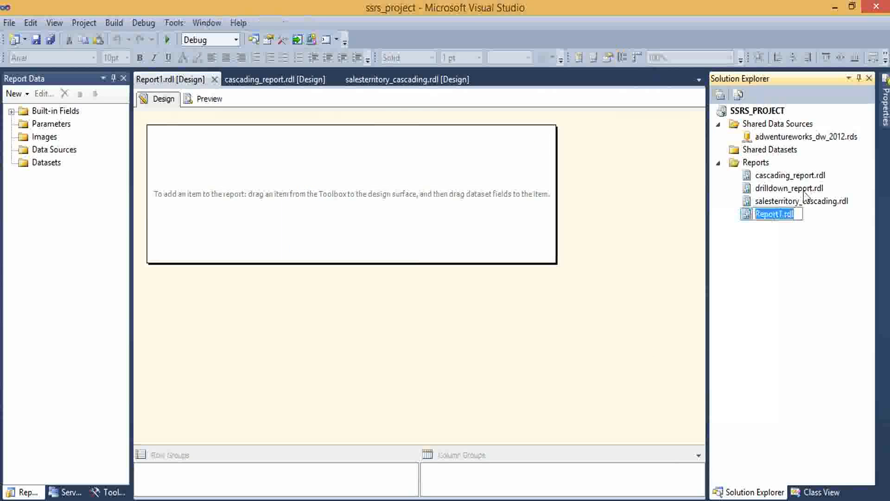
left_click_drag(783, 217, 747, 216)
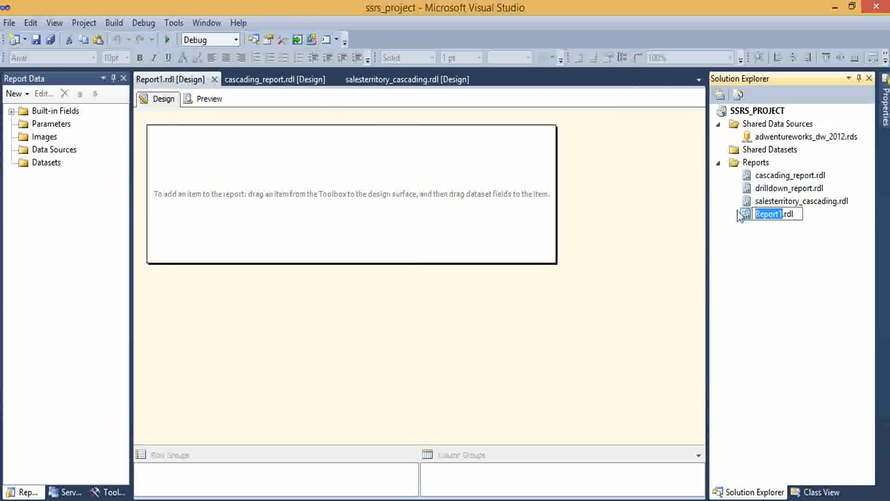
type("productcategory")
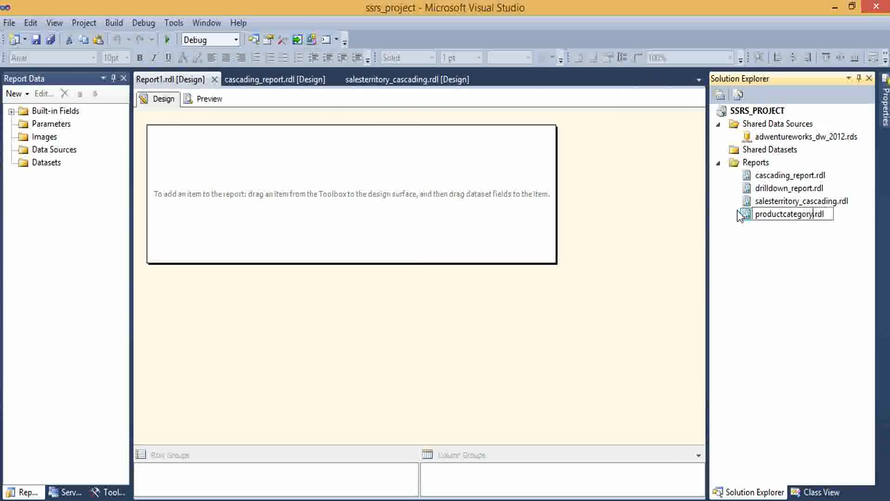
key("Return")
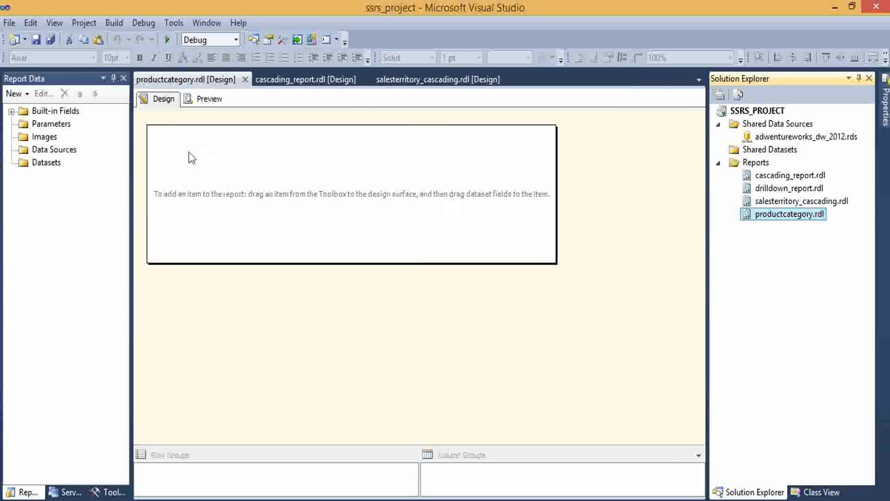
Step: Start a new data source for the productcategory report and name it adw_2012
left_click(54, 152)
right_click(56, 154)
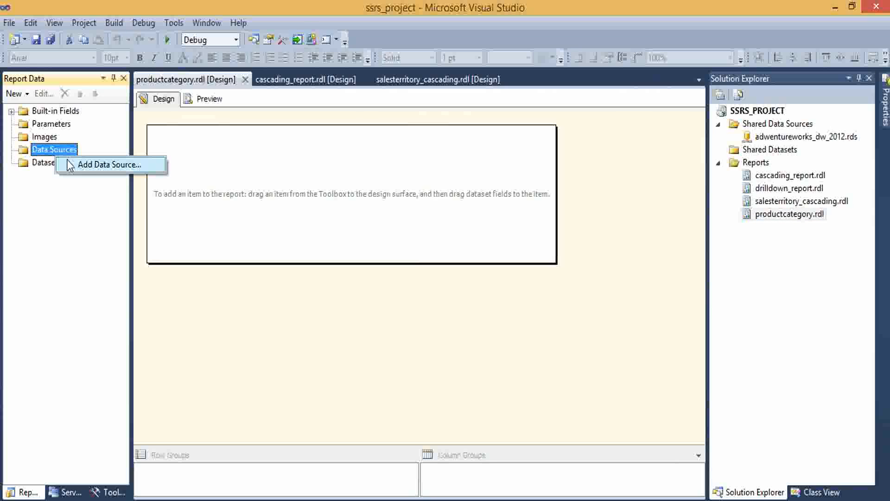
left_click(109, 163)
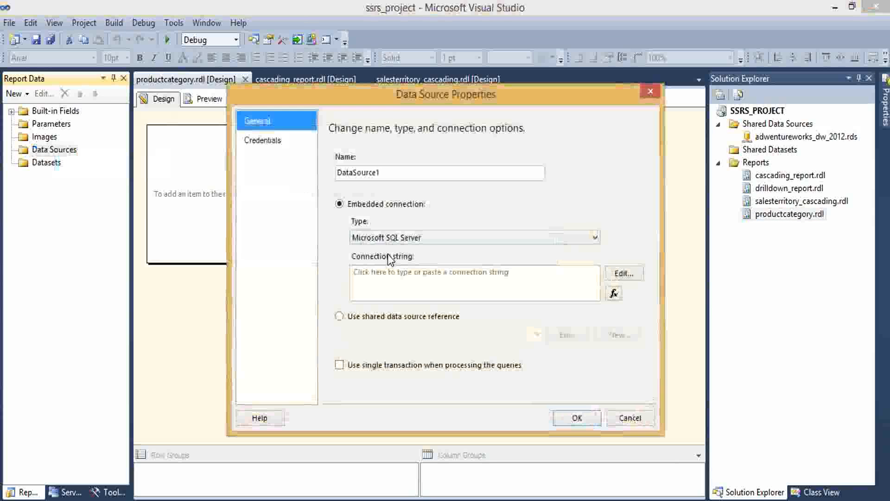
double_click(401, 180)
type("adw")
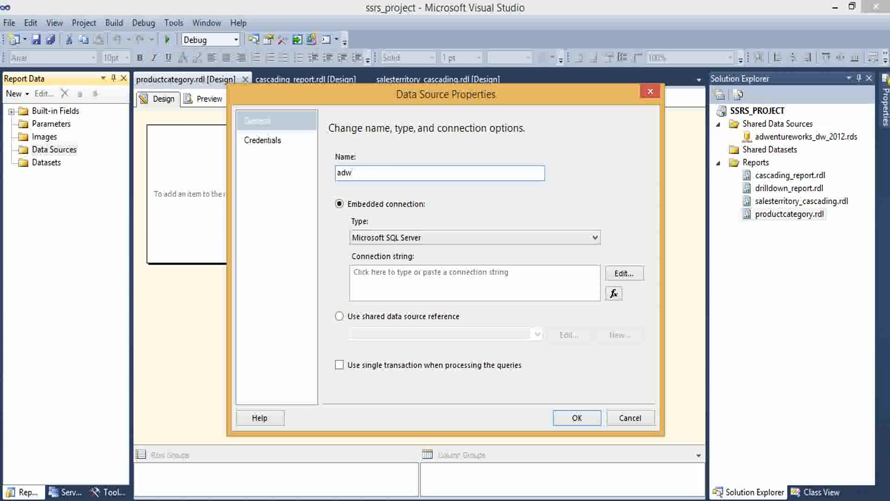
type("_2012")
Step: Point the data source to the shared reference adwentureworks_dw_2012 and enable single transaction when processing the queries
left_click(339, 316)
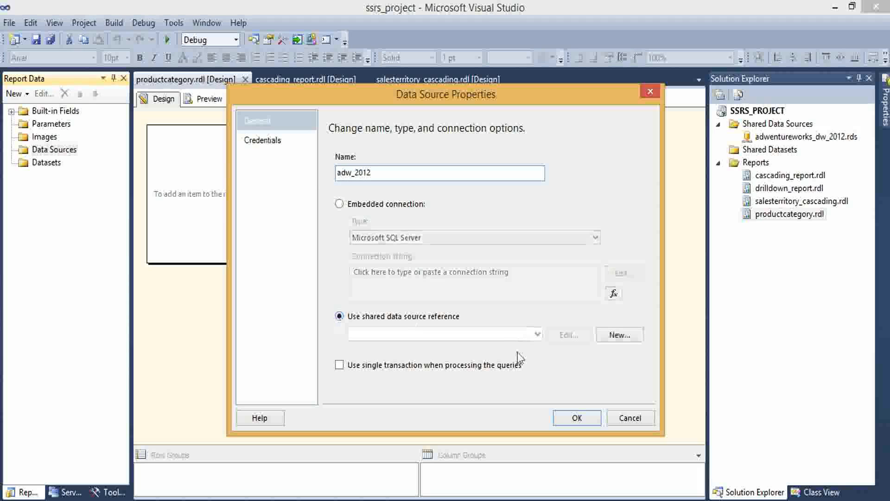
left_click(537, 334)
left_click(507, 347)
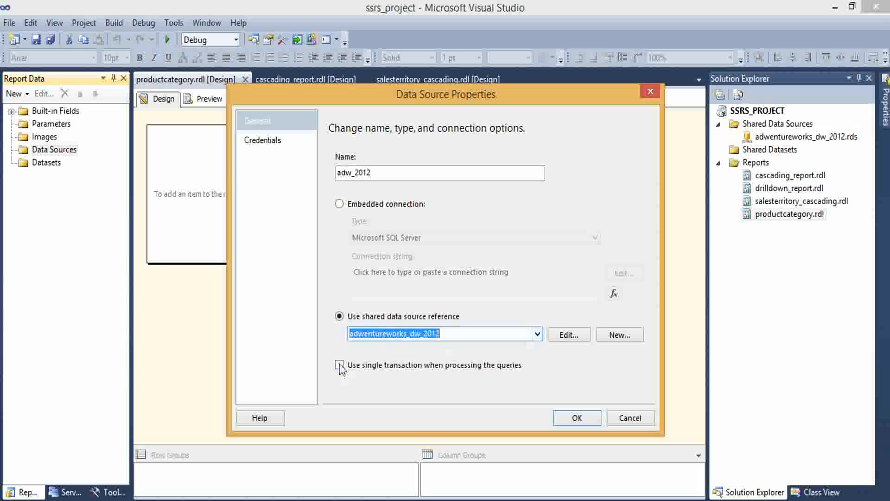
left_click(345, 368)
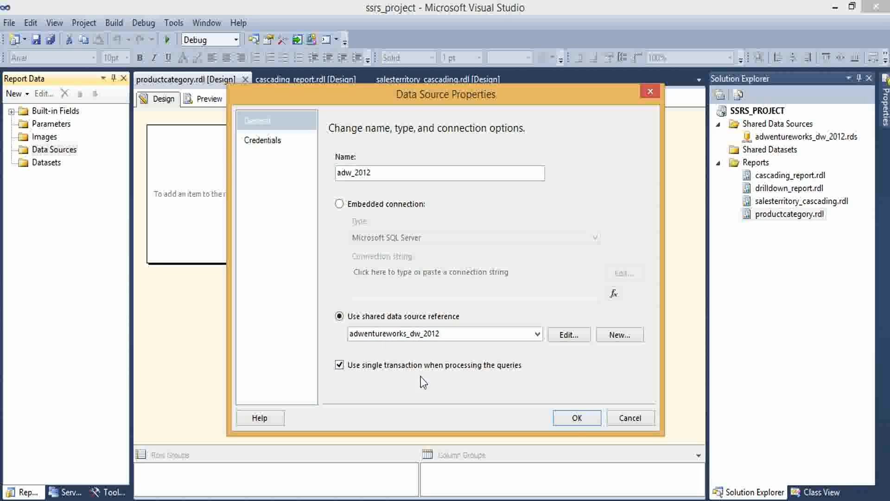
left_click(577, 418)
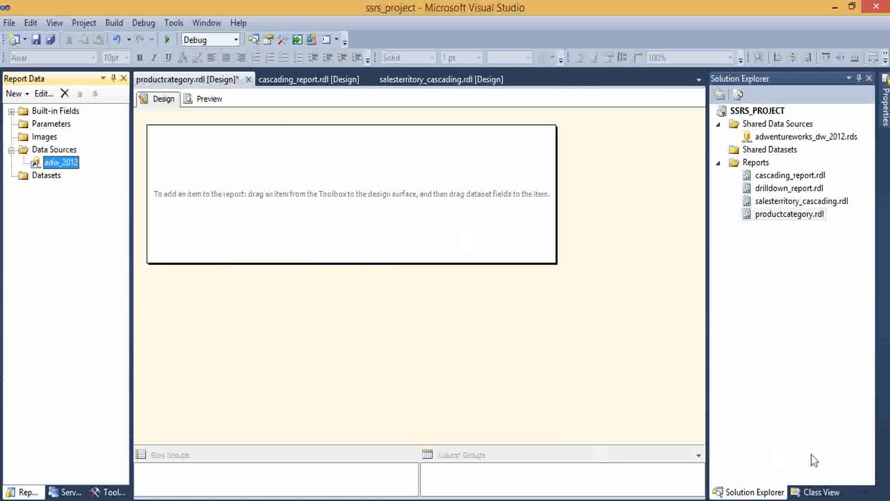
Step: Start a new dataset named category, embedded in the report and using the adw_2012 data source
right_click(49, 176)
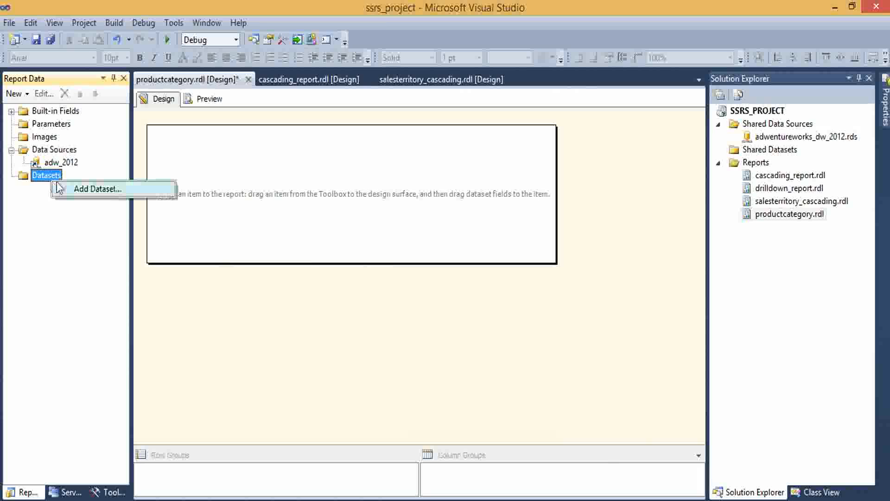
left_click(99, 191)
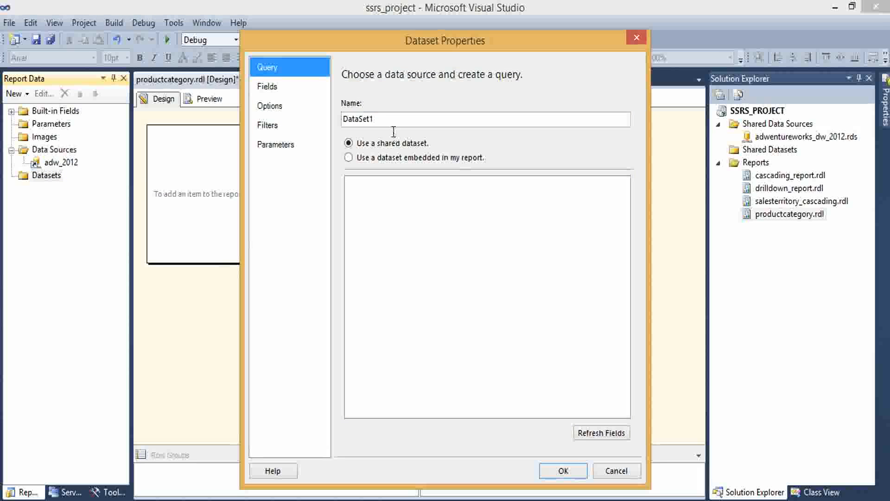
left_click_drag(392, 124, 342, 122)
type("category")
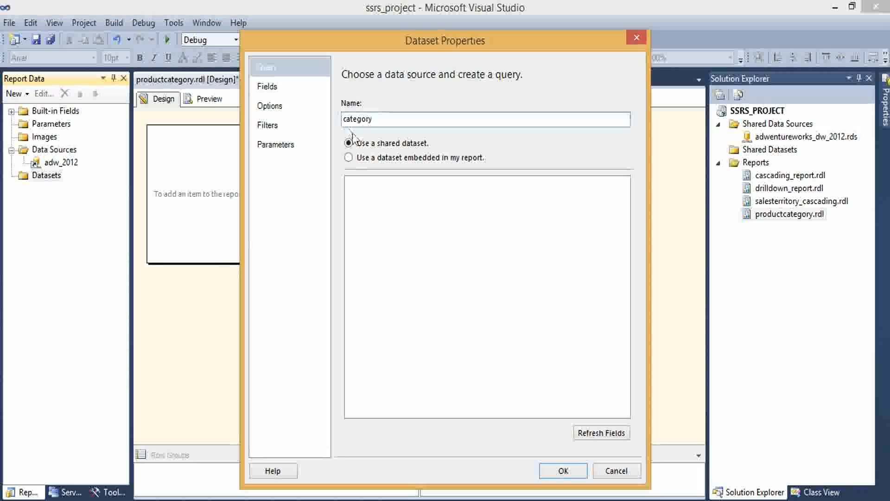
left_click(349, 157)
left_click(507, 200)
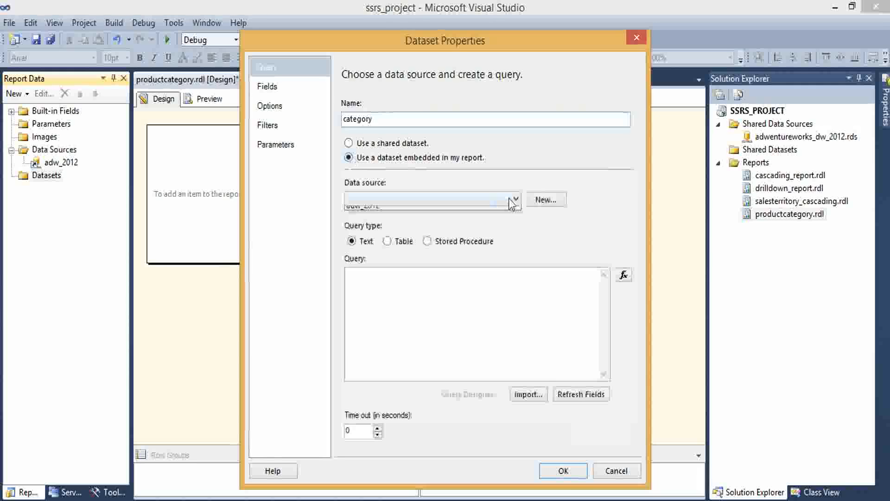
left_click(469, 211)
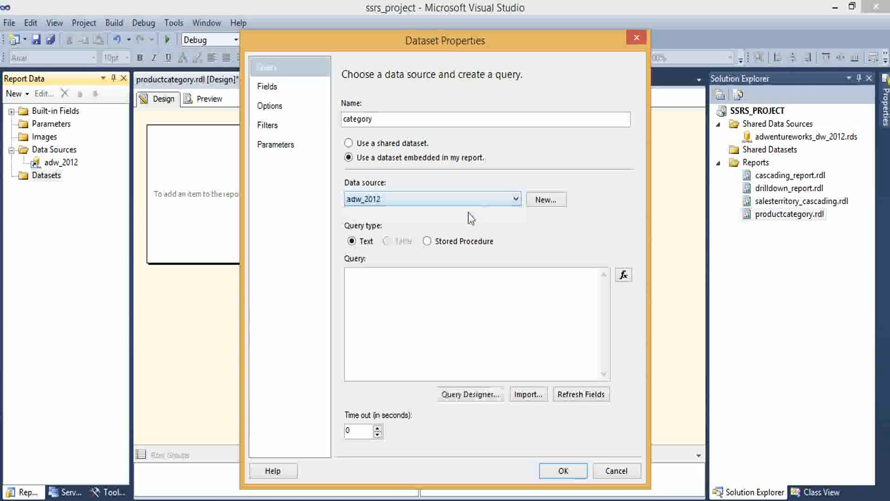
Step: Switch to SQL Server Management Studio and copy the SELECT distinct query for EnglishProductcategoryName and SalesAmount with its inner joins
left_click(481, 313)
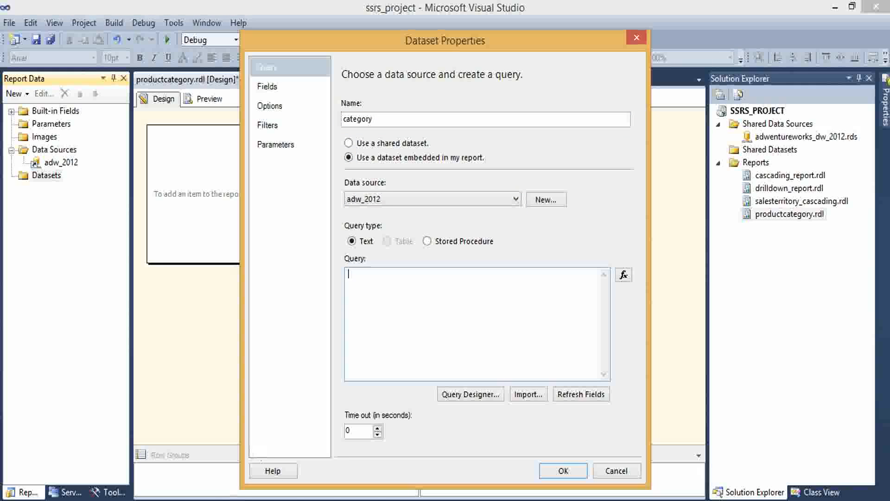
left_click(232, 499)
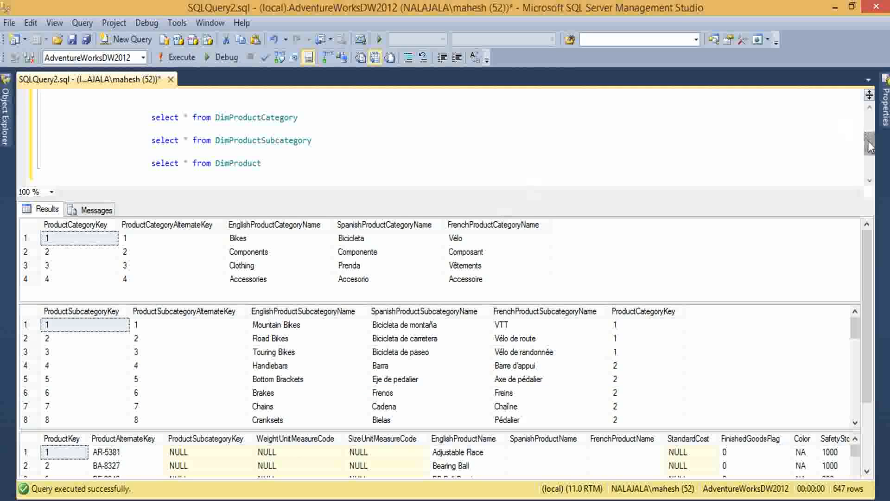
left_click_drag(869, 142, 869, 121)
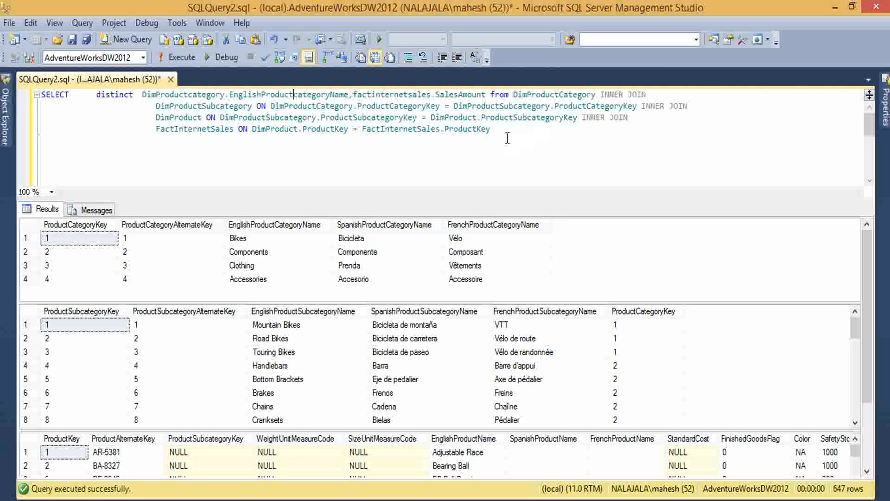
left_click_drag(508, 135, 49, 102)
key("ctrl+c")
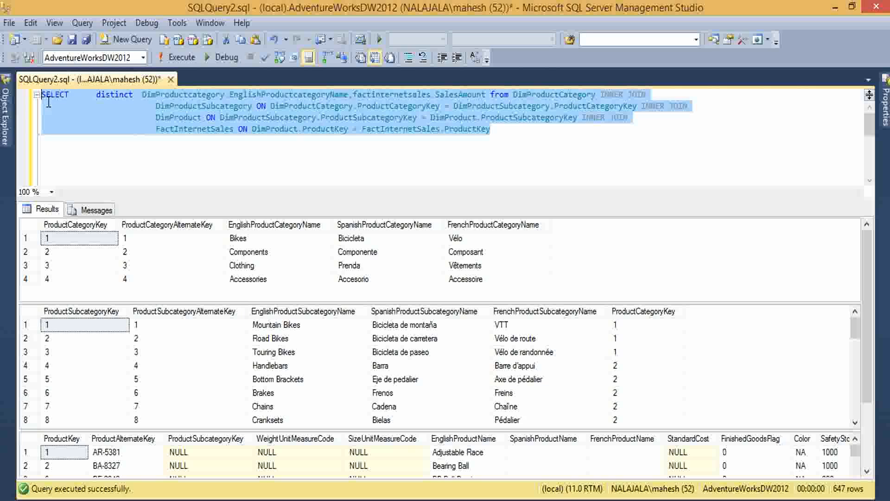
left_click(98, 173)
Step: Switch back to Visual Studio, paste the copied query as the category dataset's query text and create the dataset
left_click(173, 499)
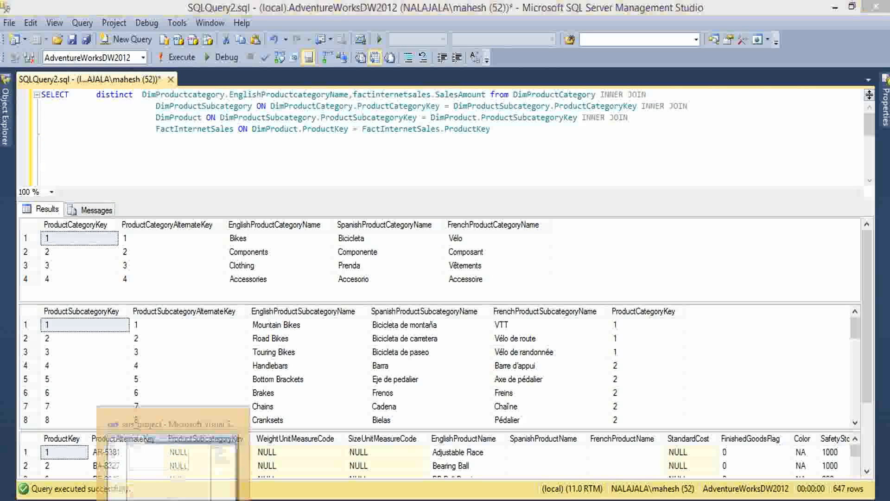
left_click(413, 310)
key("ctrl+v")
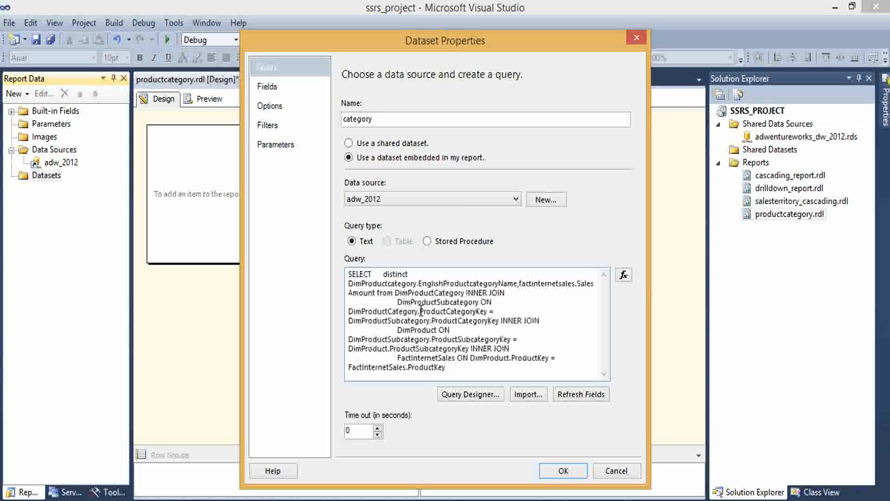
left_click(559, 471)
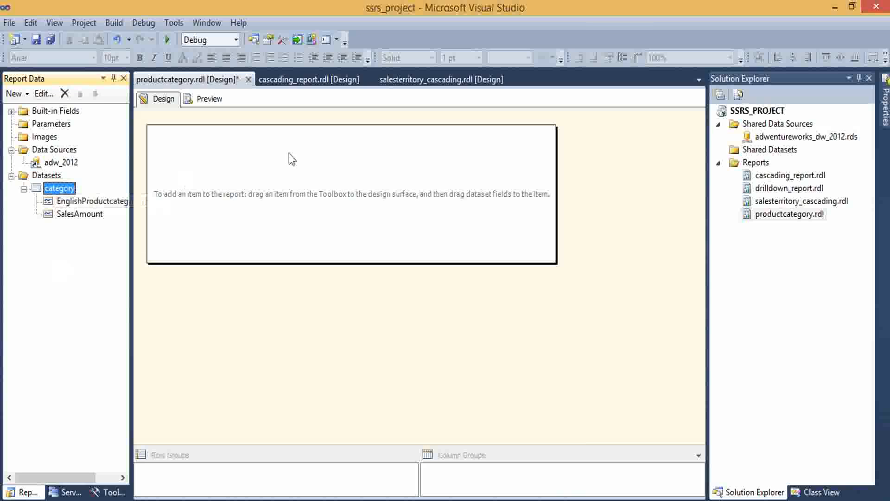
Step: Insert a matrix with EnglishProductcategoryName as its rows and SalesAmount as its data, and widen the category column to fit the field name
left_click(109, 492)
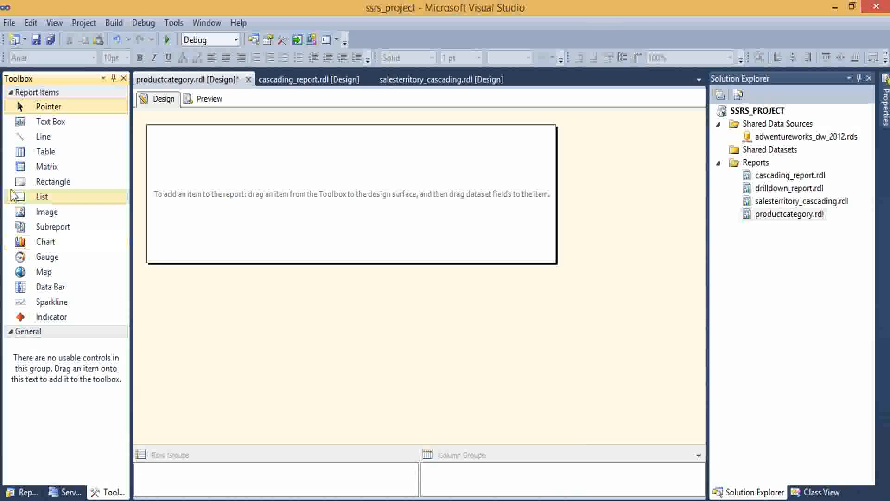
left_click_drag(51, 169, 230, 185)
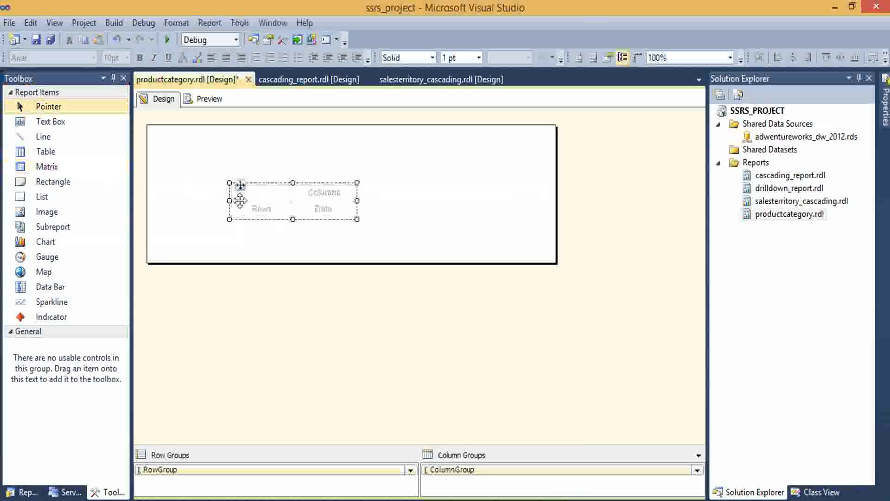
left_click(288, 207)
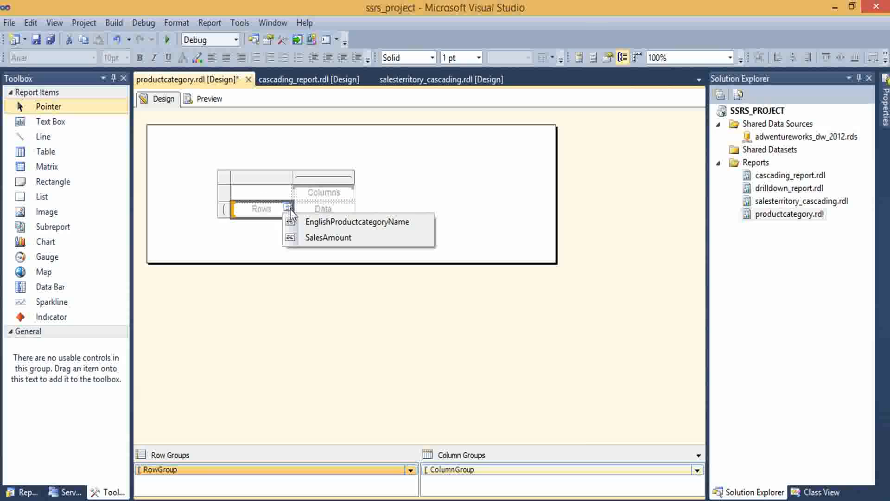
left_click(319, 223)
left_click(350, 207)
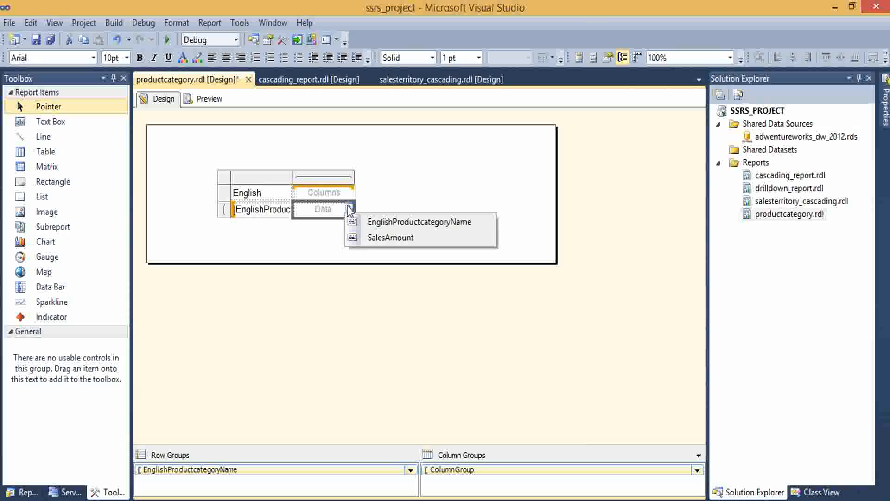
left_click(376, 237)
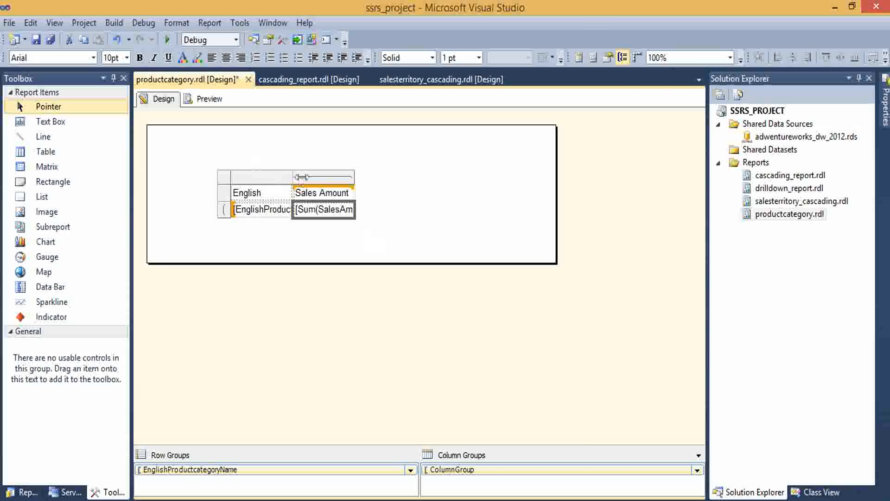
left_click_drag(299, 176, 373, 176)
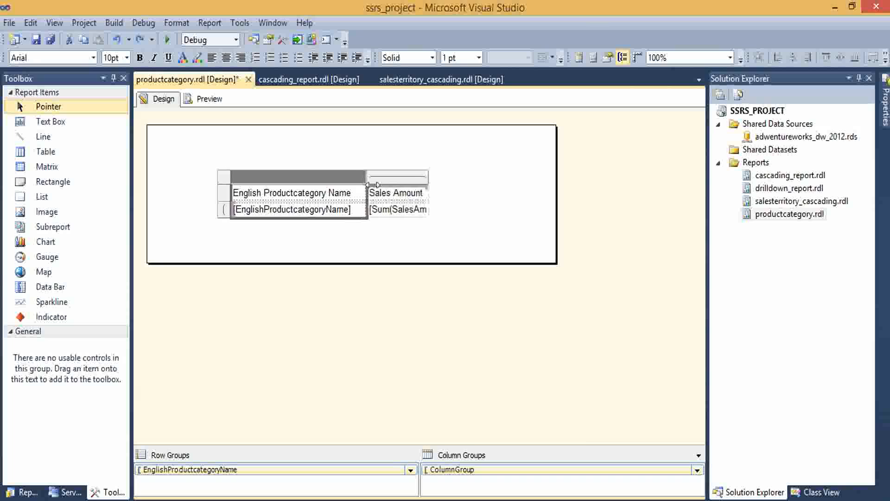
Step: Format the matrix header row with a Light Blue background and bold blue text
left_click(221, 190)
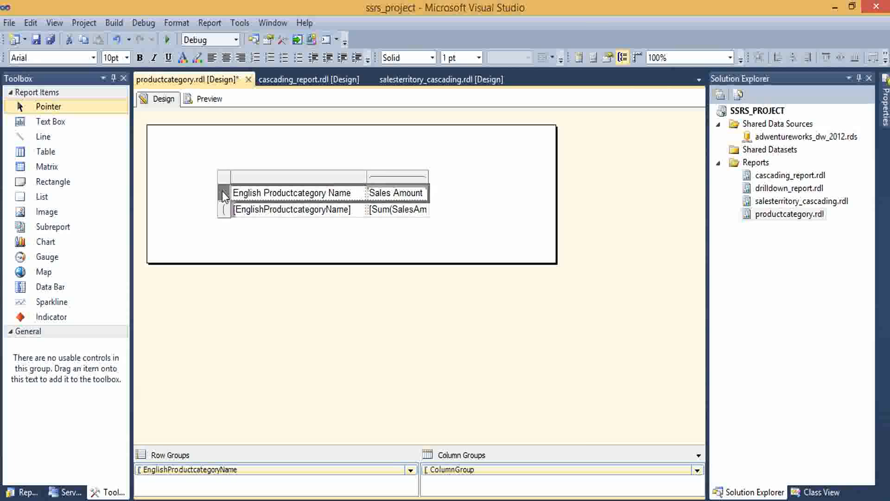
left_click(197, 58)
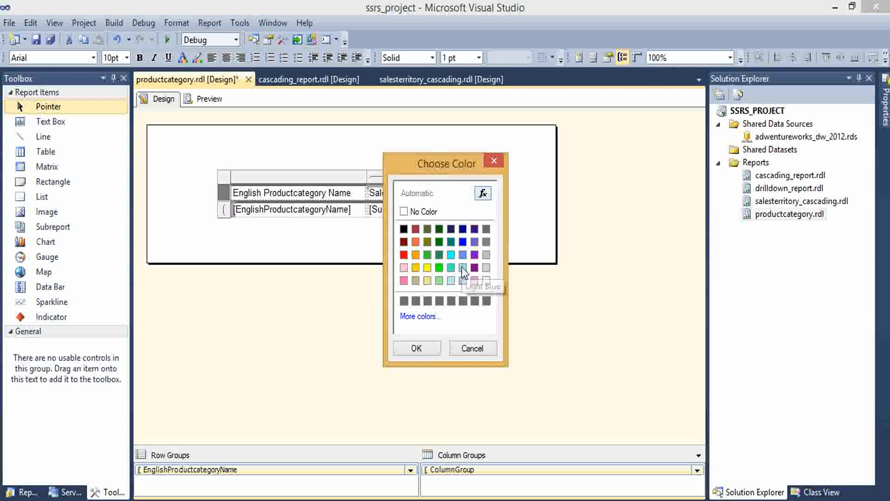
left_click(463, 269)
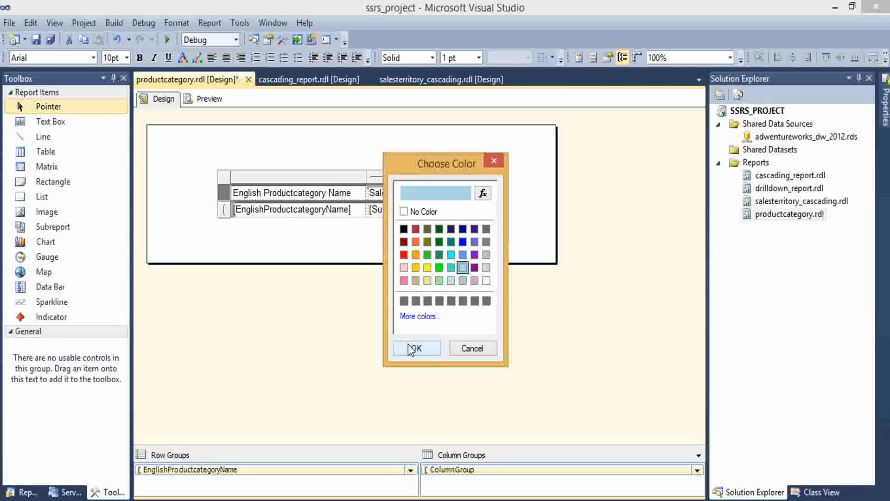
left_click(414, 348)
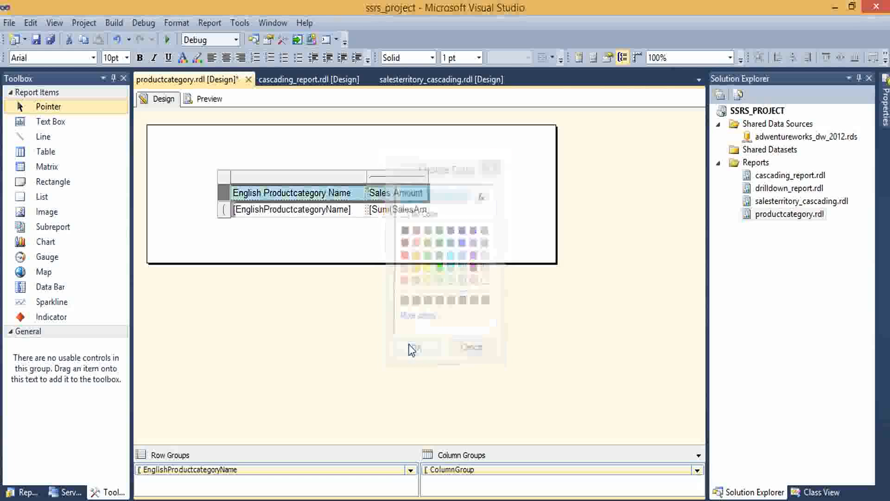
left_click(183, 57)
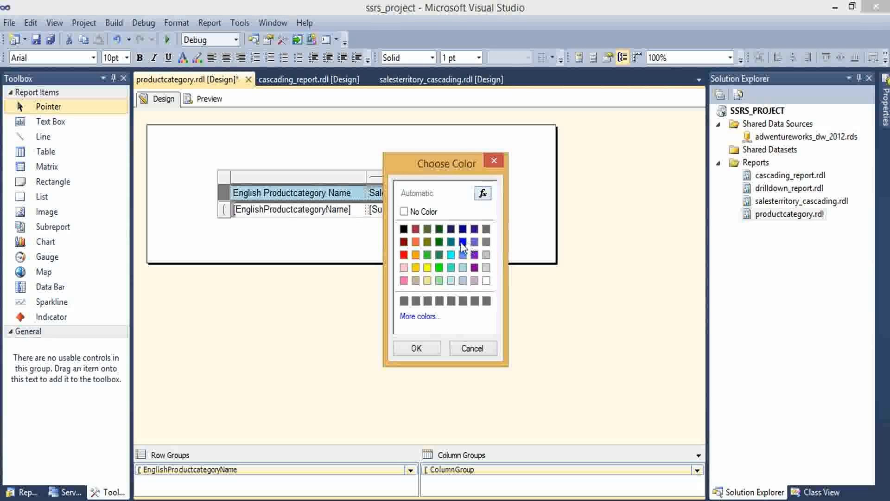
left_click(462, 242)
left_click(416, 348)
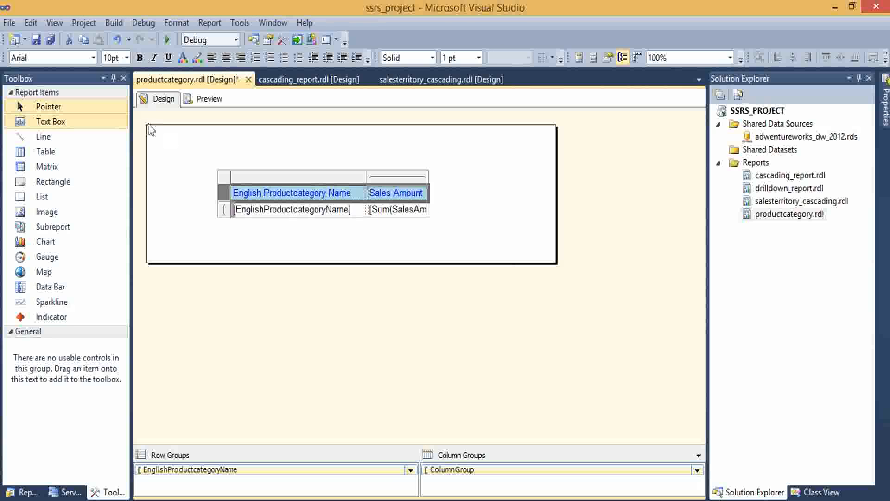
left_click(143, 61)
left_click(464, 208)
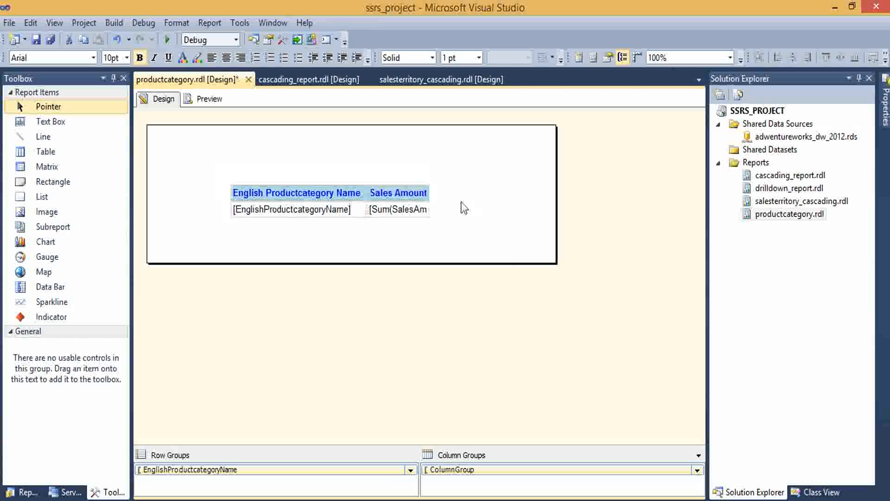
Step: Format the matrix detail row with a black background and white text
left_click(295, 211)
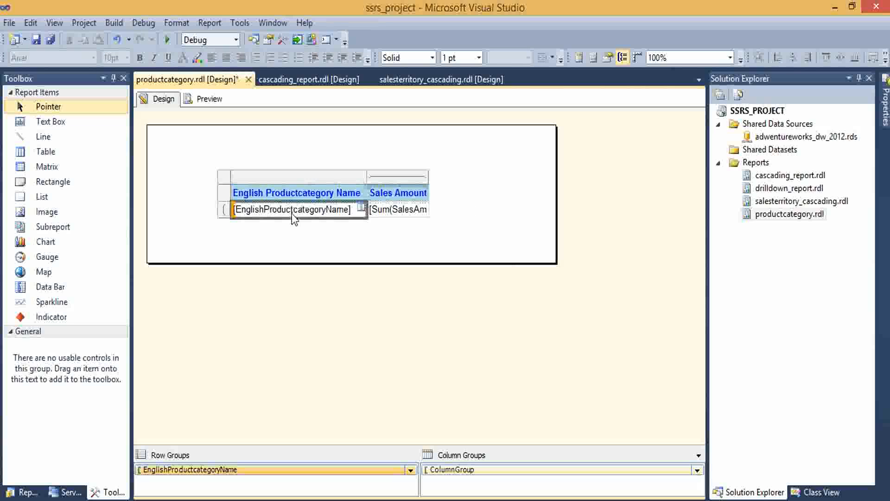
left_click(225, 210)
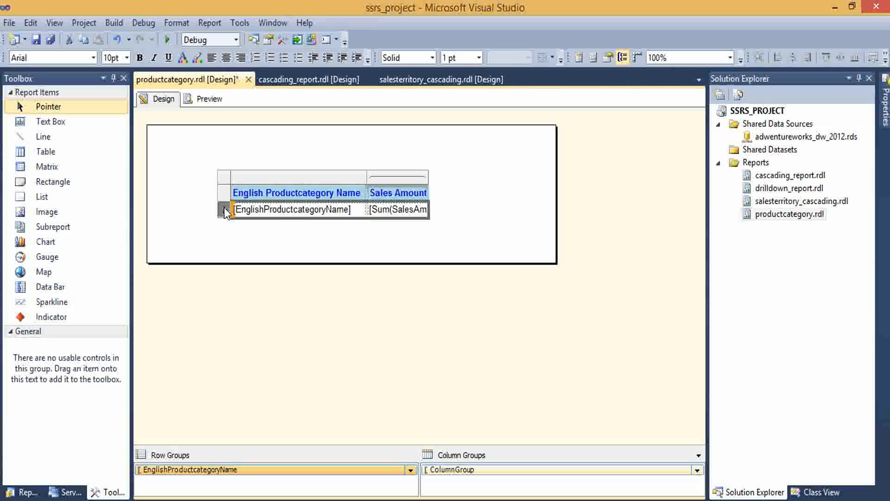
left_click(197, 57)
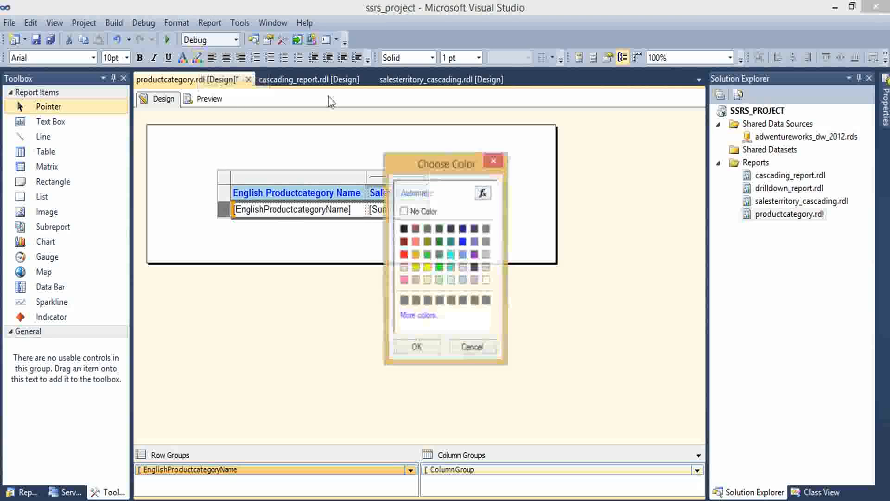
left_click(403, 229)
left_click(414, 347)
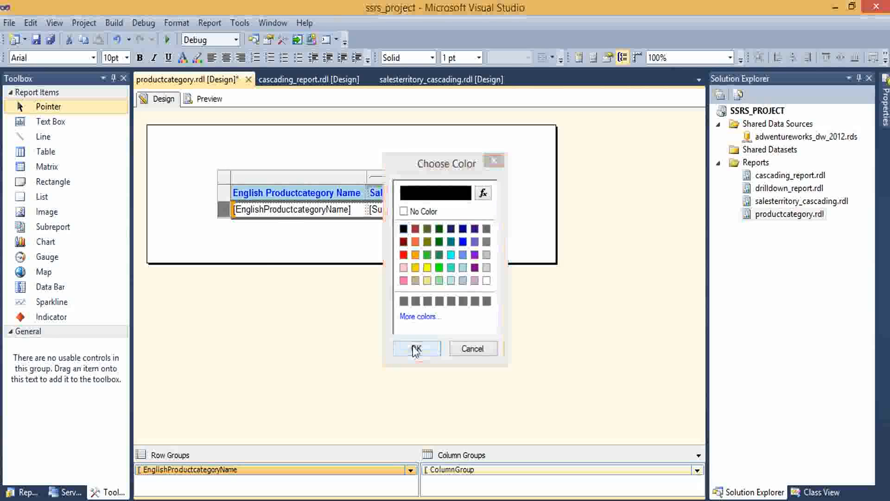
left_click(182, 59)
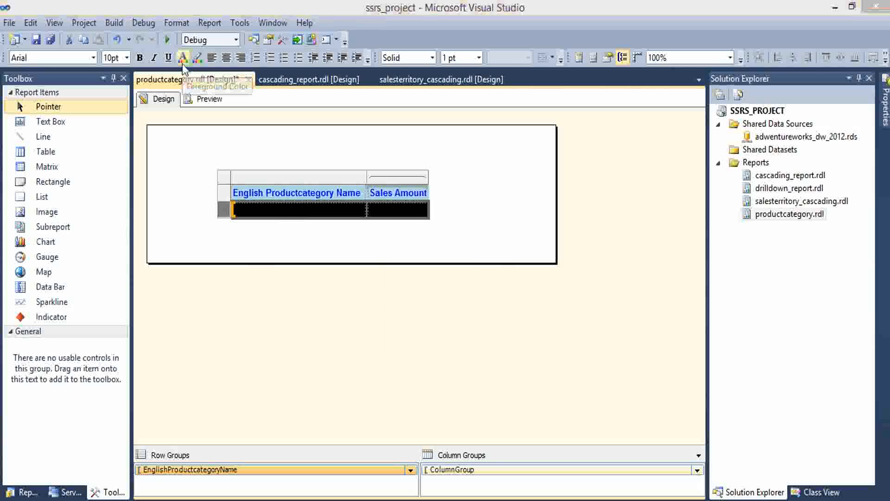
left_click(486, 281)
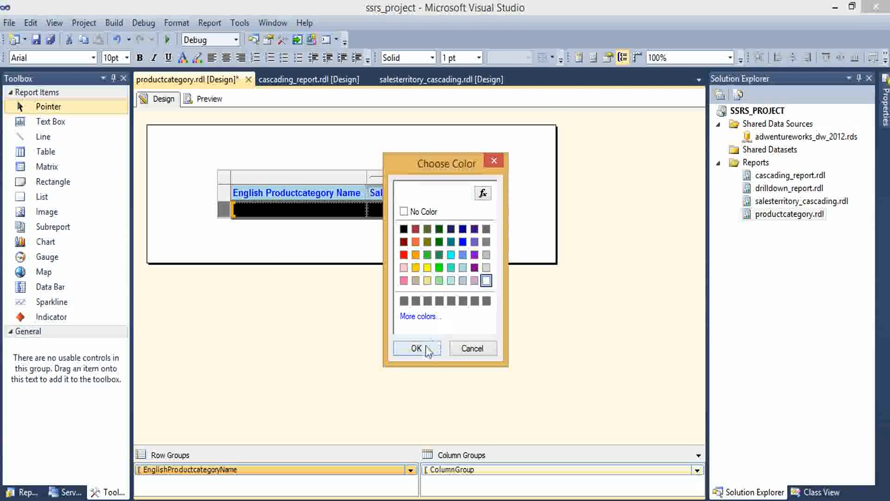
left_click(415, 347)
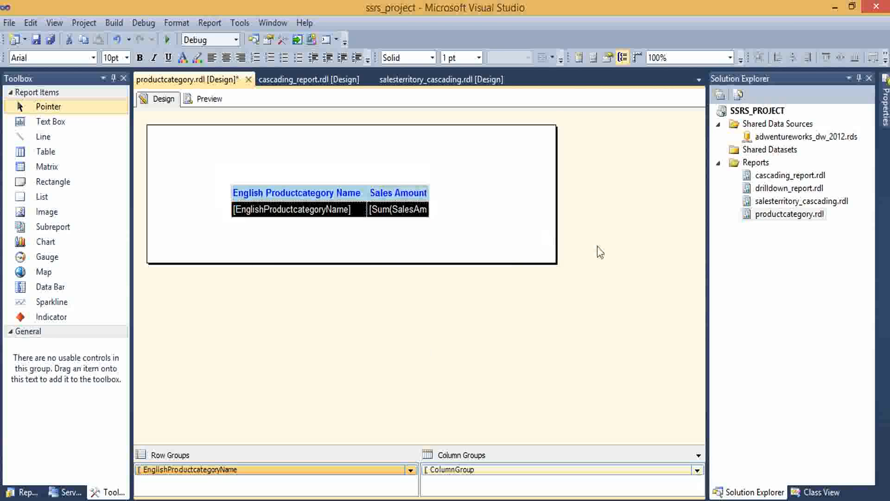
Step: Add a new empty report to the project's Reports folder using the Report template
left_click(814, 313)
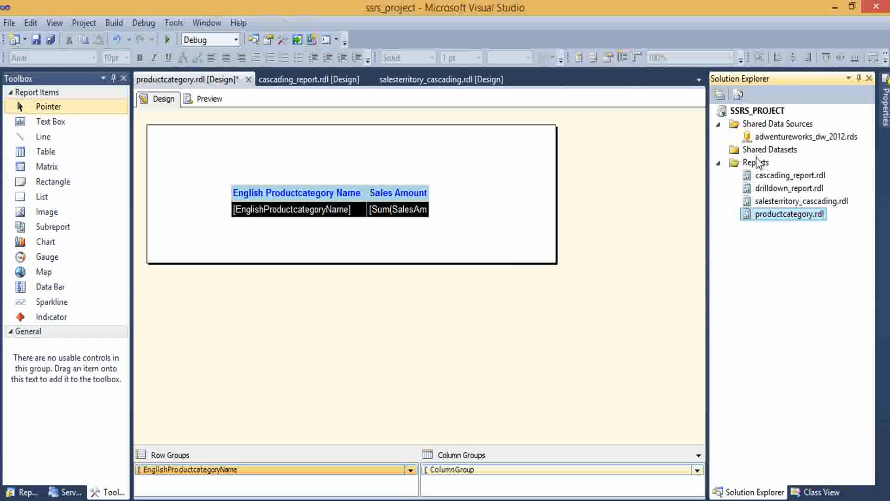
right_click(757, 162)
mouse_move(661, 184)
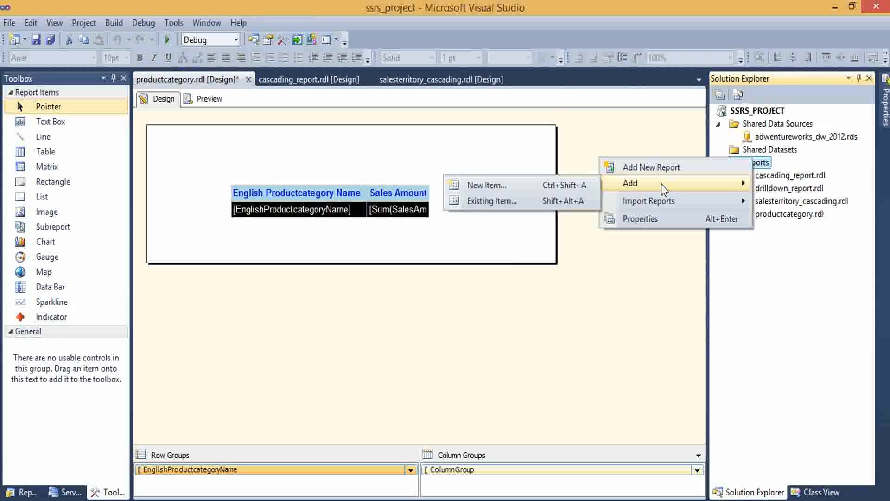
left_click(506, 190)
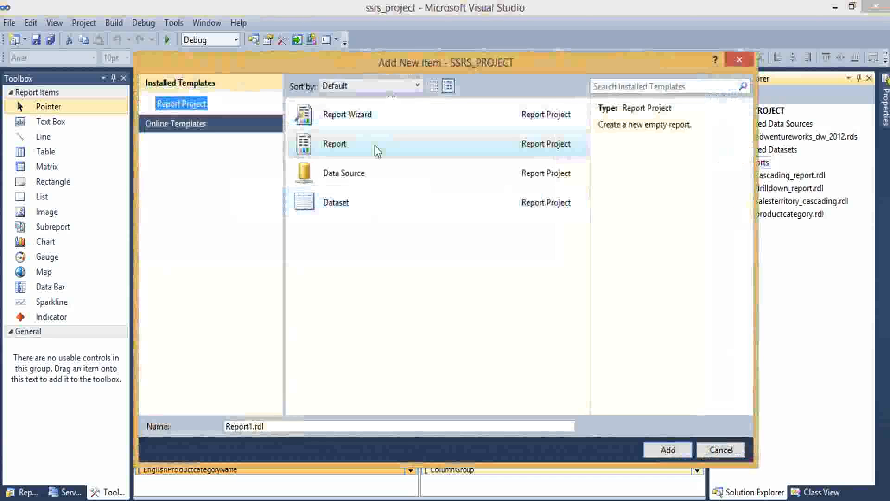
left_click(666, 450)
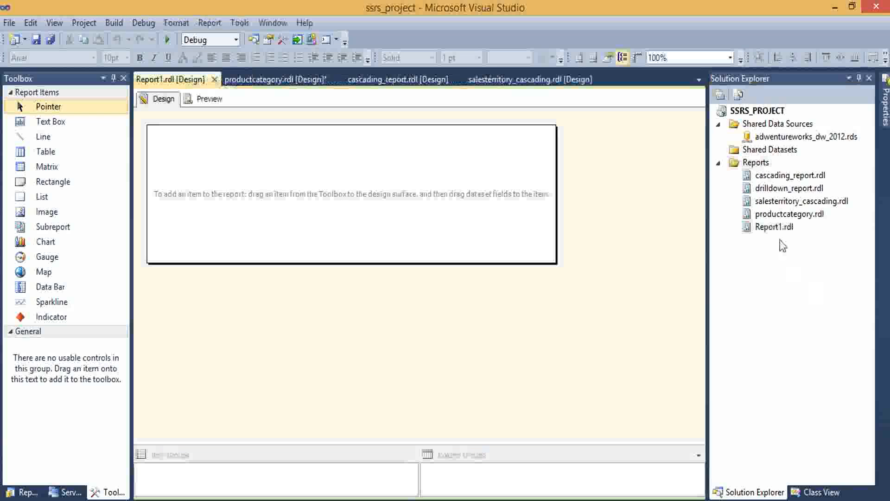
Step: Rename the newly added report as subcategory.rdl
right_click(774, 228)
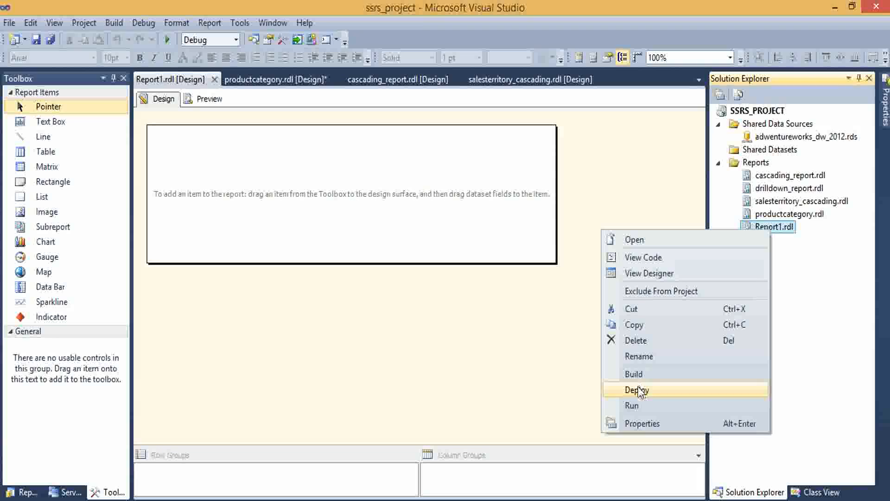
left_click(635, 355)
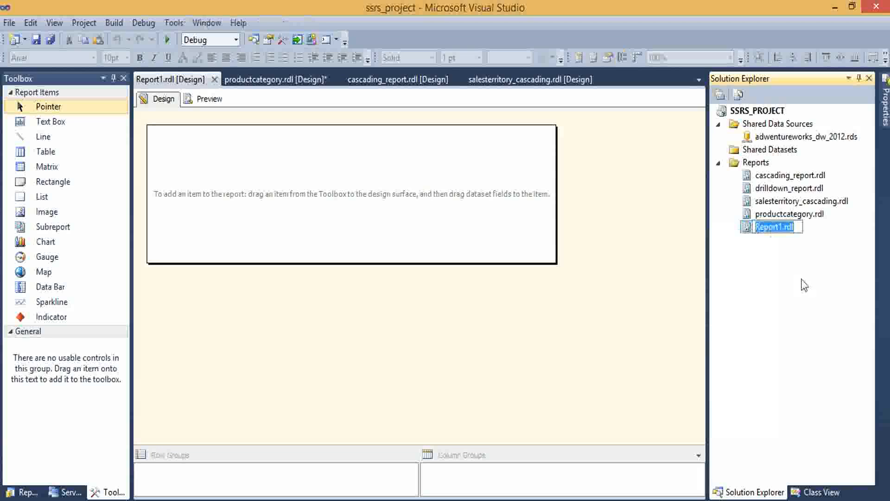
left_click_drag(783, 227, 741, 229)
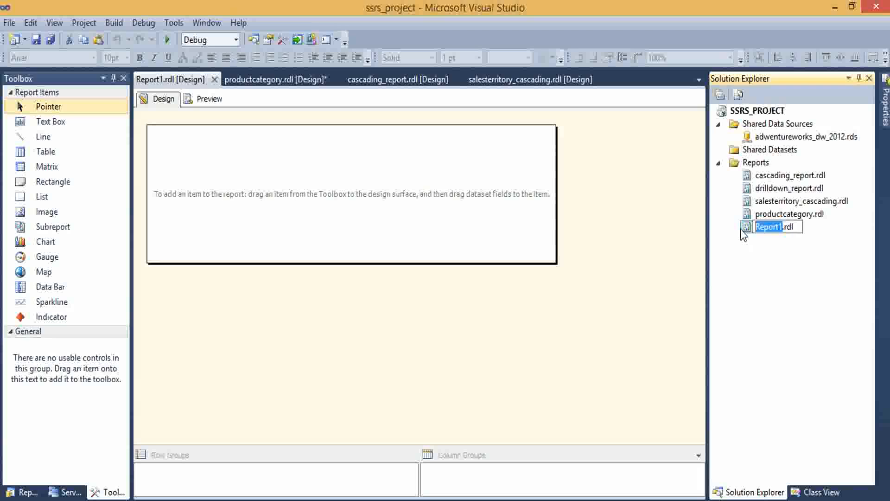
type("subcateg")
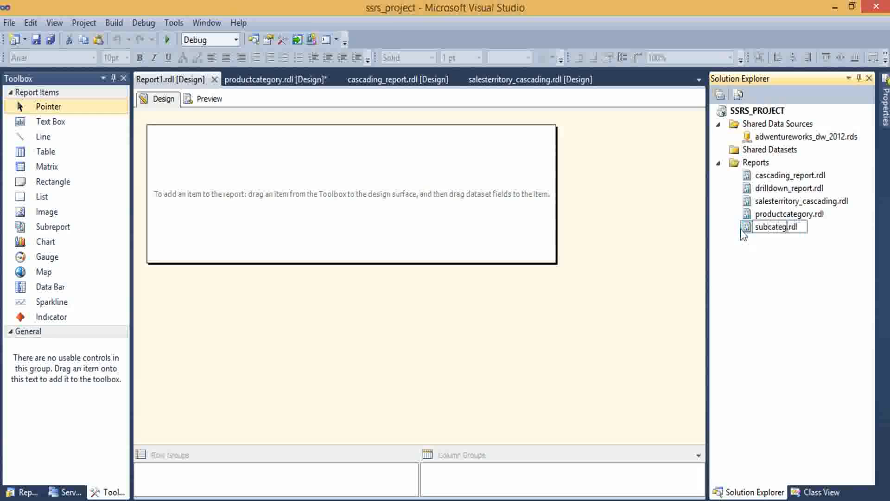
type("ory")
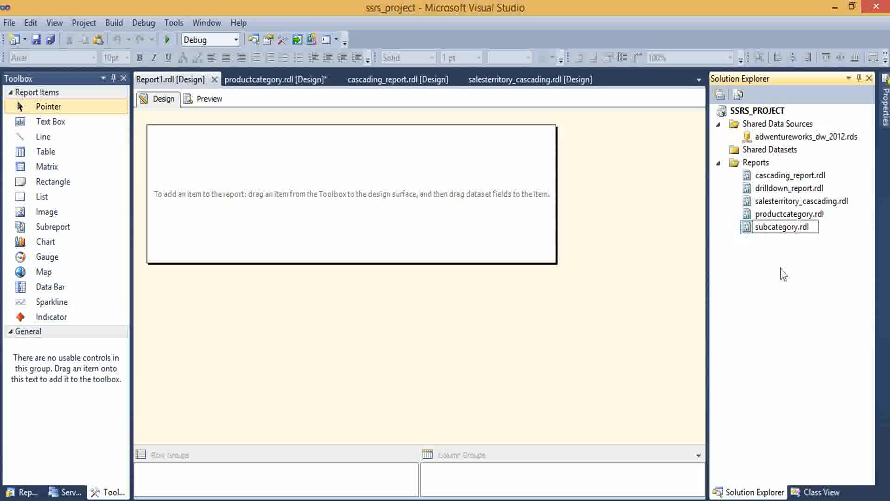
key("Return")
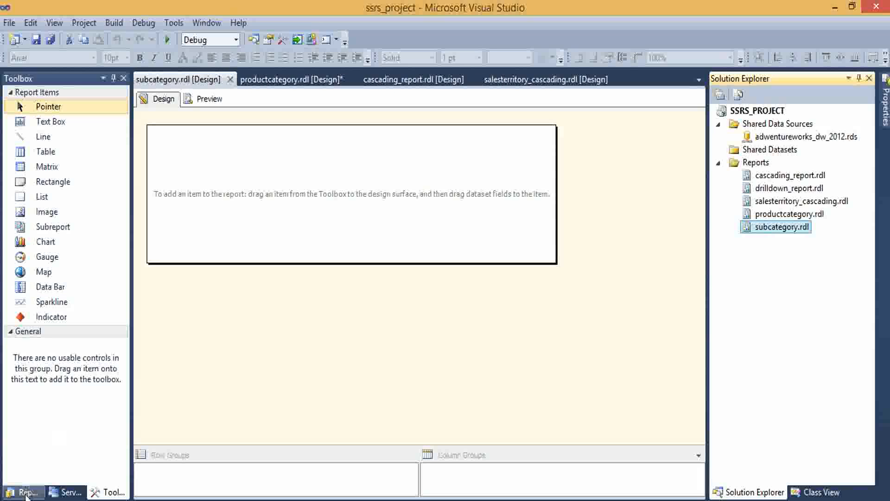
Step: Add a data source named adw_2012 that references the shared adwentureworks_dw_2012 source and uses a single transaction when processing queries
left_click(27, 493)
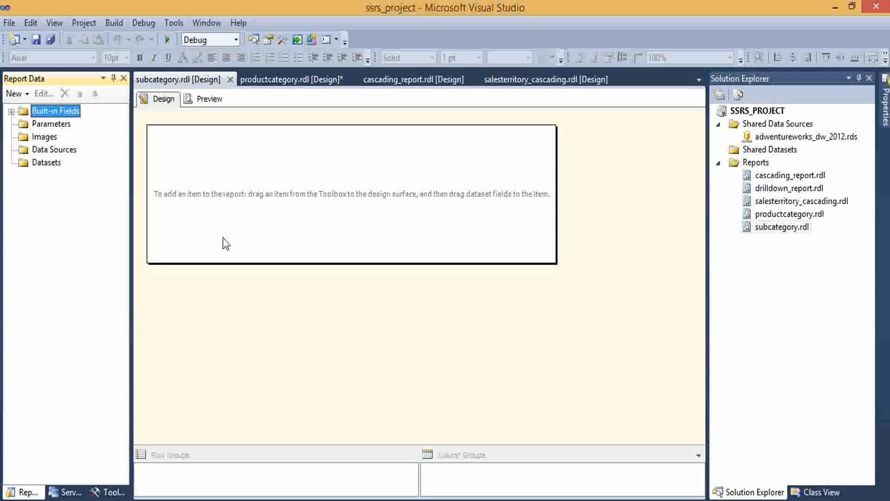
right_click(50, 153)
left_click(77, 155)
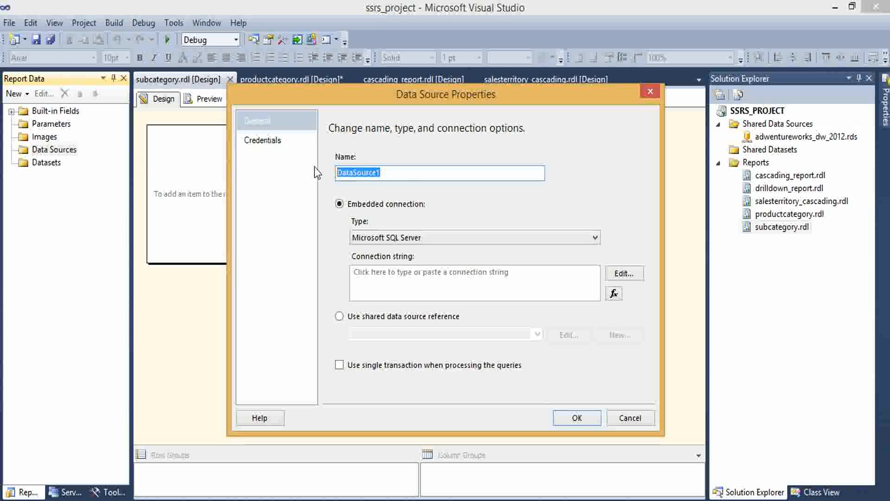
type("adw_2012")
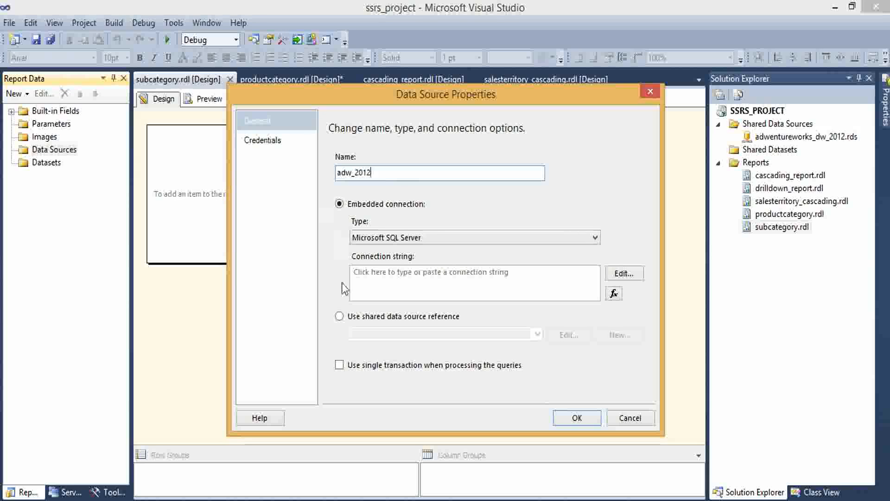
left_click(340, 316)
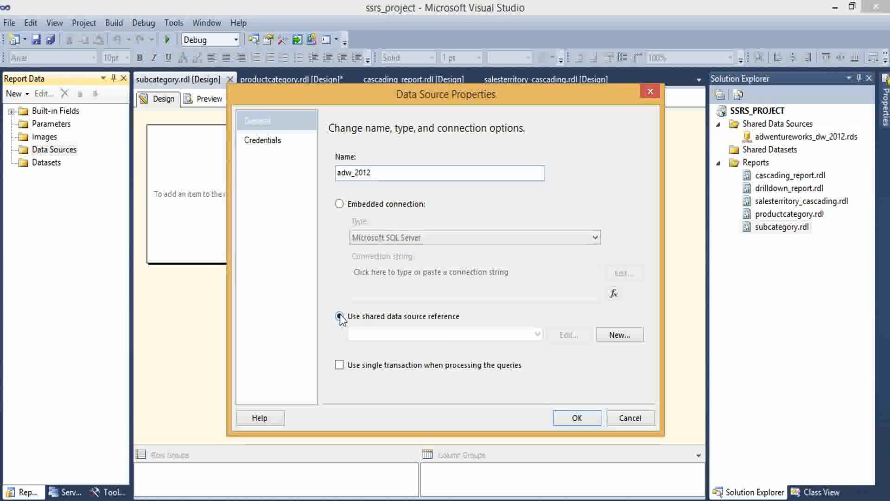
left_click(536, 334)
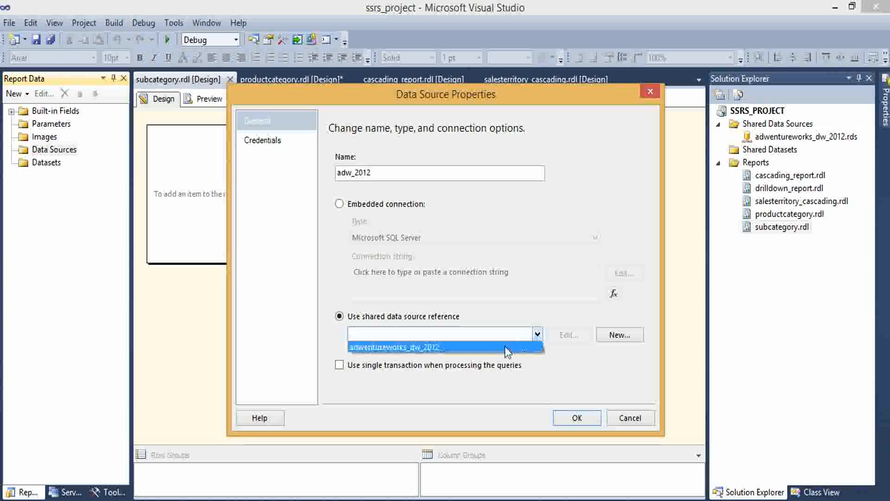
left_click(505, 347)
left_click(339, 365)
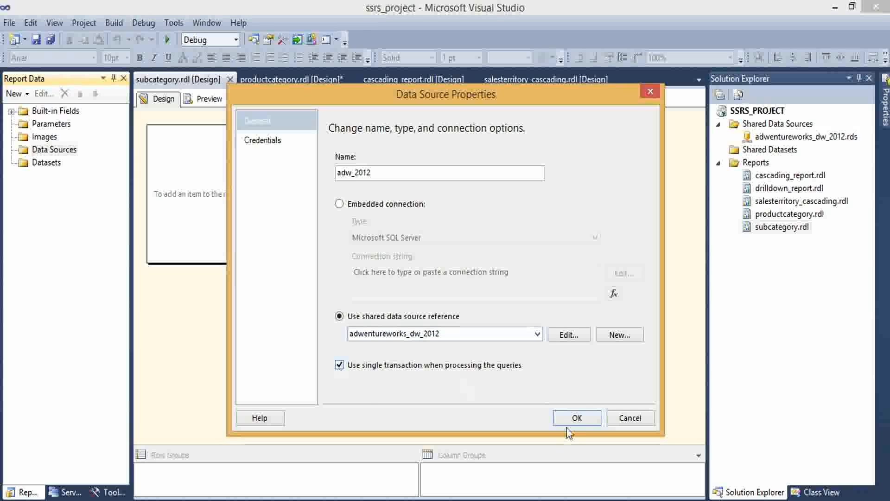
left_click(573, 422)
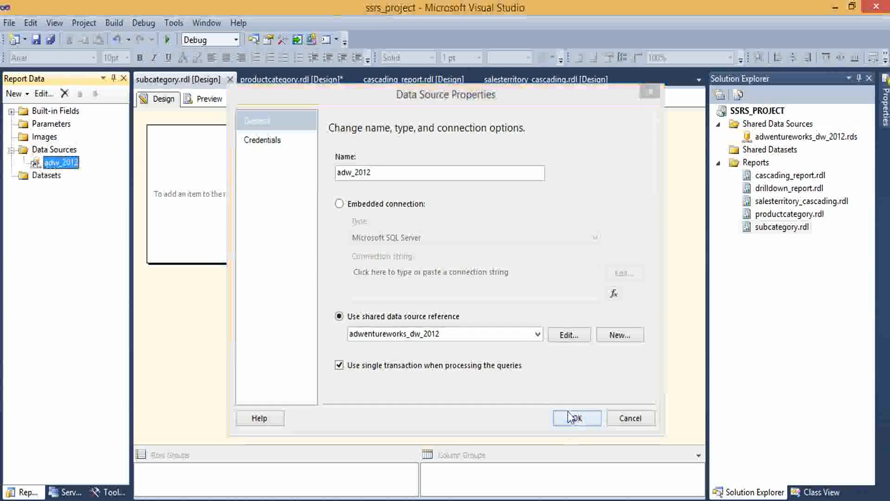
Step: Add a dataset named subcategory, embedded in the report, using the adw_2012 data source and a text query
left_click(44, 176)
right_click(44, 176)
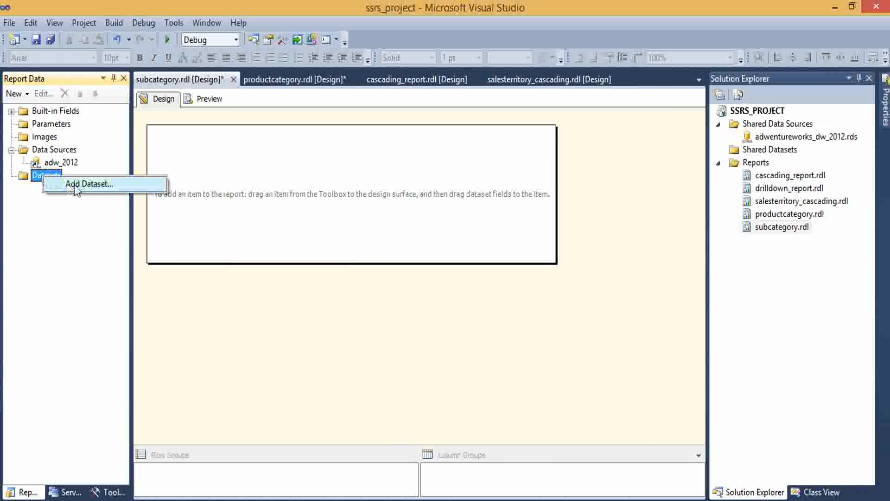
left_click(75, 186)
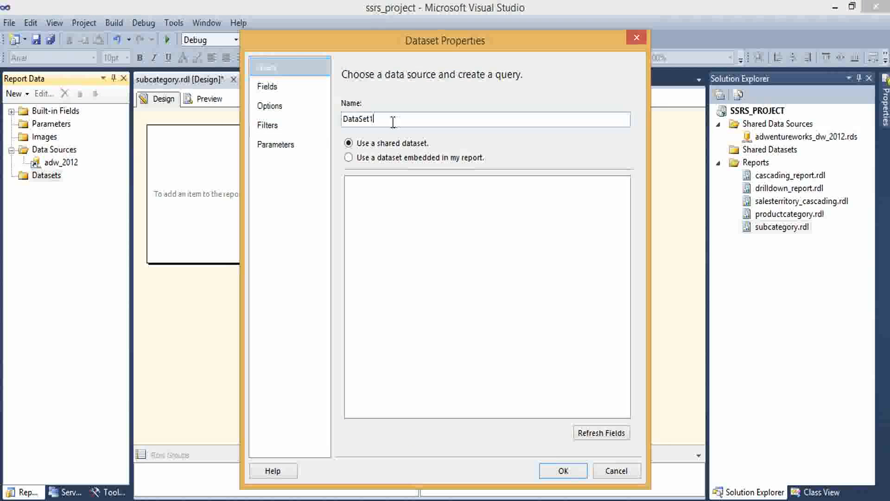
type("sub")
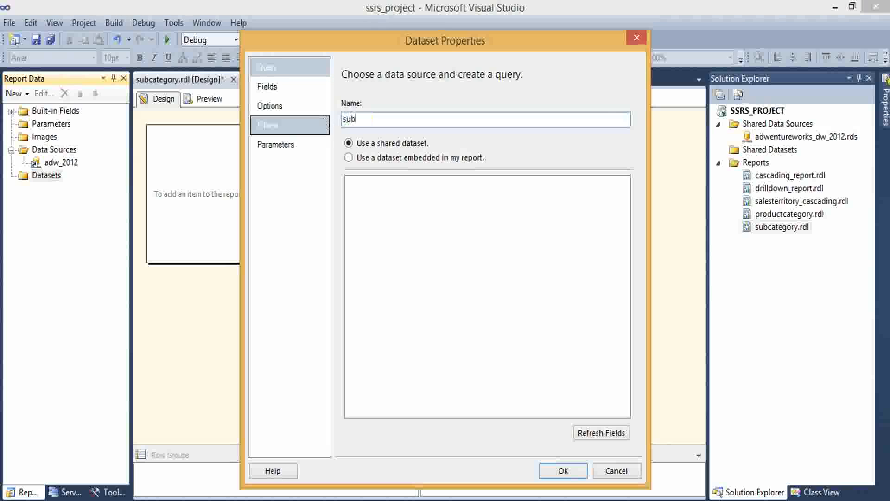
type("category")
left_click(348, 157)
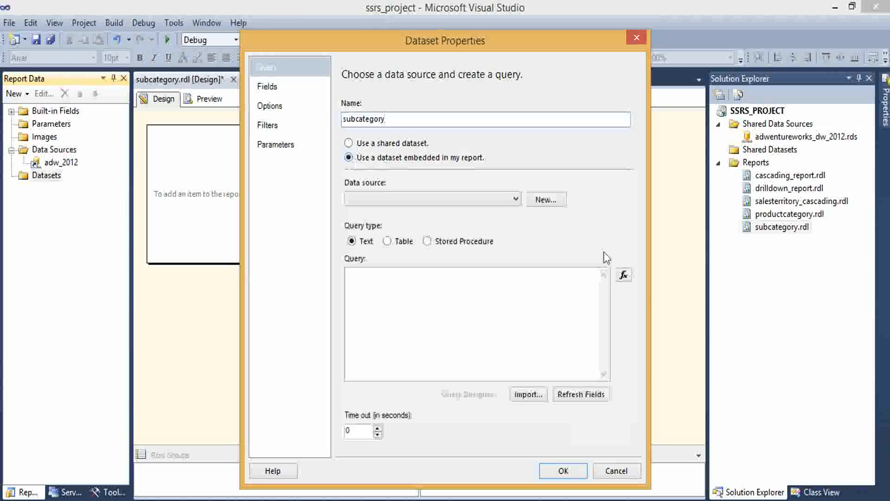
left_click(515, 199)
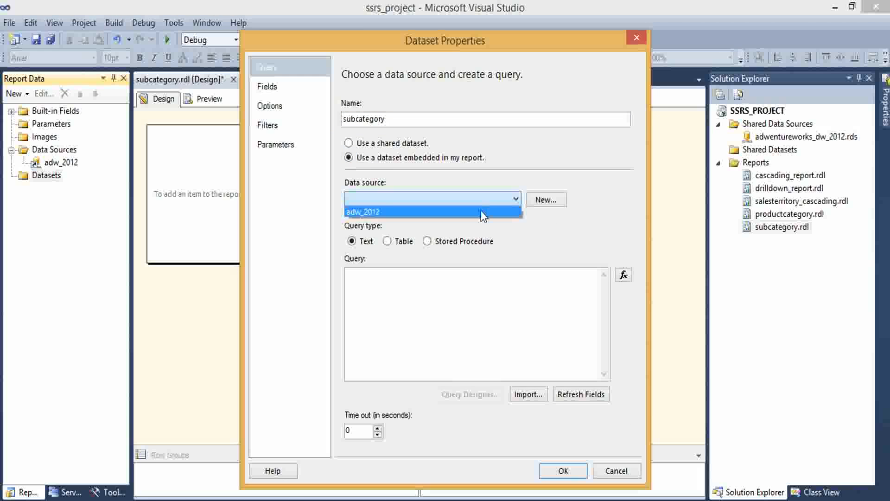
left_click(480, 211)
left_click(502, 321)
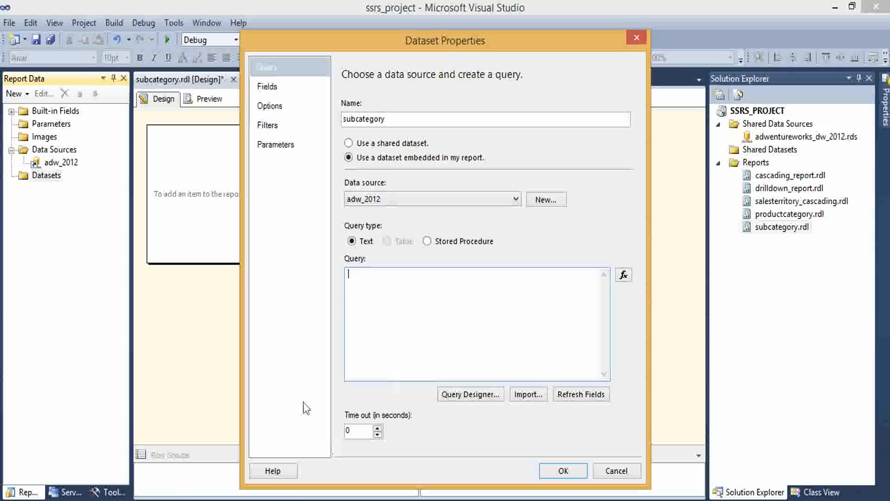
Step: Switch to SQL Server Management Studio and change the query's first selected column to DimProductSubcategory.EnglishProductSubcategoryName
left_click(261, 494)
left_click(593, 131)
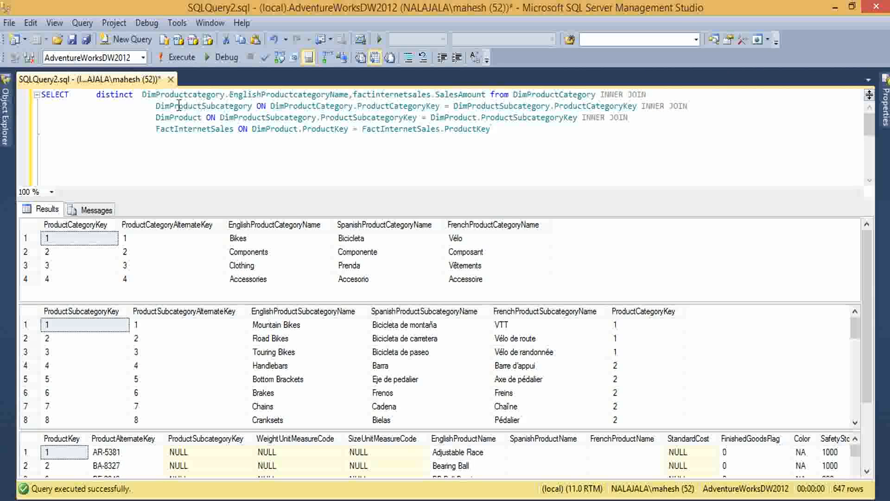
left_click(196, 99)
type("sub")
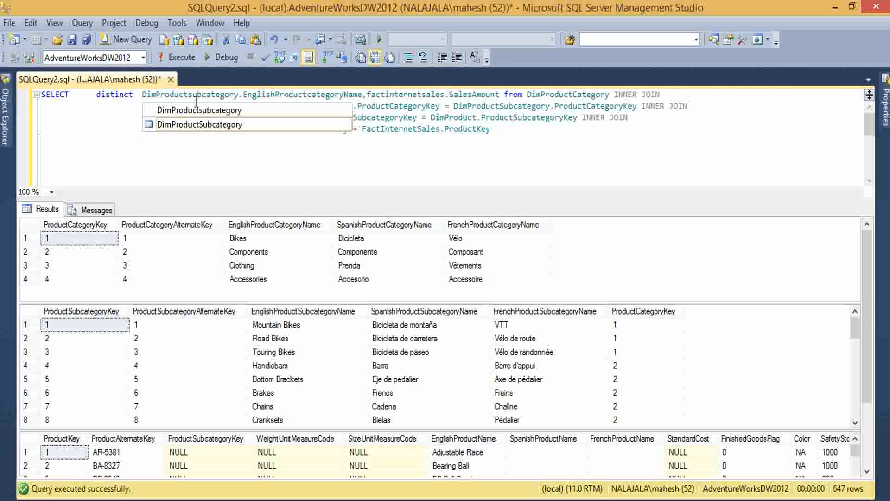
double_click(219, 129)
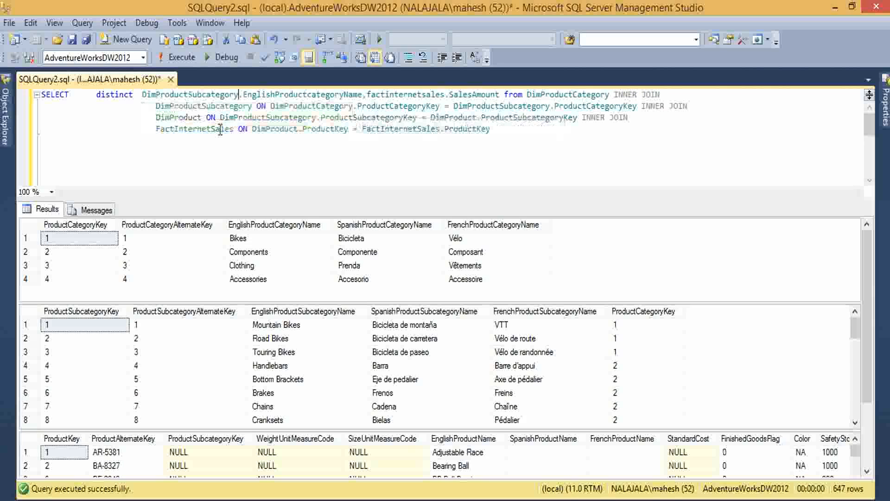
left_click(310, 97)
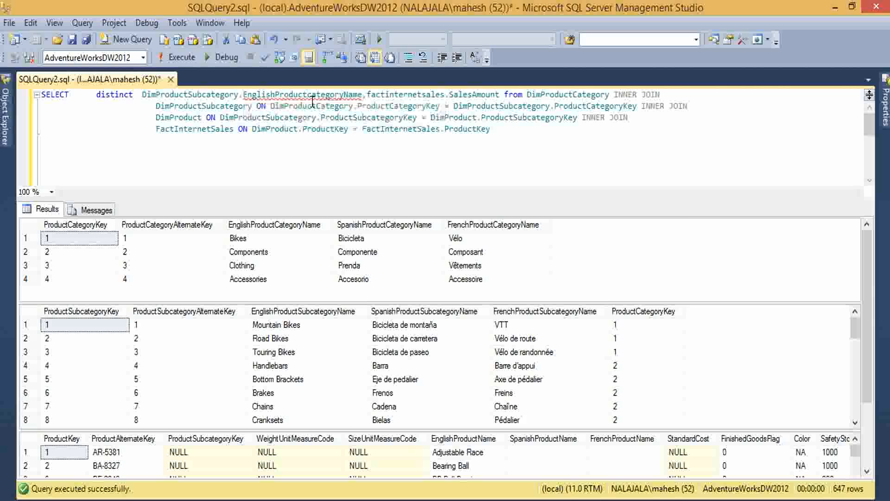
type("sub")
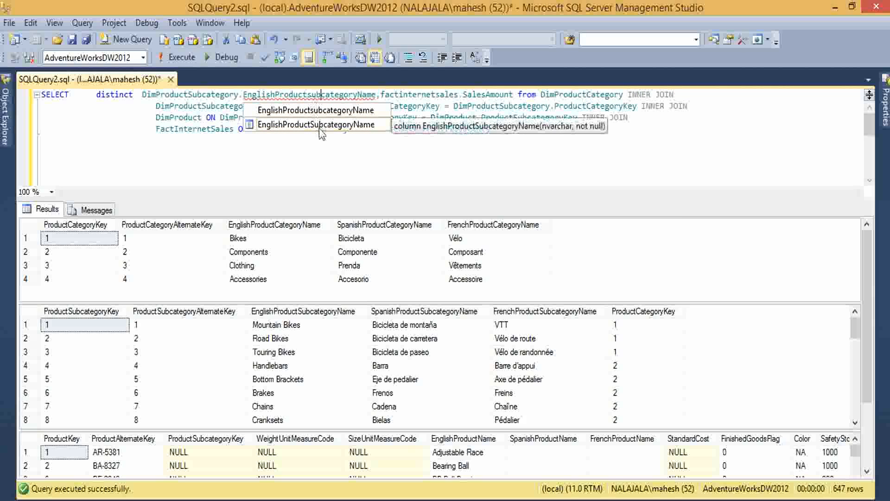
double_click(374, 127)
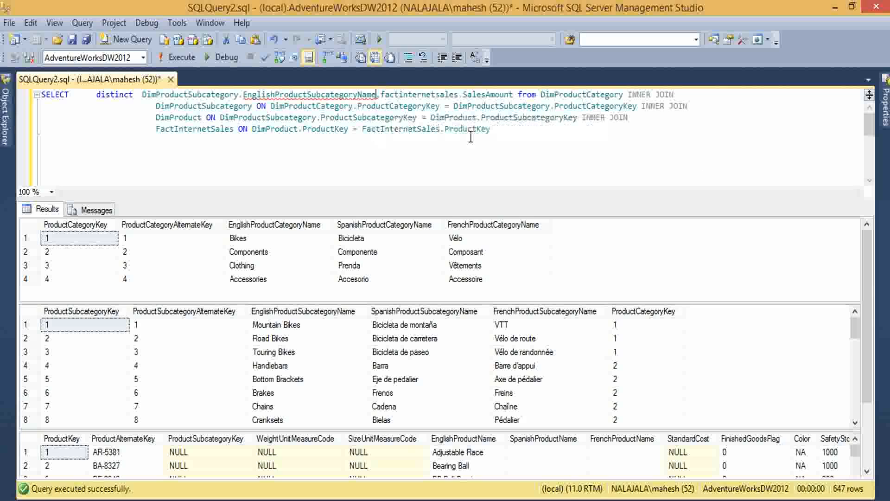
left_click(705, 162)
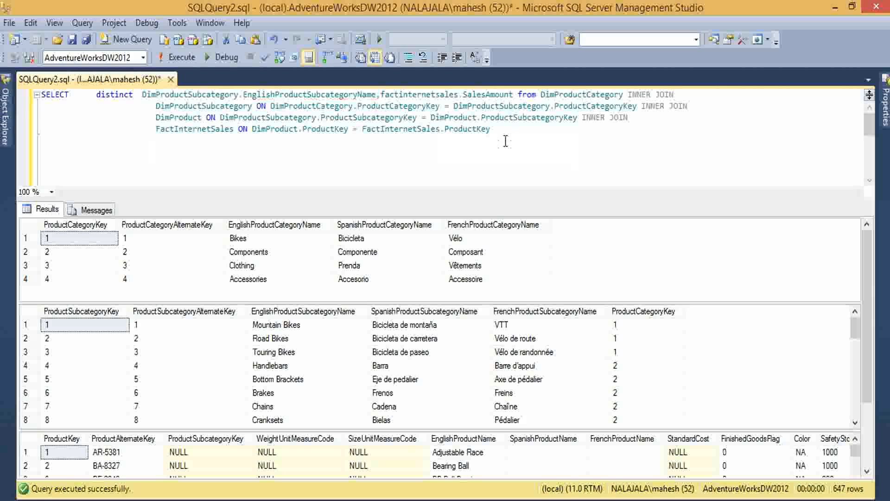
Step: Copy the whole edited SELECT statement into the subcategory dataset's query in Visual Studio and save the dataset
left_click_drag(505, 141, 40, 95)
key("ctrl+c")
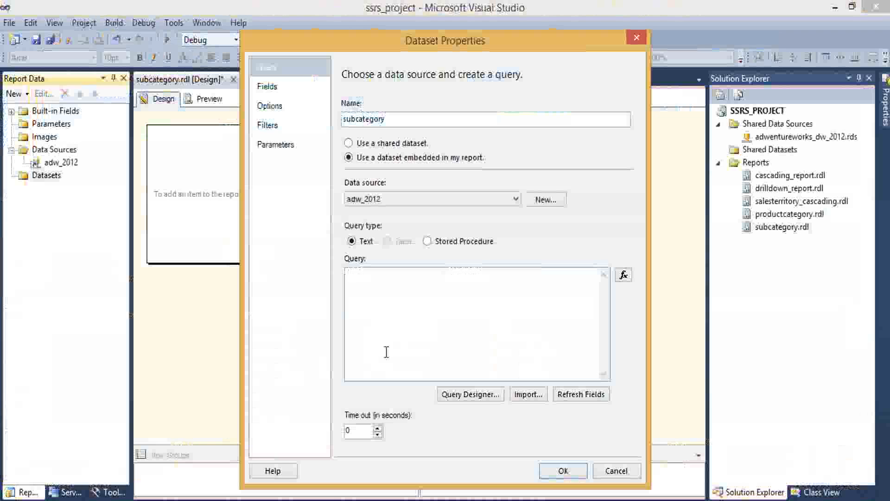
left_click(384, 352)
key("ctrl+v")
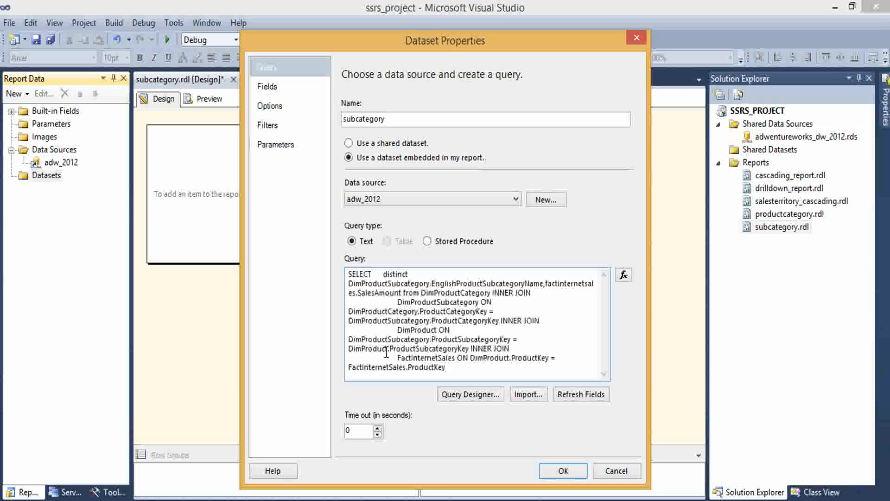
left_click(562, 471)
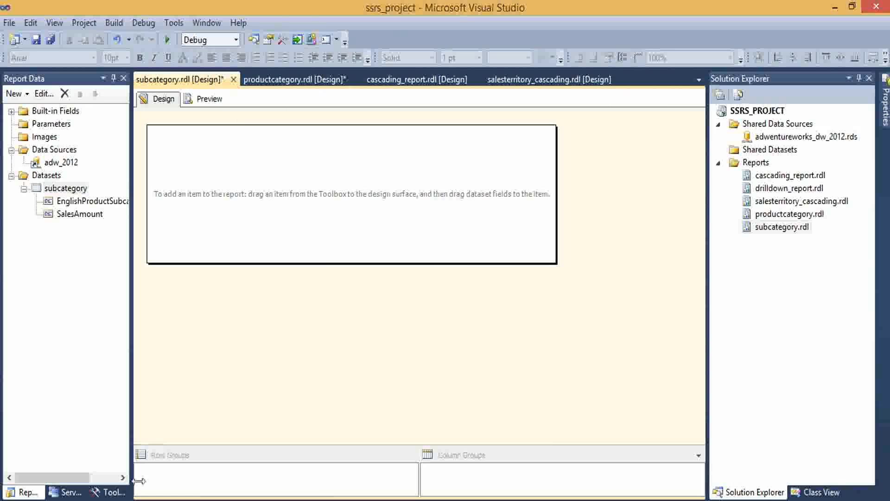
Step: Insert a matrix with EnglishProductSubcategoryName as rows and SalesAmount as data, widening the first column to fit its full heading
left_click(109, 492)
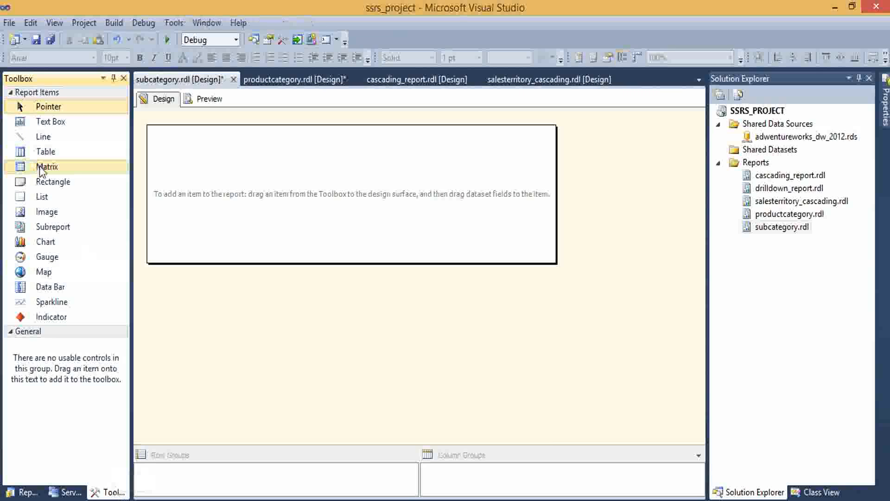
left_click_drag(40, 166, 204, 179)
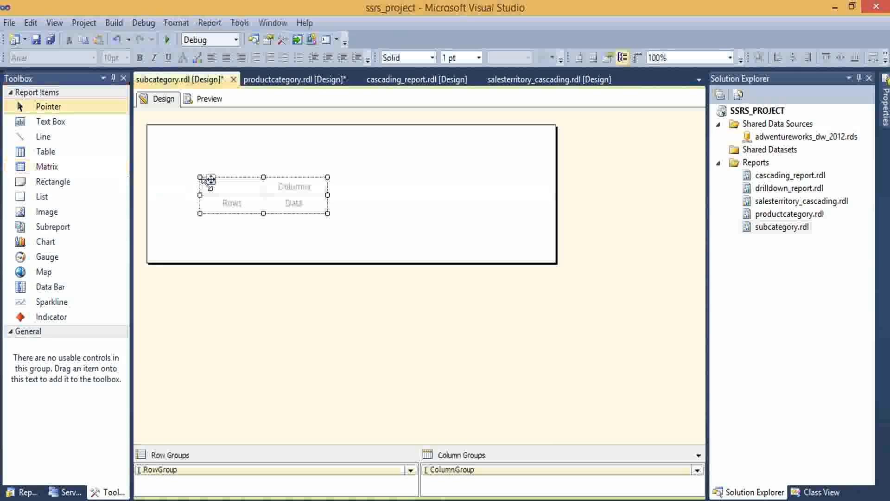
left_click(258, 203)
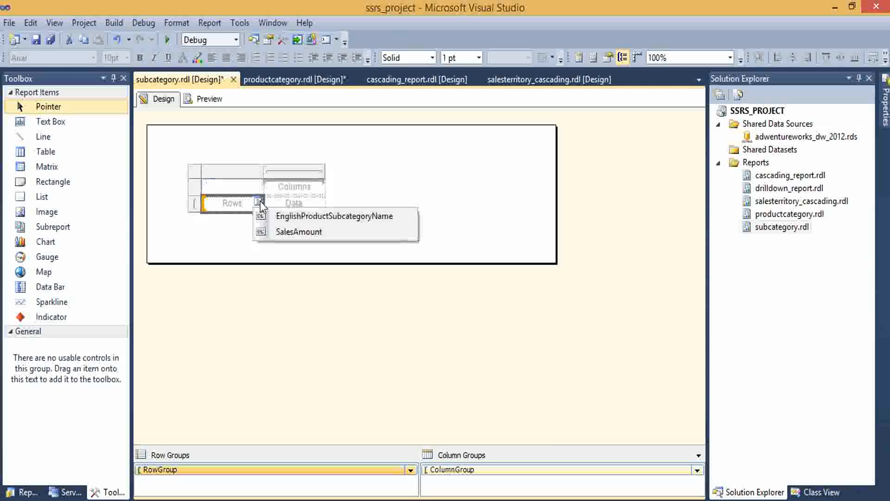
left_click(297, 222)
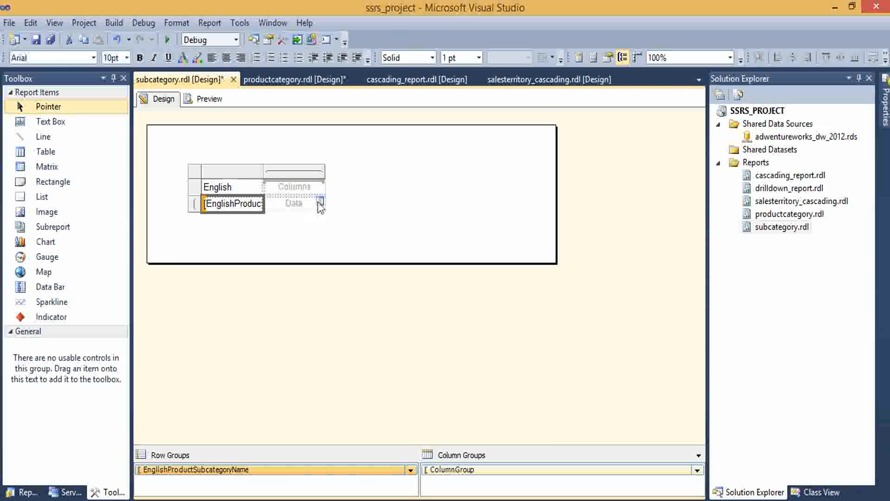
left_click(319, 202)
left_click(361, 232)
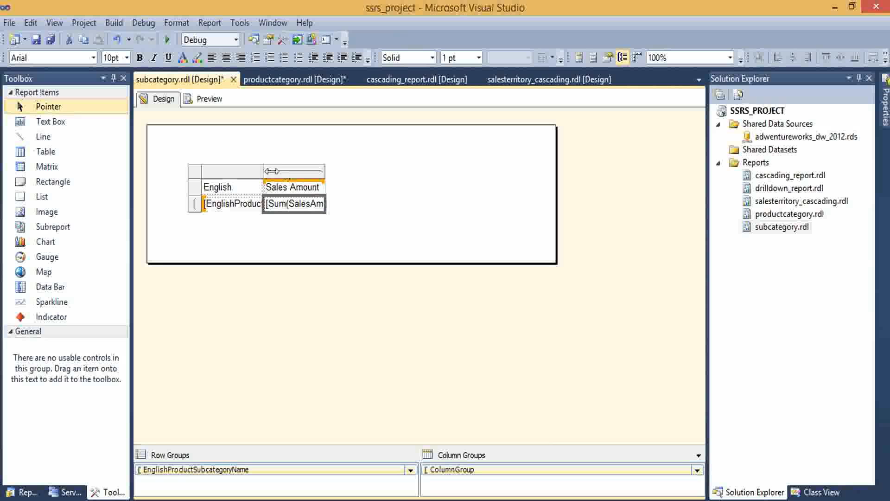
left_click_drag(272, 171, 378, 172)
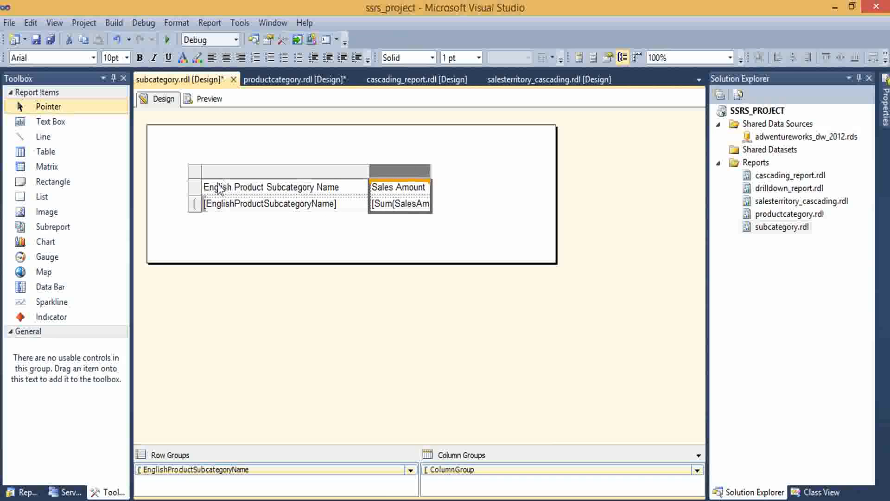
Step: Format the matrix header row with a light blue background and bold blue text
left_click(194, 183)
left_click(197, 58)
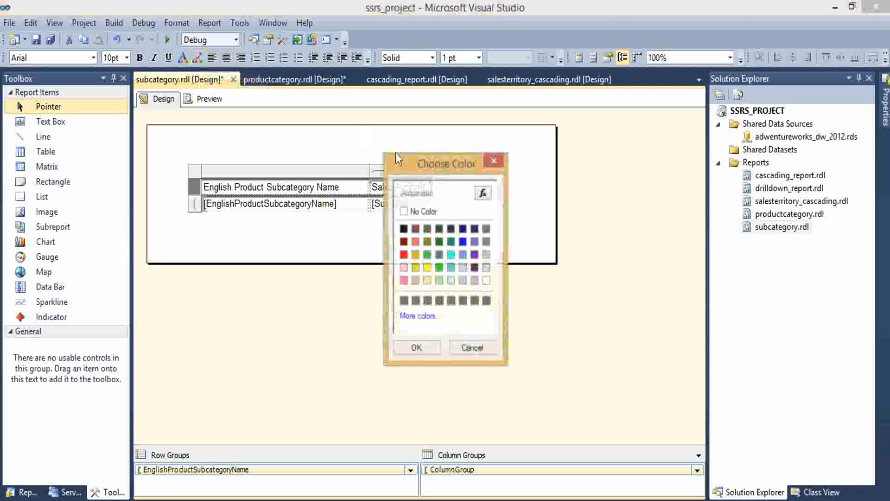
left_click(463, 268)
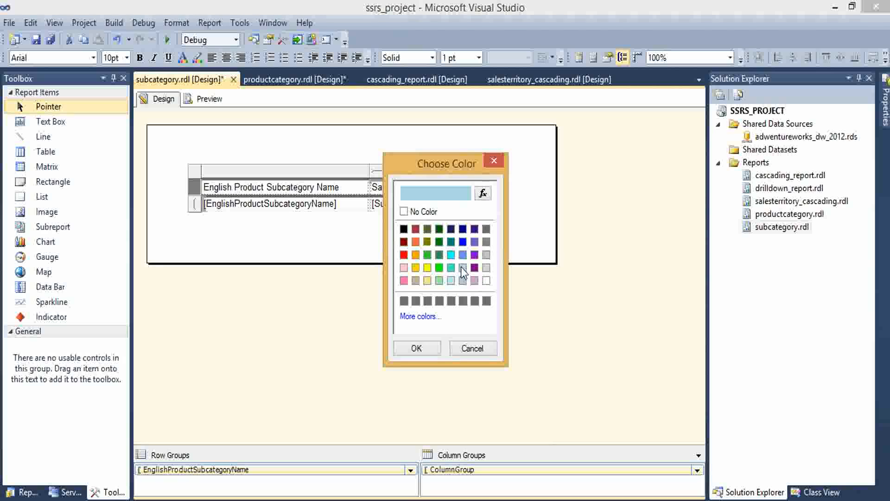
left_click(431, 346)
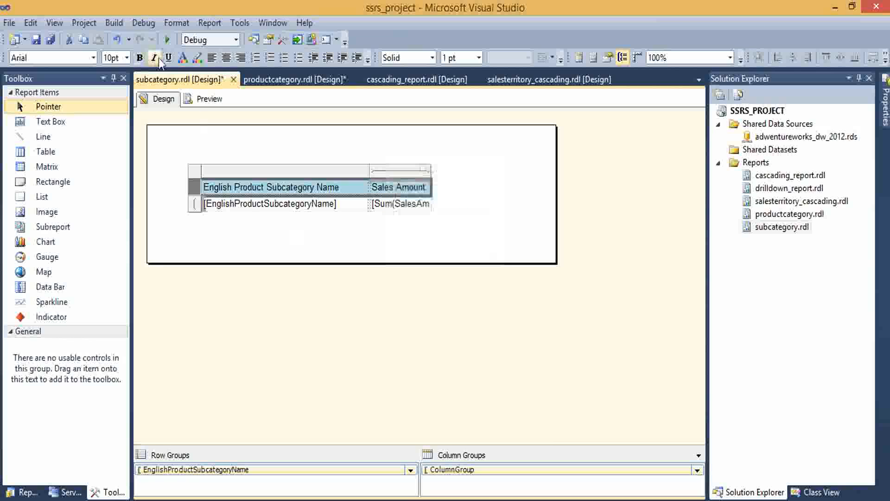
left_click(183, 57)
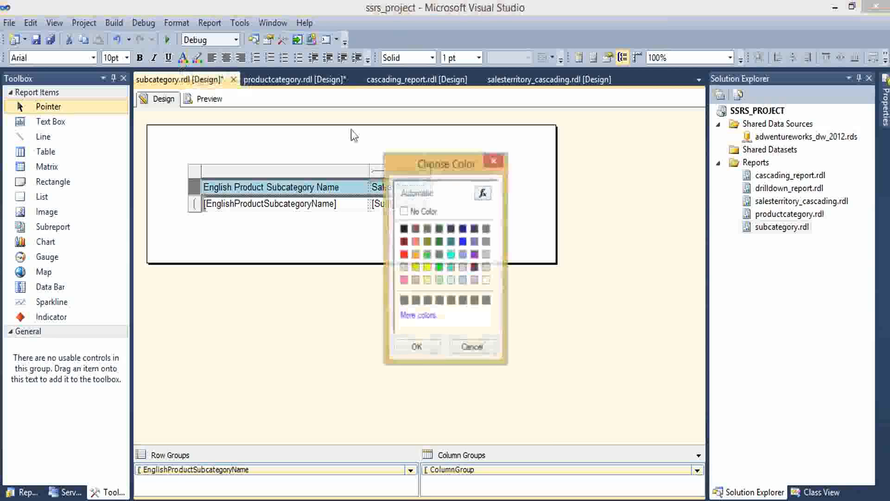
left_click(463, 241)
left_click(414, 348)
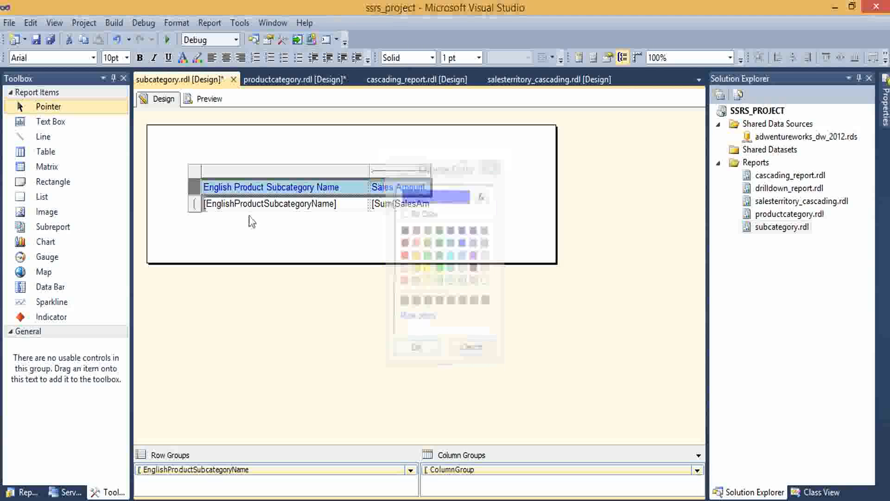
left_click(140, 57)
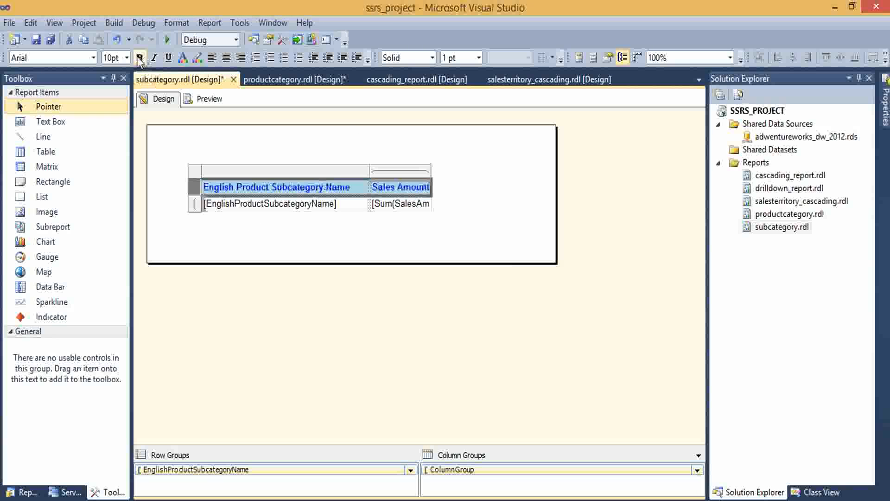
Step: Format the subcategory matrix's detail row with a black background and white text
left_click(236, 204)
left_click(193, 204)
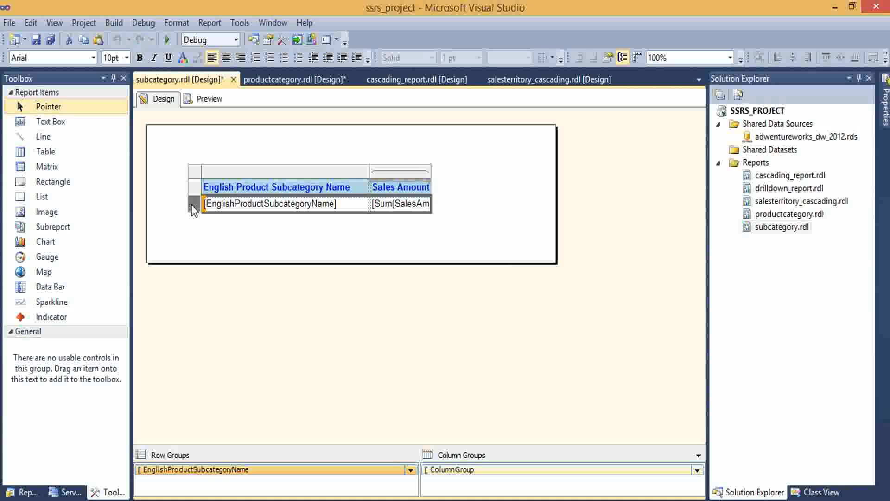
left_click(197, 58)
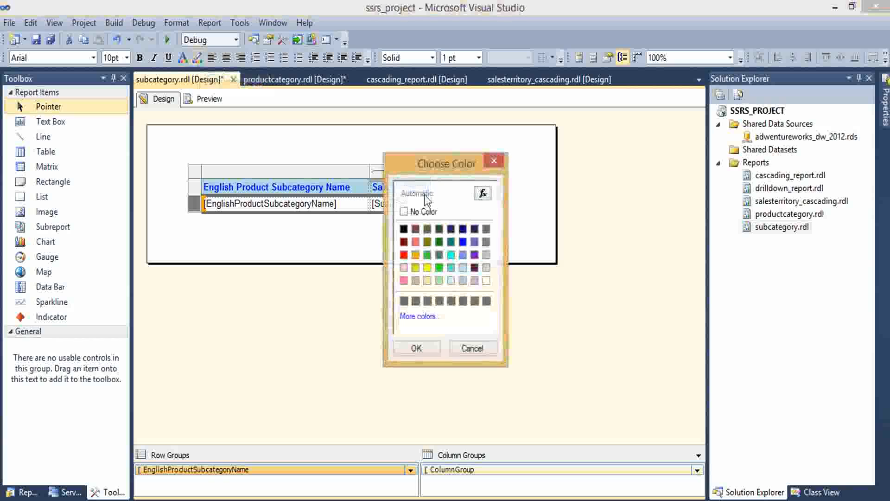
left_click(403, 229)
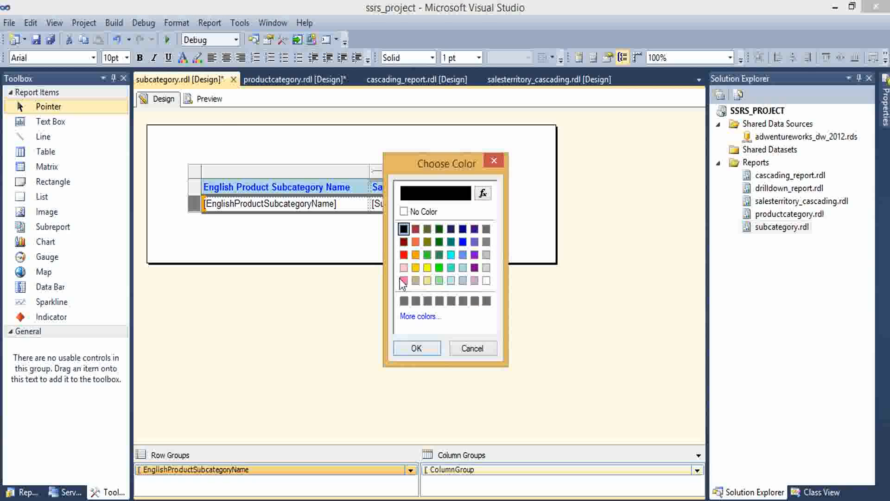
left_click(417, 348)
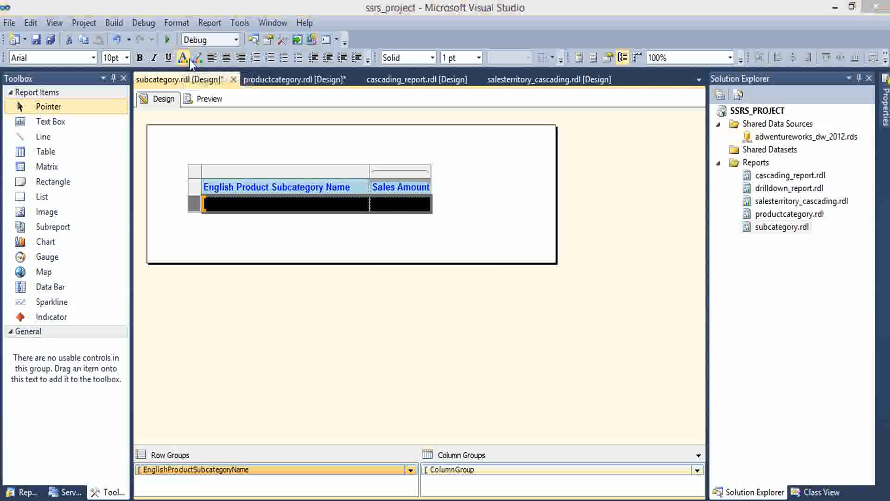
left_click(191, 61)
left_click(486, 280)
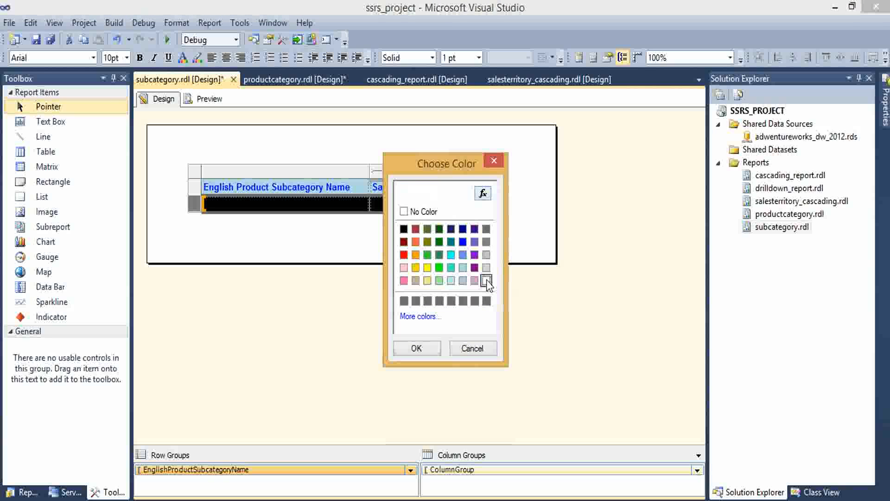
left_click(425, 348)
Step: Add a new empty report with the default name Report1.rdl to the project's Reports folder
left_click(767, 319)
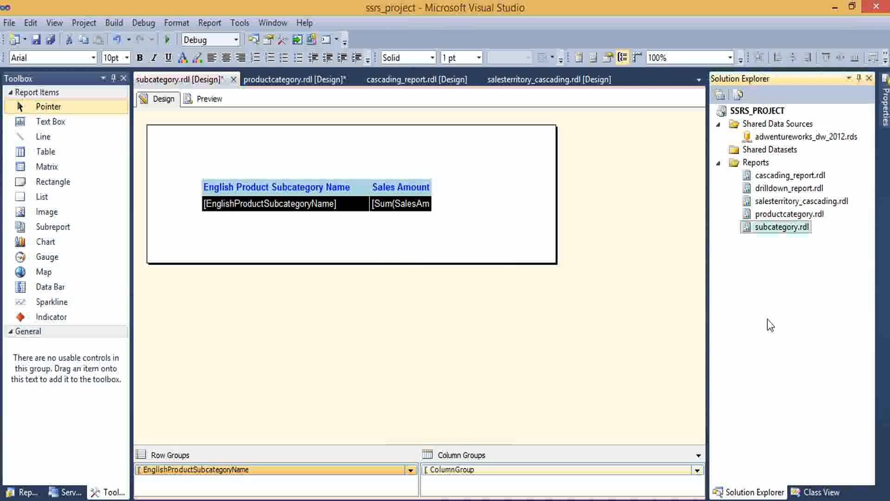
left_click(757, 163)
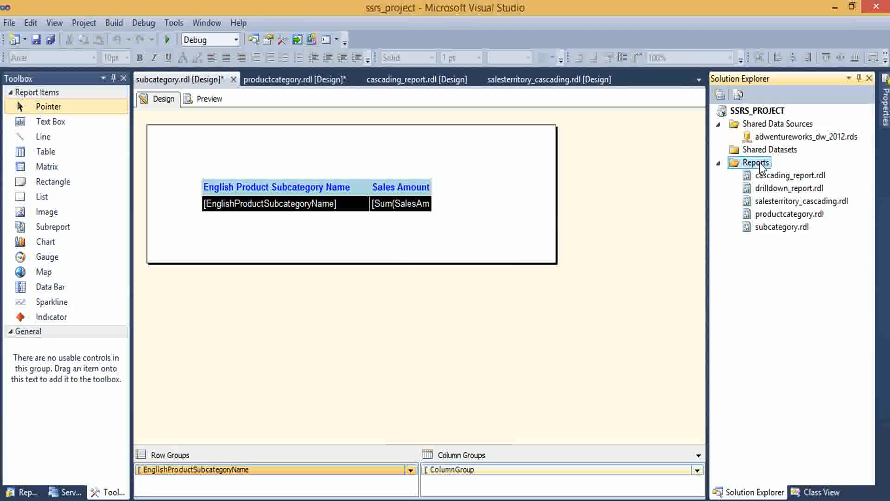
right_click(760, 167)
mouse_move(684, 187)
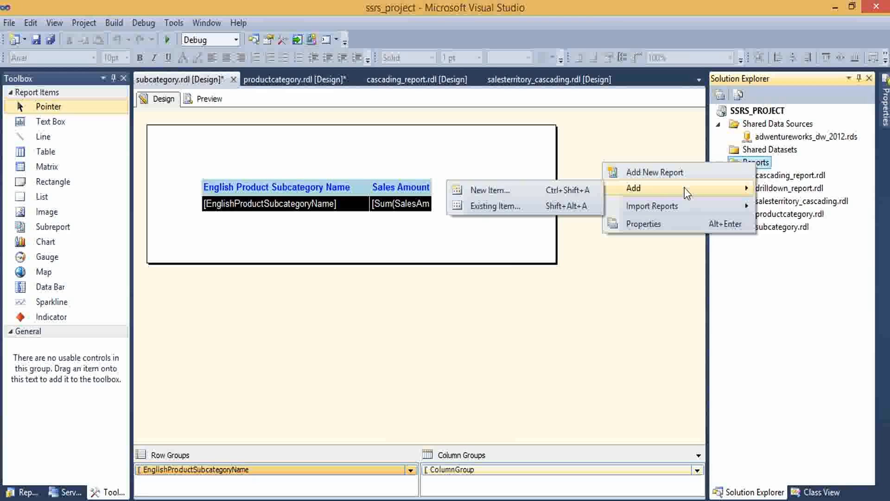
left_click(566, 194)
left_click(667, 449)
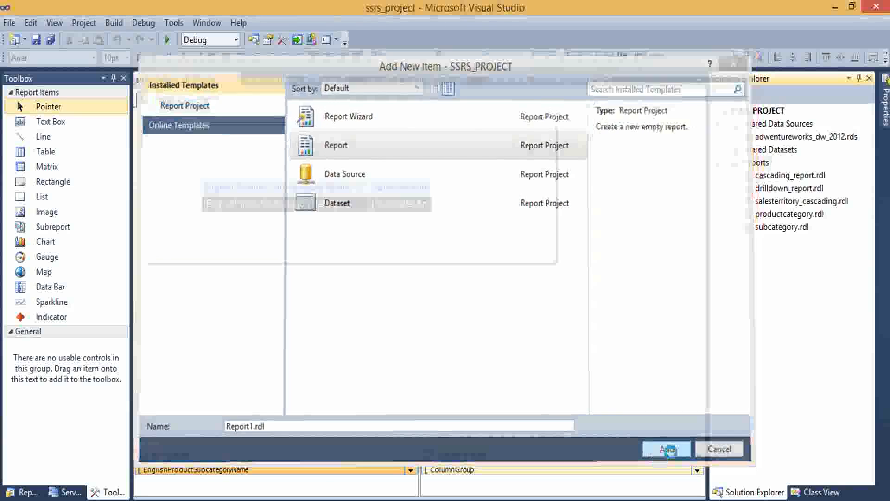
Step: Rename the new report file Report1.rdl as products
right_click(765, 241)
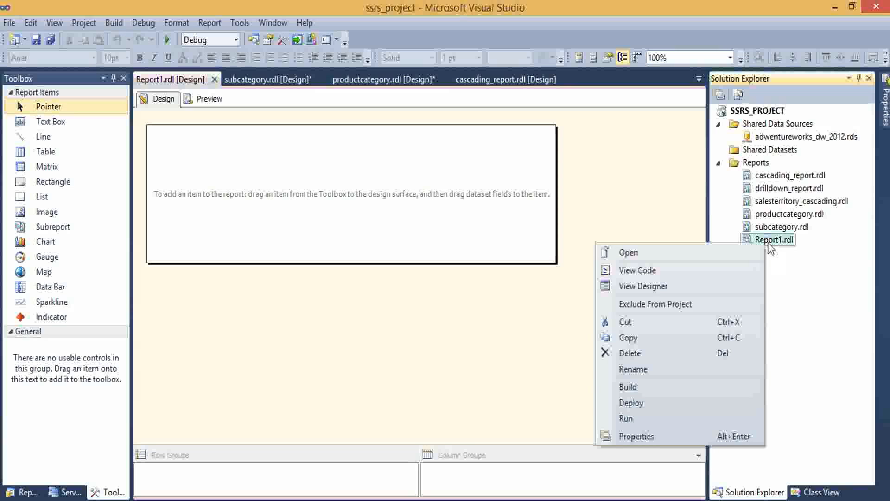
left_click(676, 369)
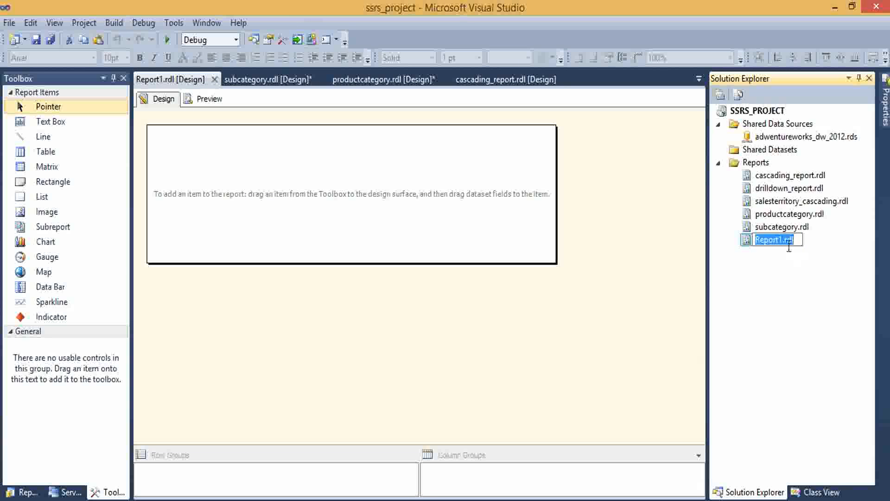
type("products")
key("Return")
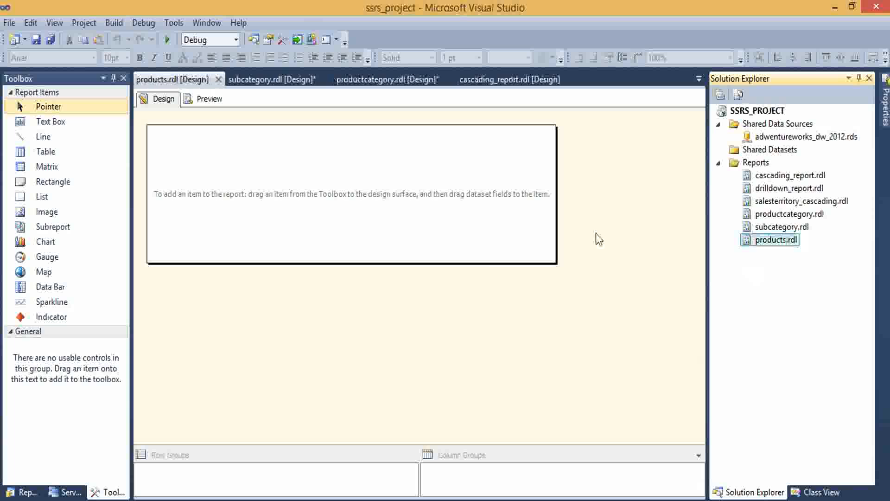
Step: Add a data source named adw_2012 referencing the shared adwentureworks_dw_2012 source, with single-transaction query processing enabled
left_click(16, 494)
right_click(52, 151)
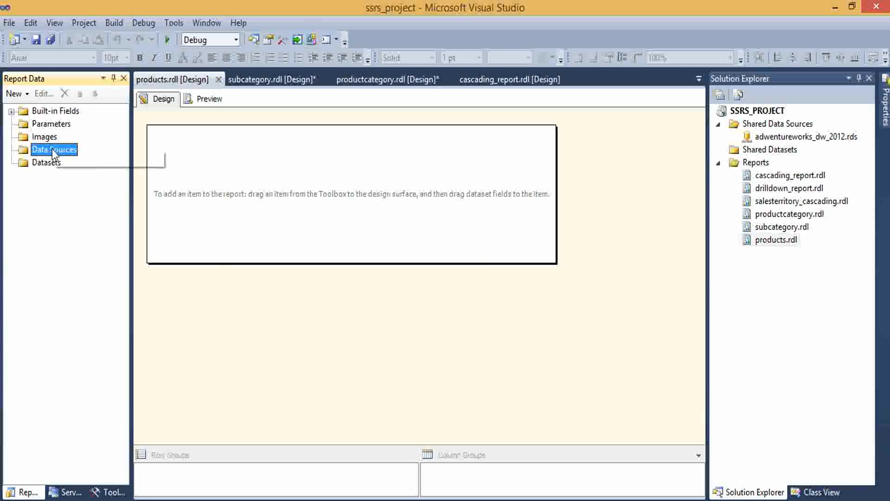
left_click(95, 157)
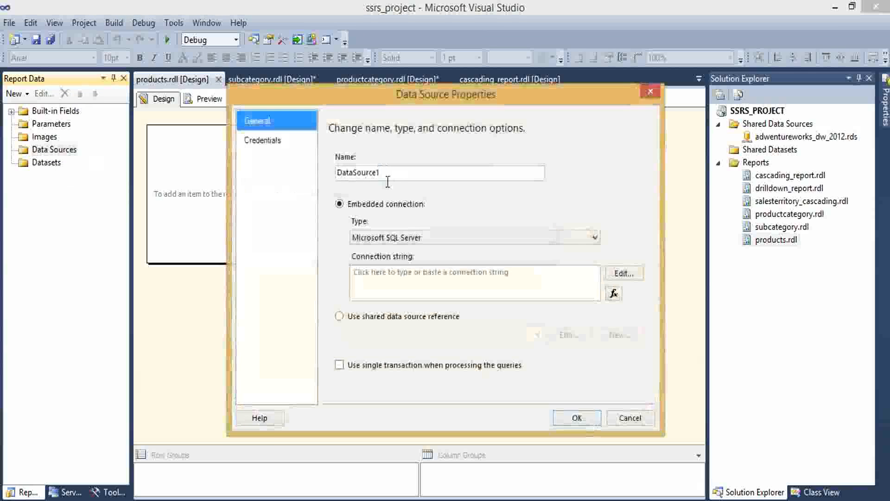
type("adw_2012")
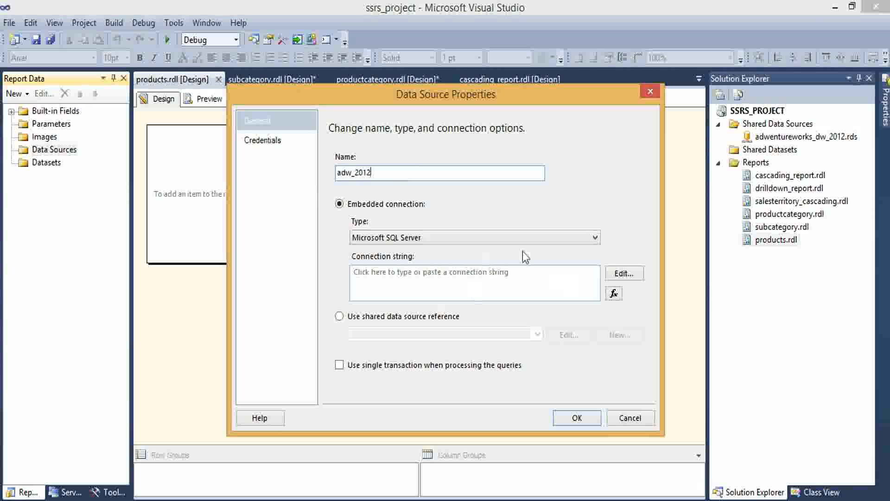
left_click(340, 316)
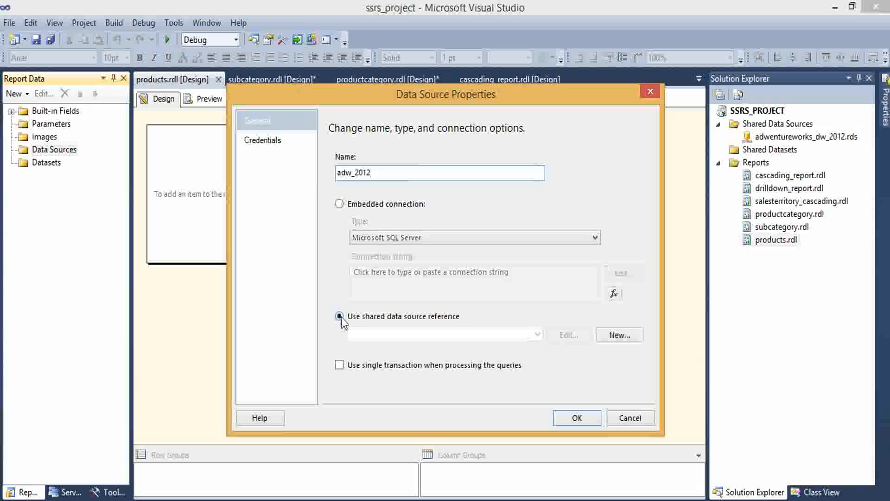
left_click(538, 335)
left_click(510, 348)
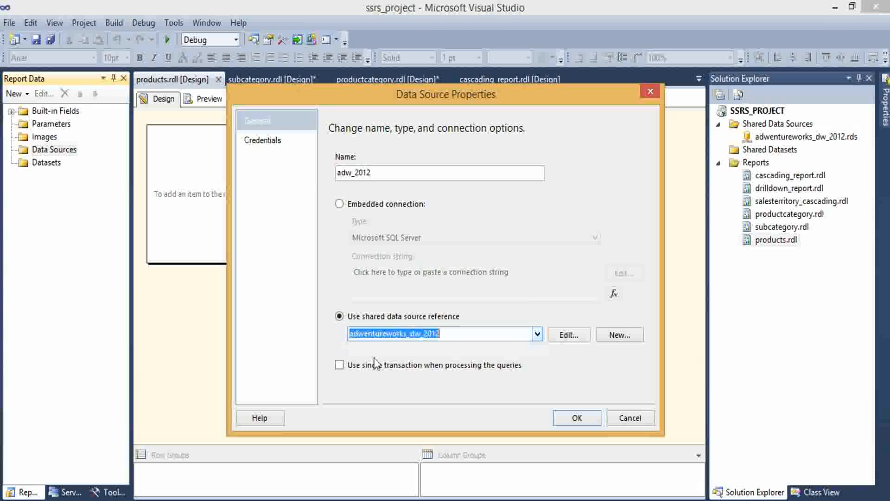
left_click(340, 365)
left_click(588, 419)
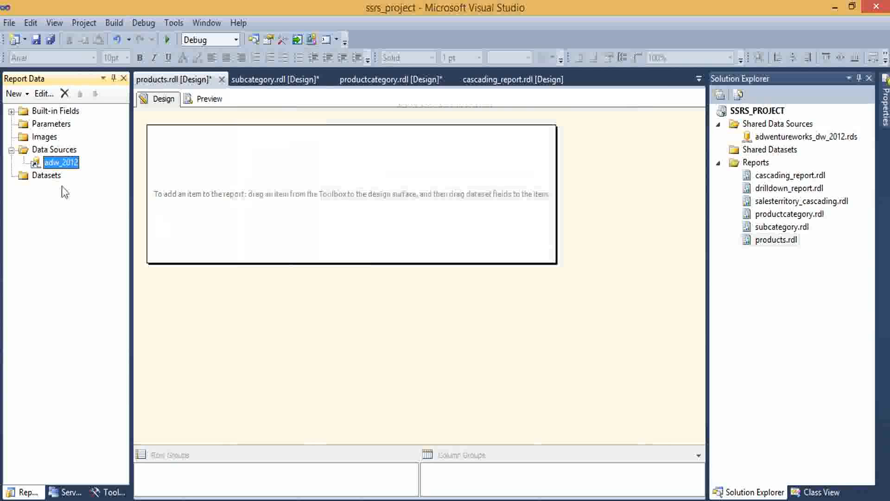
Step: Create a dataset named product, embedded in the report and using the adw_2012 data source, and start its text query
right_click(47, 179)
left_click(80, 185)
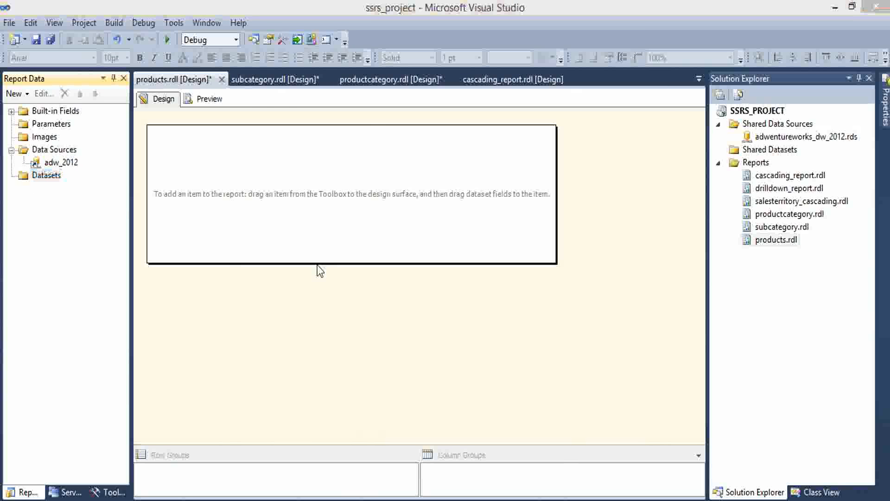
left_click_drag(384, 117, 325, 118)
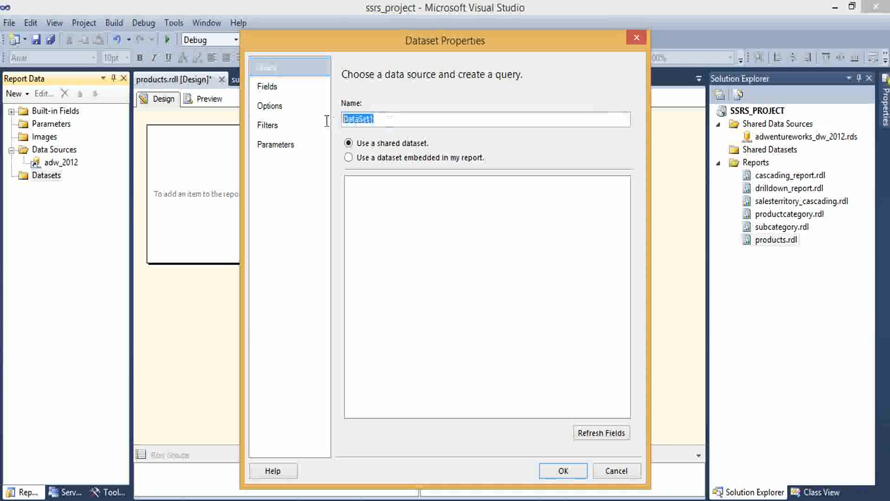
type("product")
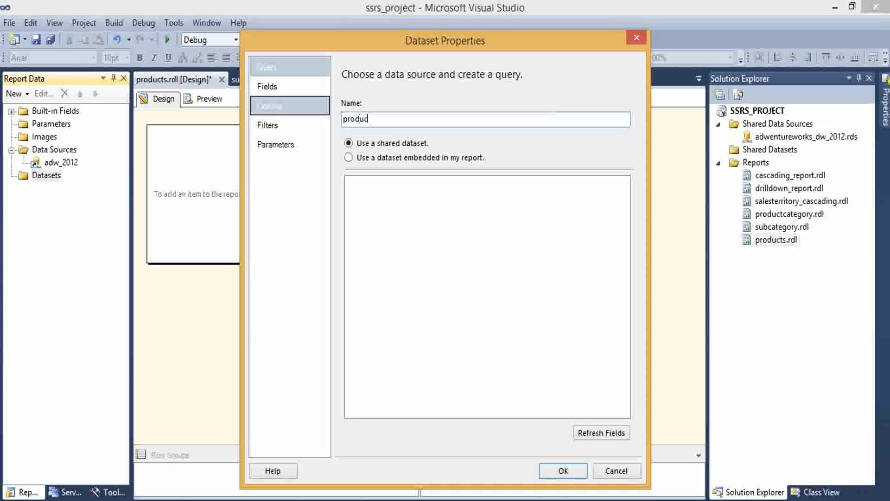
left_click(349, 158)
left_click(515, 200)
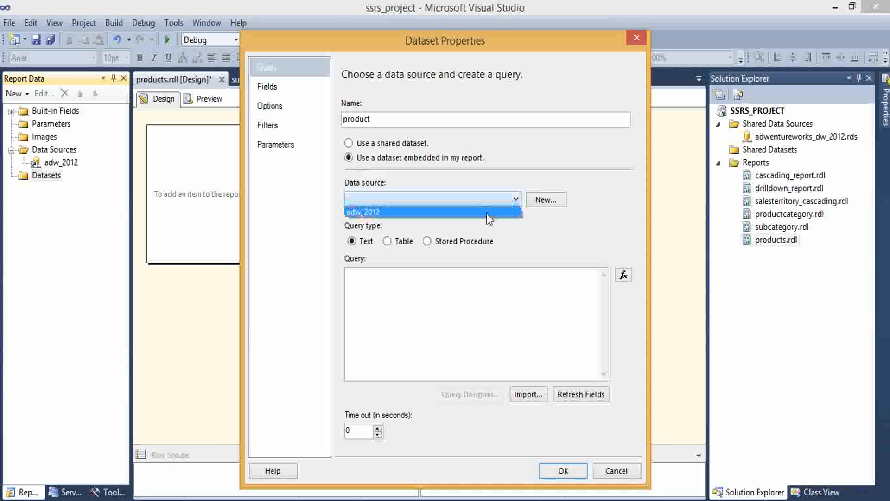
left_click(510, 213)
left_click(459, 298)
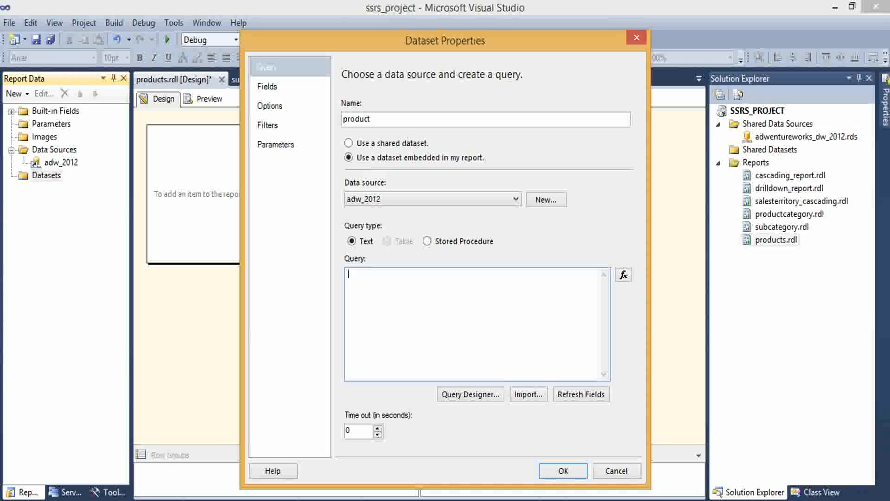
Step: In SQL Server Management Studio, change the query's selected name column to DimProduct.EnglishProductName
left_click(212, 500)
left_click(378, 172)
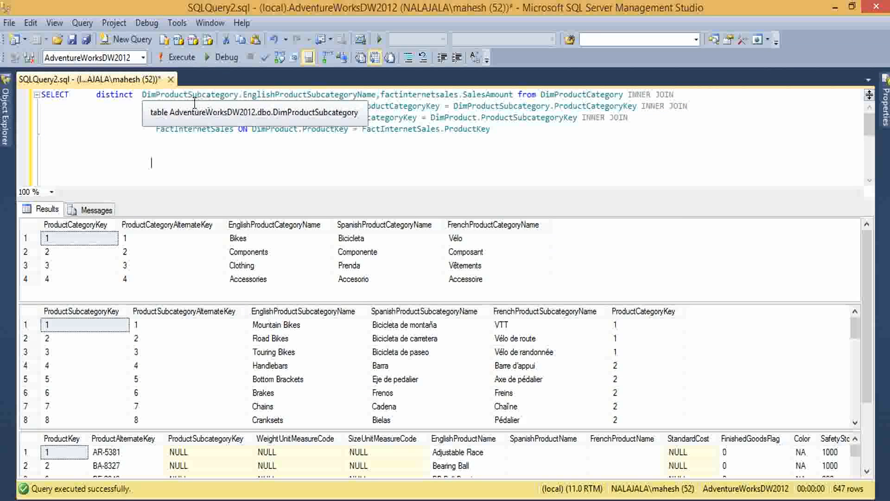
left_click_drag(189, 96, 238, 96)
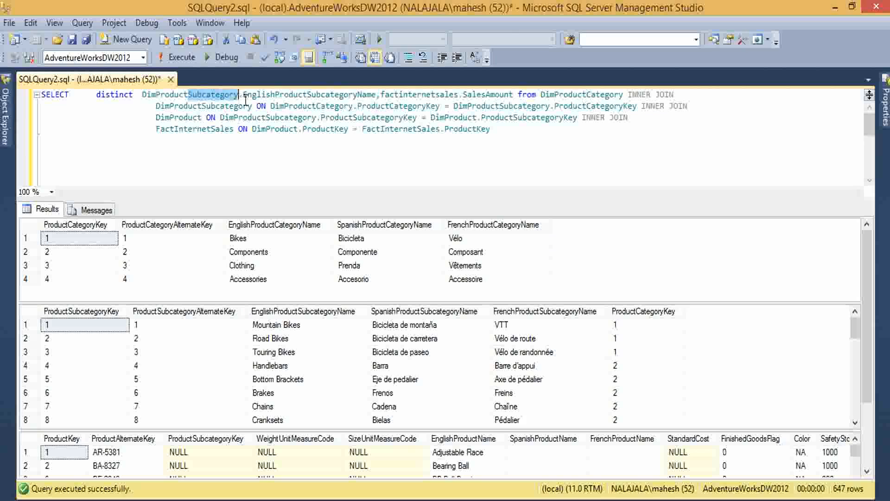
key("Delete")
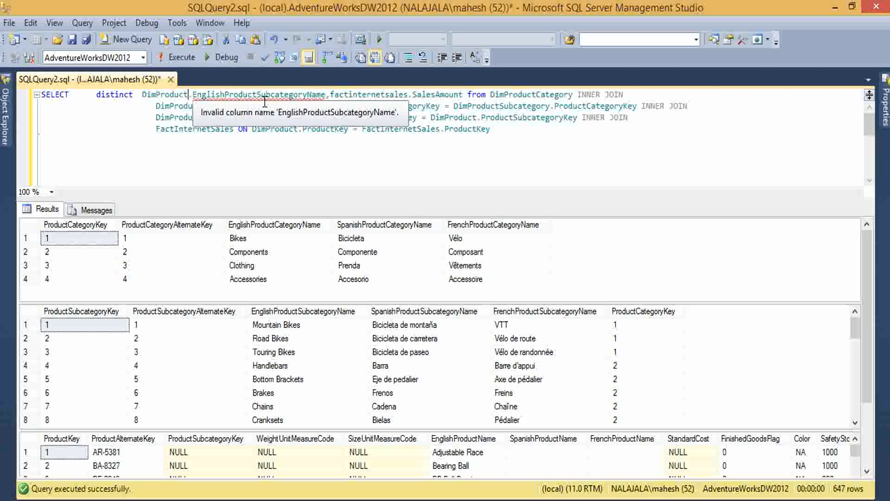
left_click_drag(256, 95, 304, 96)
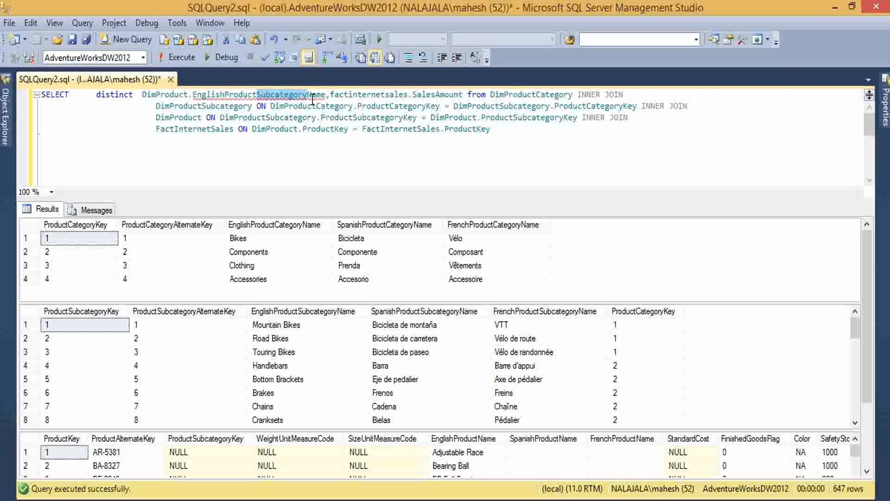
key("Delete")
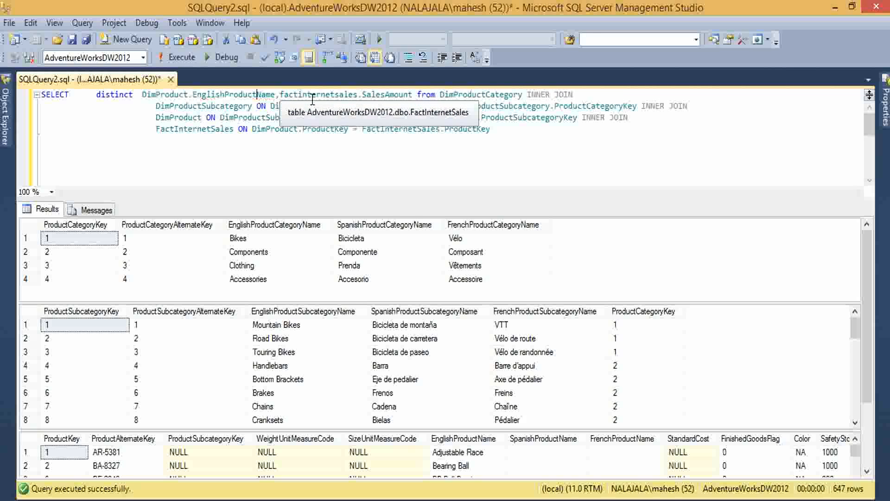
Step: Copy the whole edited SELECT statement into the product dataset's query in Visual Studio and save the dataset
left_click(612, 166)
left_click_drag(502, 137, 25, 97)
key("ctrl+c")
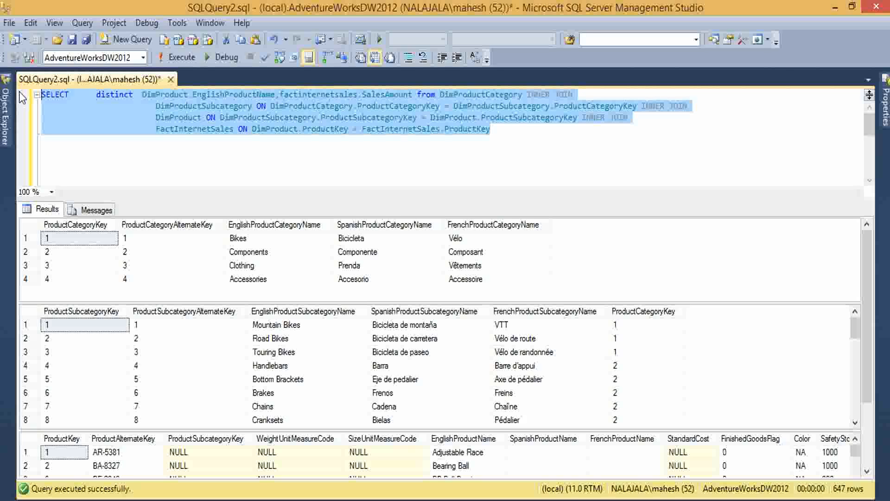
key("alt+Tab")
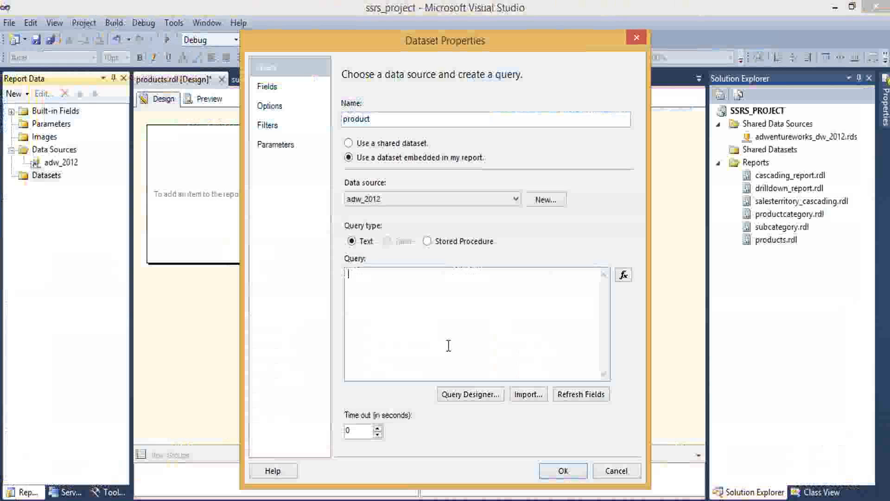
key("ctrl+v")
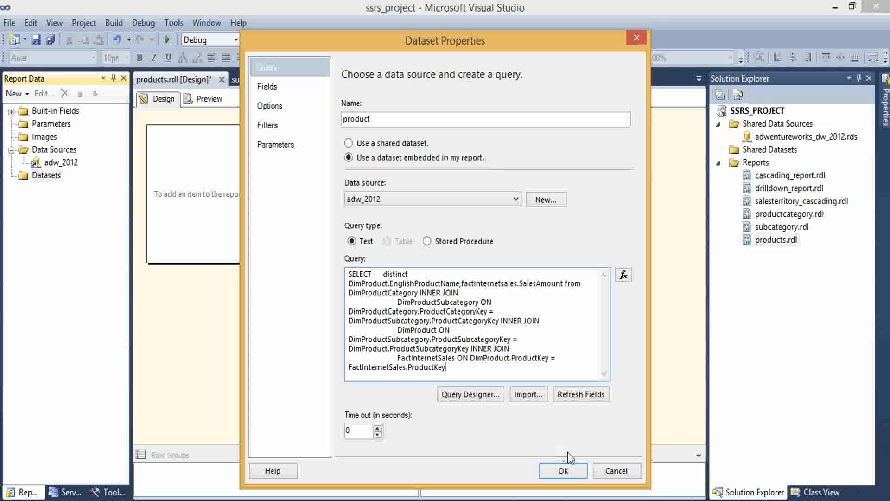
left_click(564, 470)
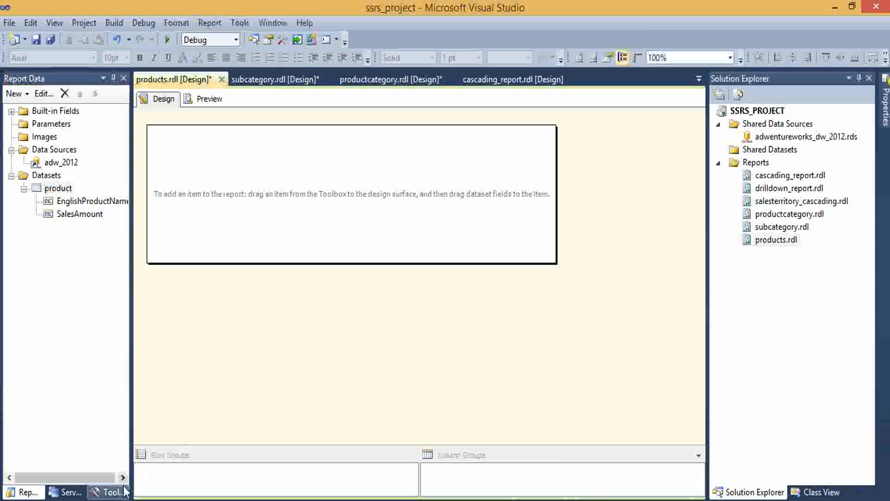
Step: Insert a matrix in the products report with EnglishProductName as rows and SalesAmount as data
left_click(113, 491)
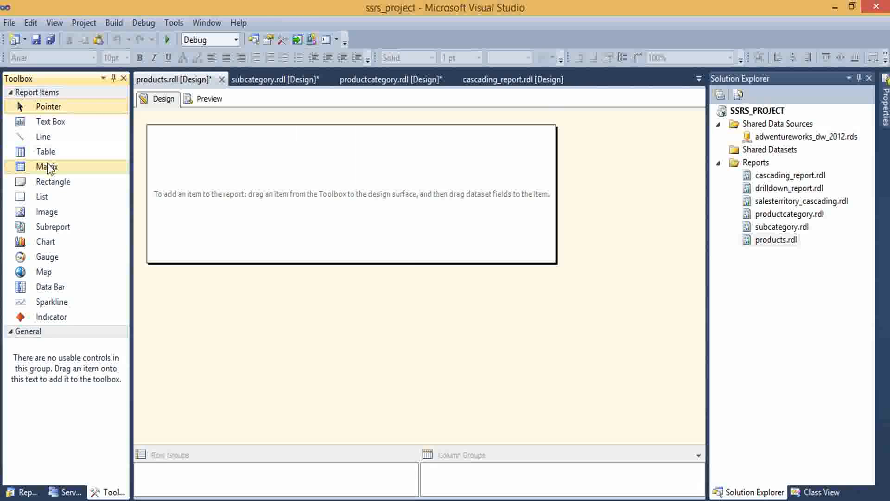
left_click_drag(51, 166, 228, 165)
left_click(281, 190)
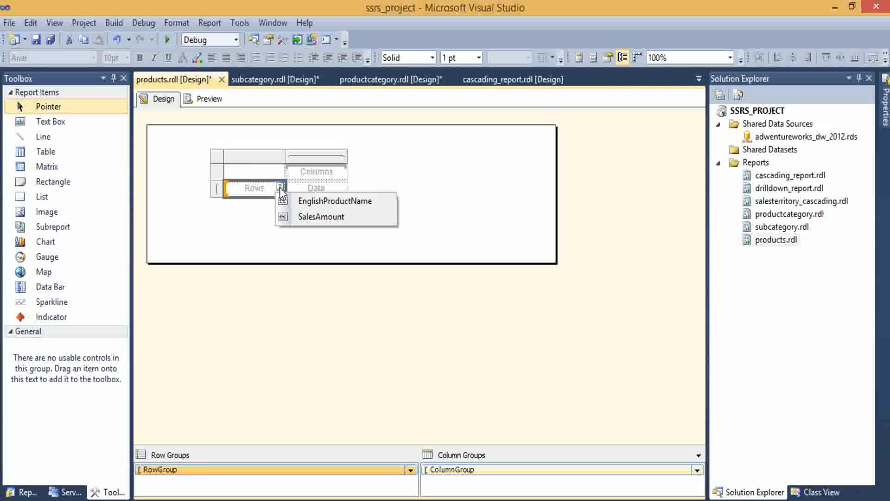
left_click(333, 201)
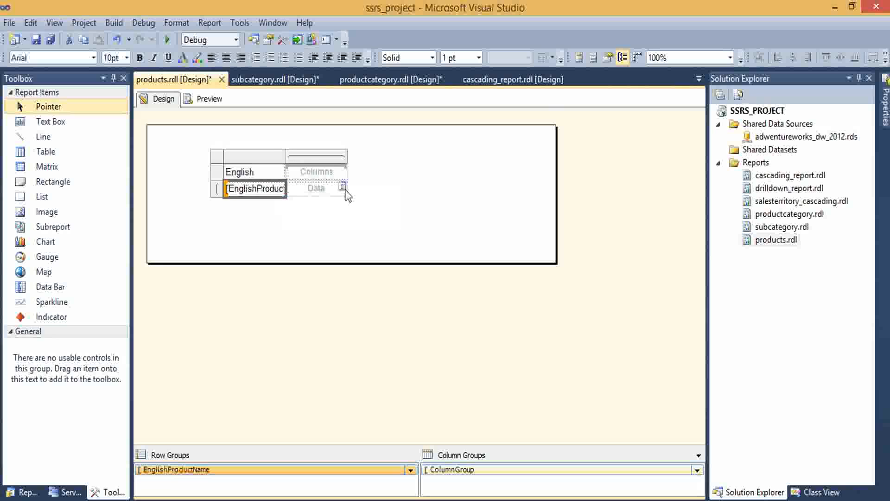
left_click(343, 188)
left_click(381, 219)
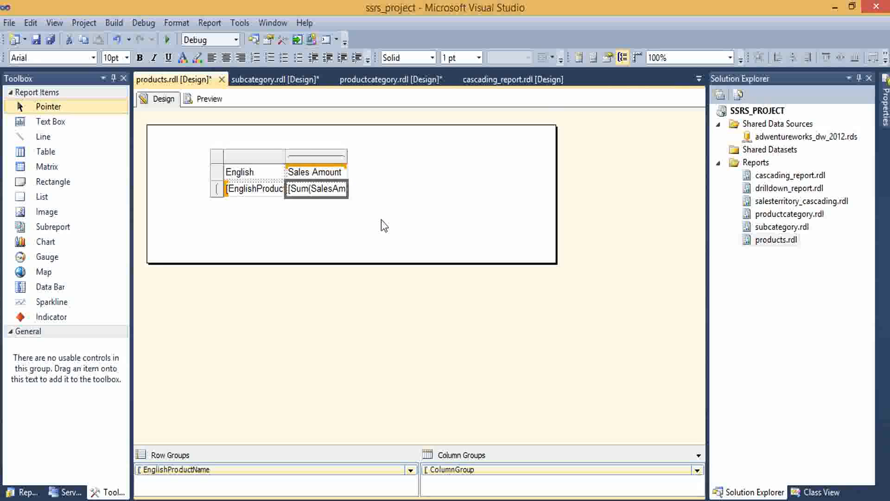
Step: Format the matrix header row in the products report with a turquoise background and bold blue text
left_click(219, 168)
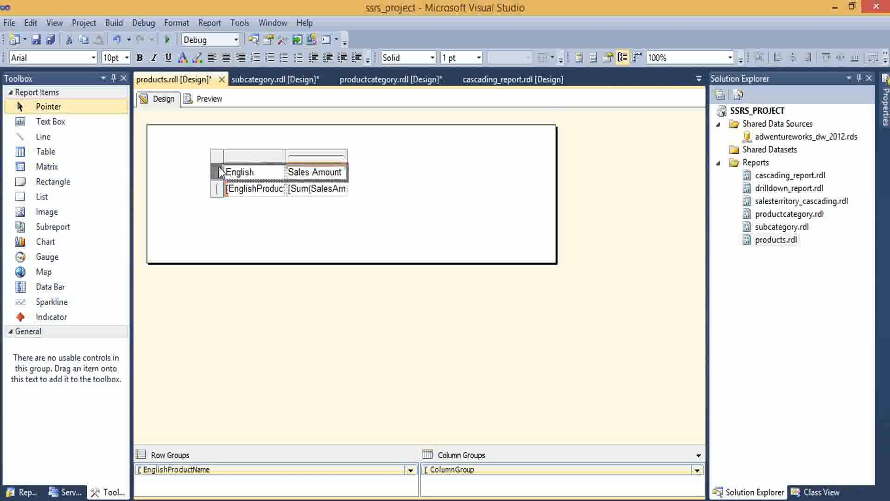
left_click(197, 57)
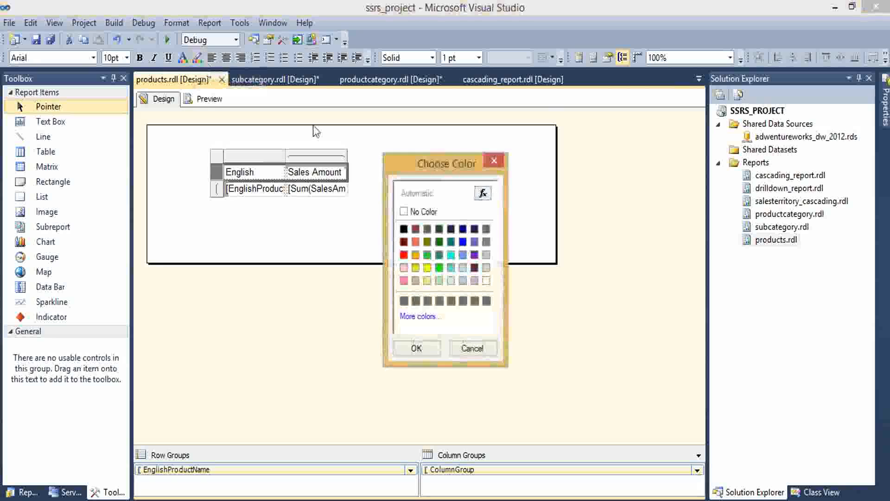
left_click(451, 267)
left_click(414, 347)
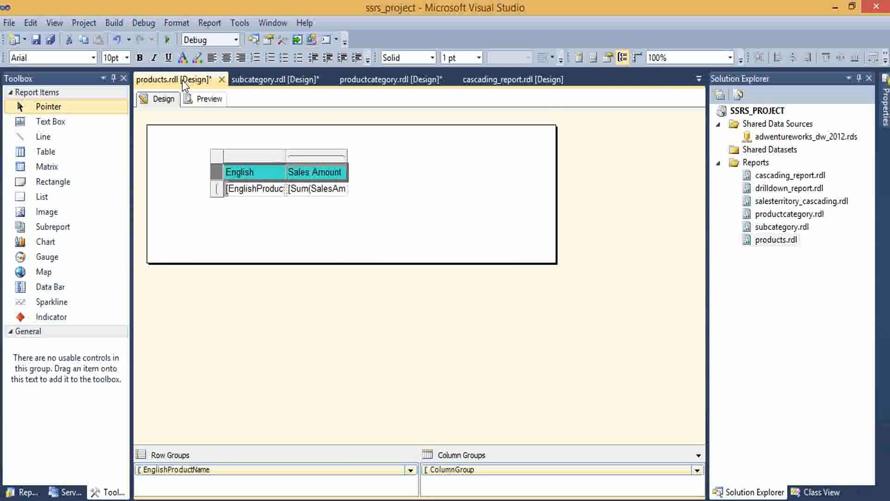
left_click(183, 58)
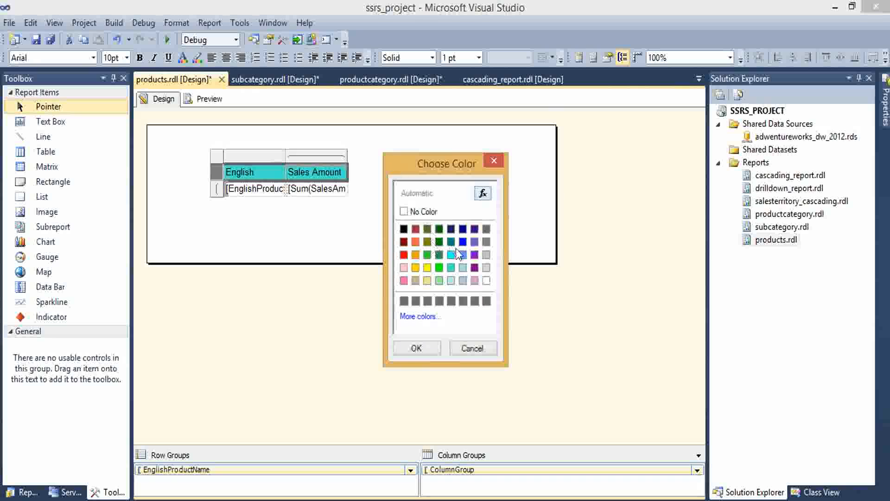
left_click(461, 242)
left_click(419, 346)
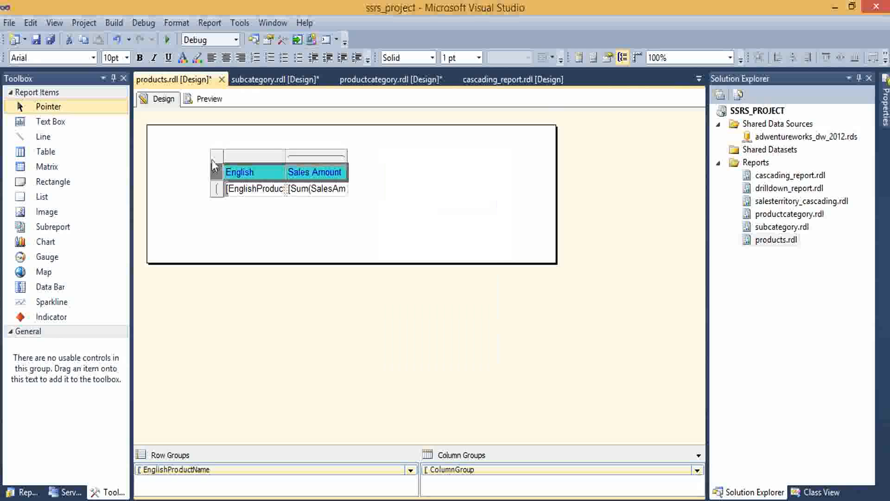
left_click(139, 57)
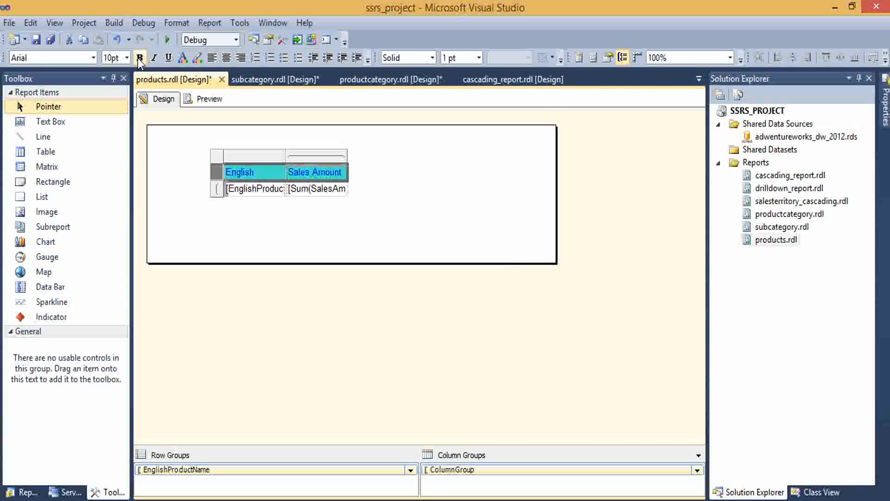
Step: Give the matrix data row in the products report a black background and white text
left_click(243, 191)
left_click(216, 190)
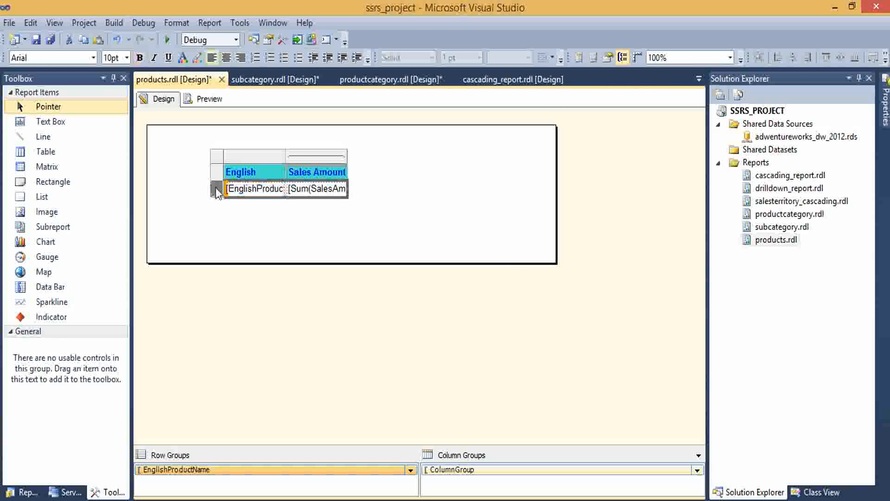
left_click(198, 57)
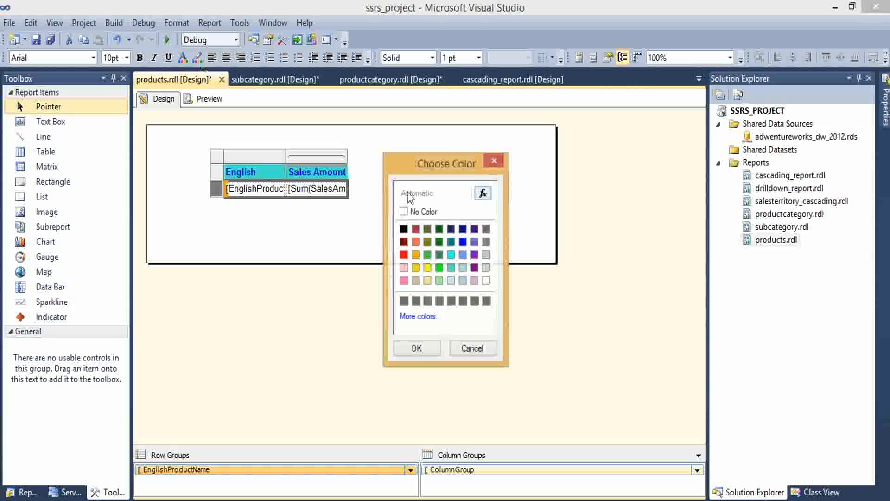
left_click(403, 229)
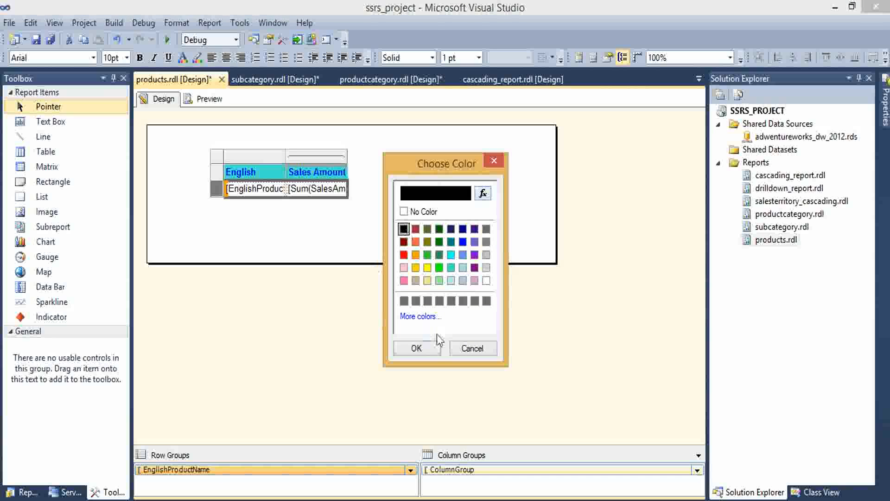
left_click(416, 347)
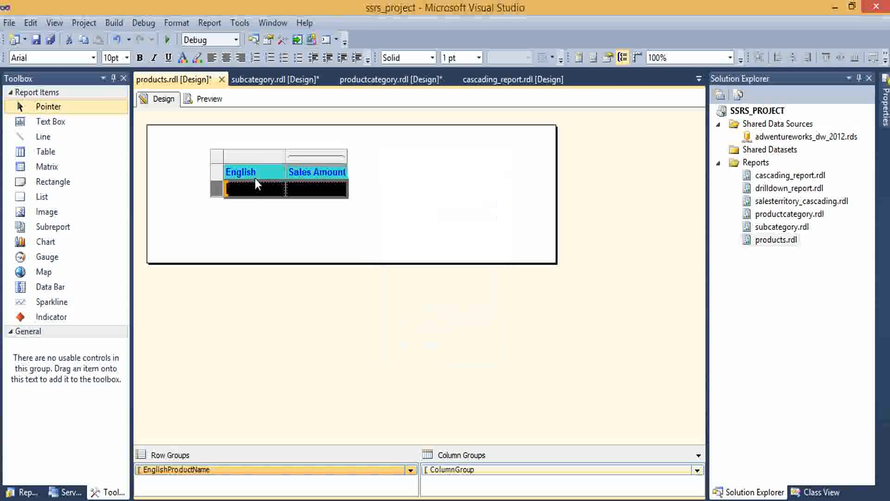
left_click(183, 58)
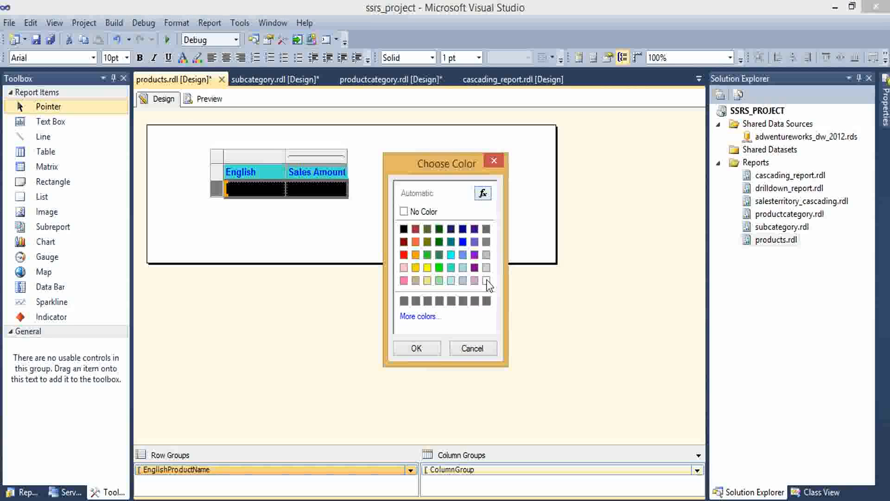
left_click(485, 280)
left_click(427, 349)
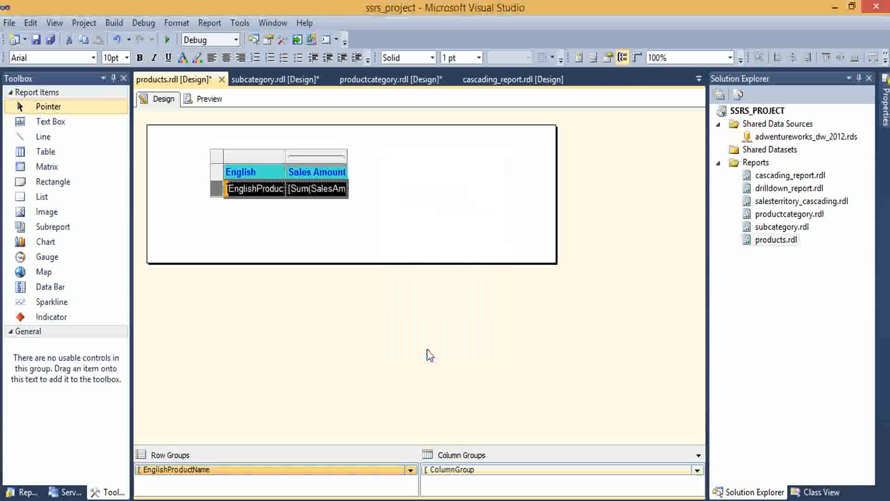
Step: Preview the products report, then return to its design view
left_click(216, 100)
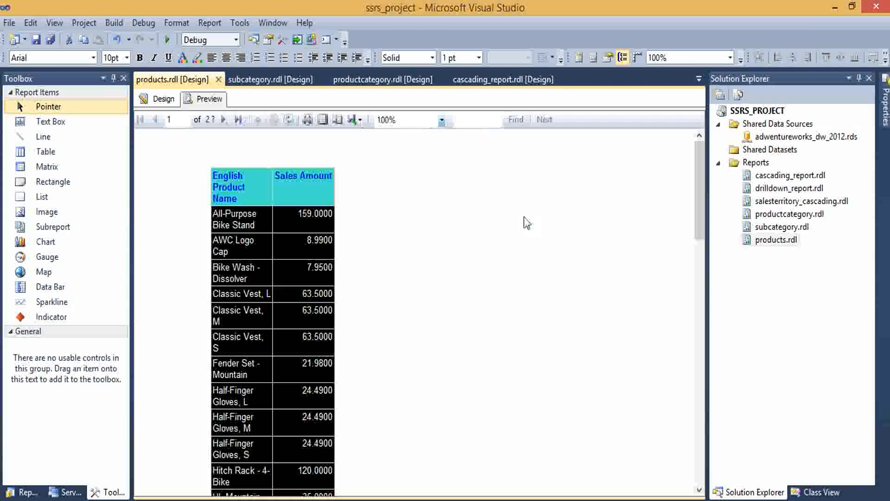
left_click(160, 100)
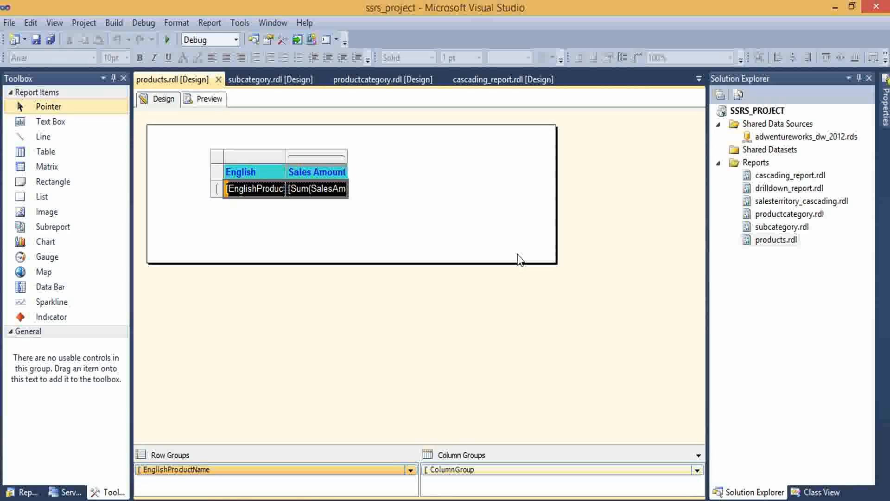
left_click(661, 270)
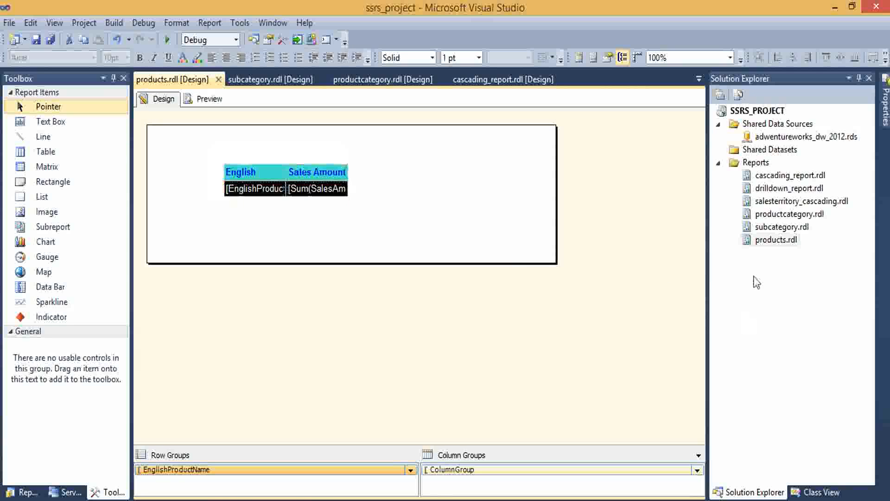
Step: Open the productcategory and subcategory reports and compare their previewed sales amounts
double_click(758, 215)
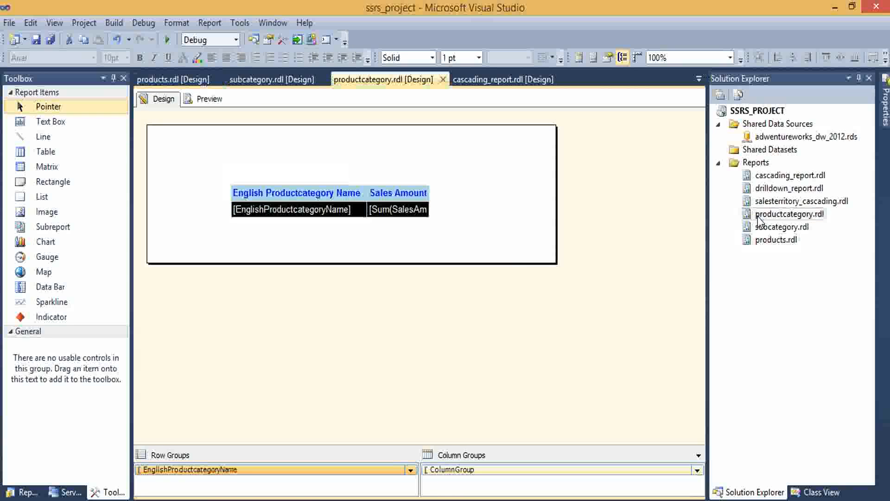
left_click(218, 100)
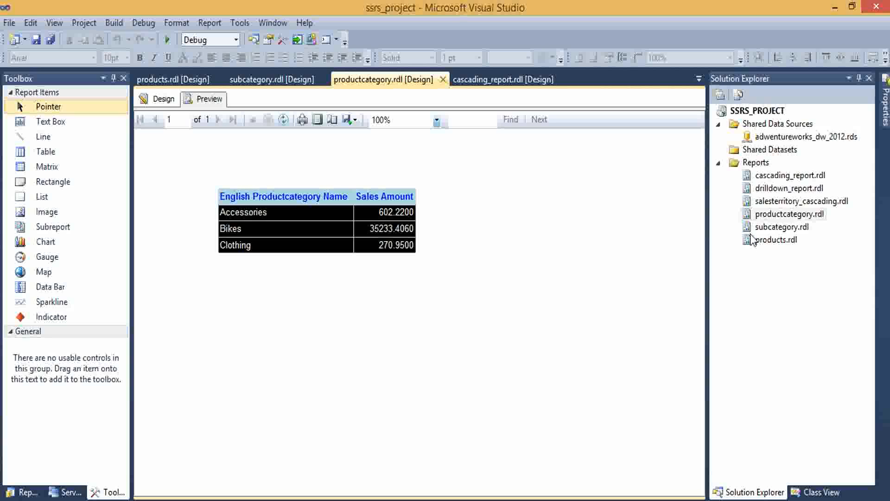
double_click(781, 227)
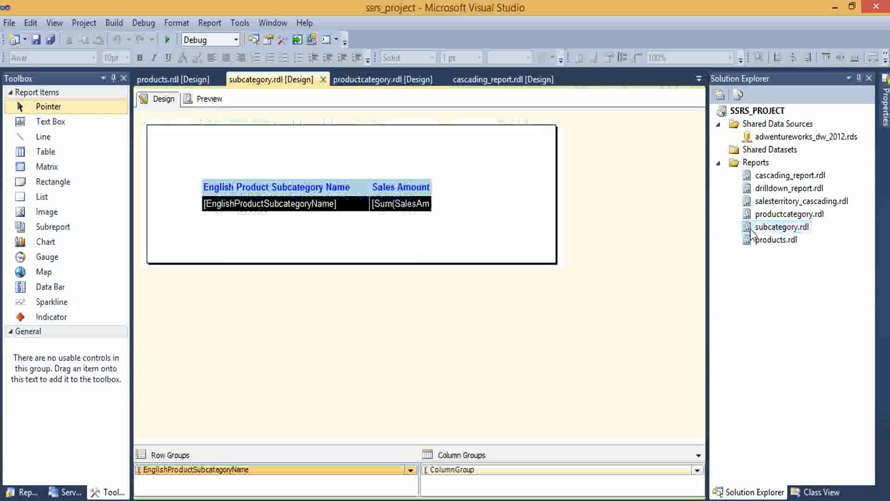
left_click(204, 99)
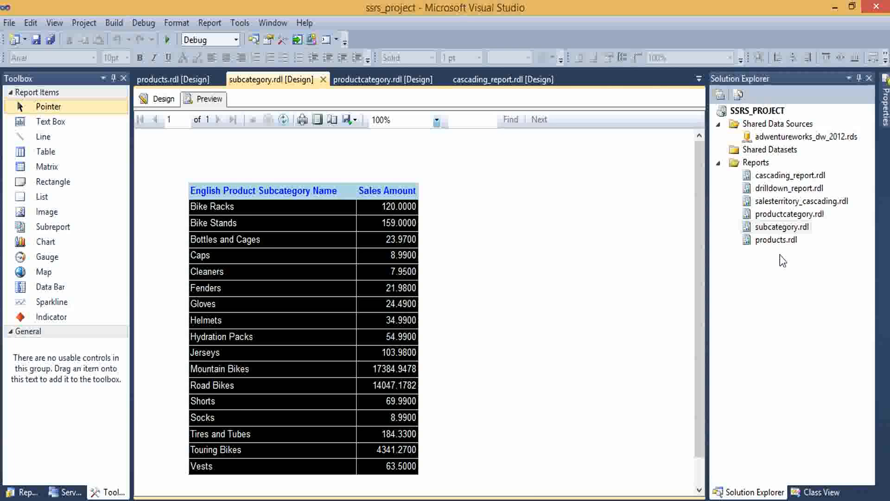
left_click(162, 99)
double_click(776, 215)
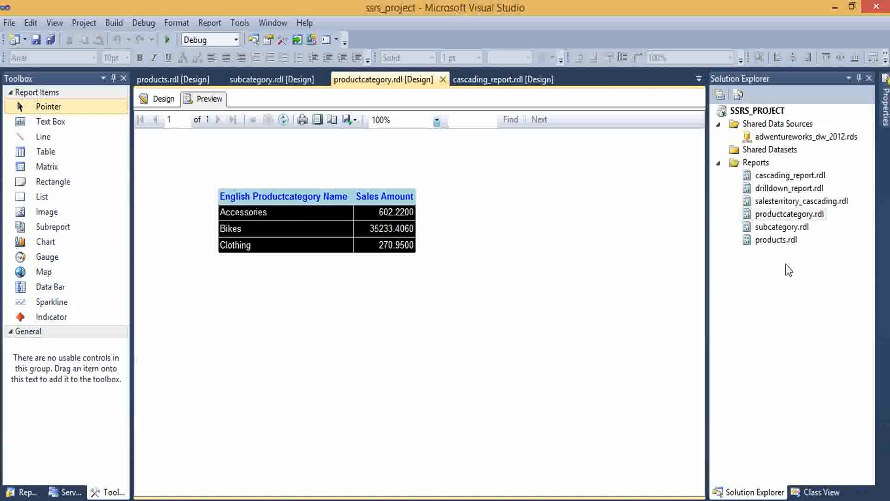
double_click(779, 227)
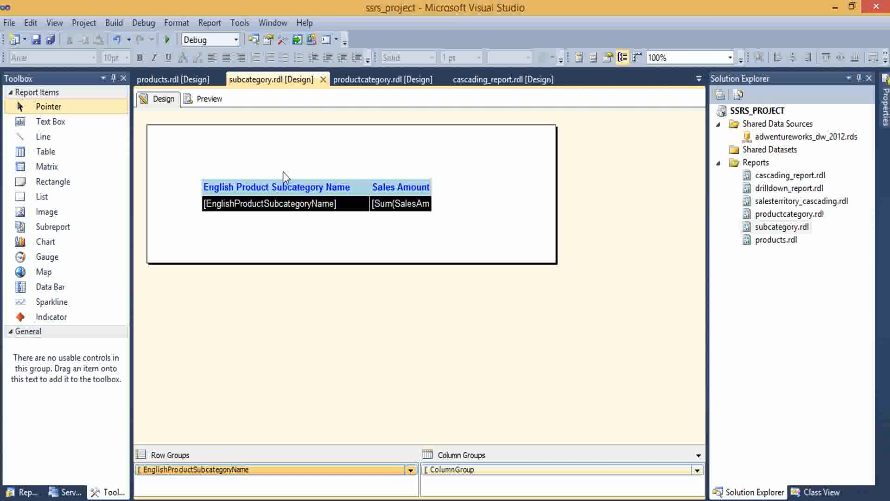
left_click(209, 99)
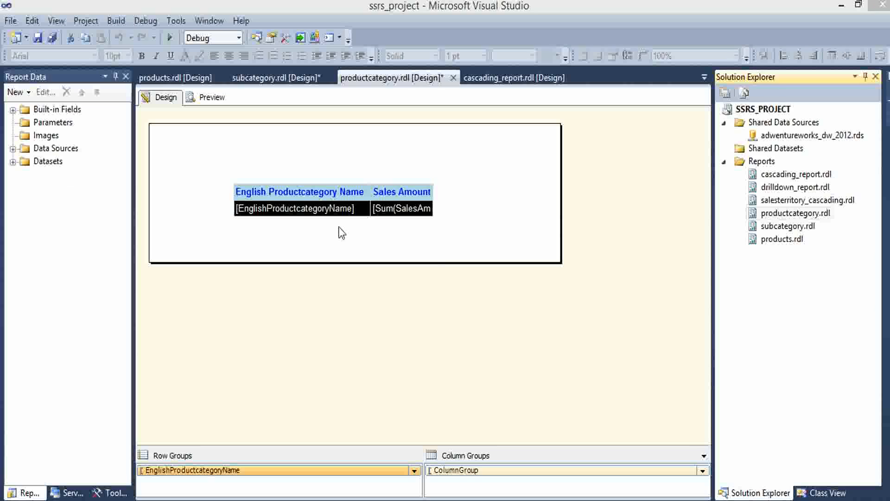
Step: Set the EnglishProductcategoryName text box's action in the productcategory report to go to the subcategory report
right_click(303, 208)
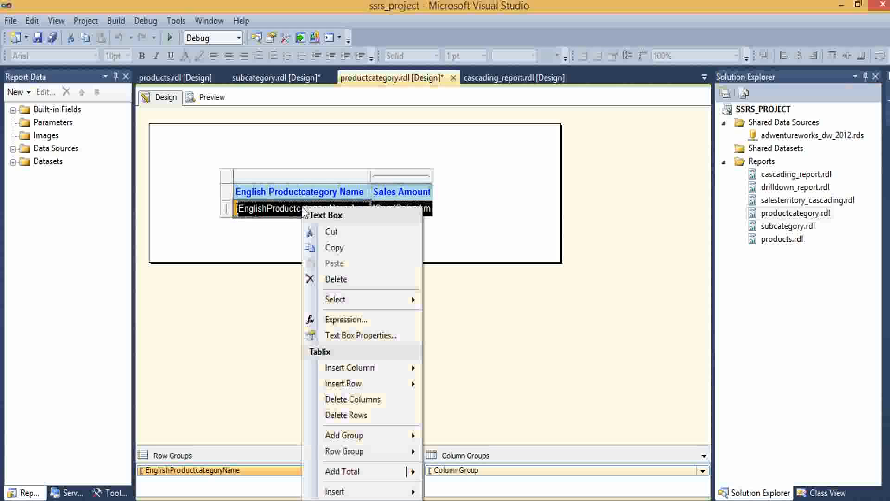
left_click(351, 334)
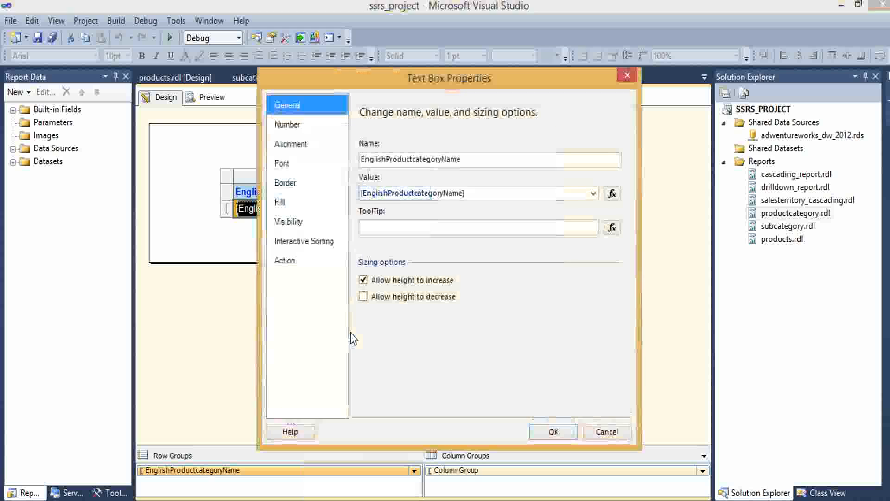
left_click(276, 261)
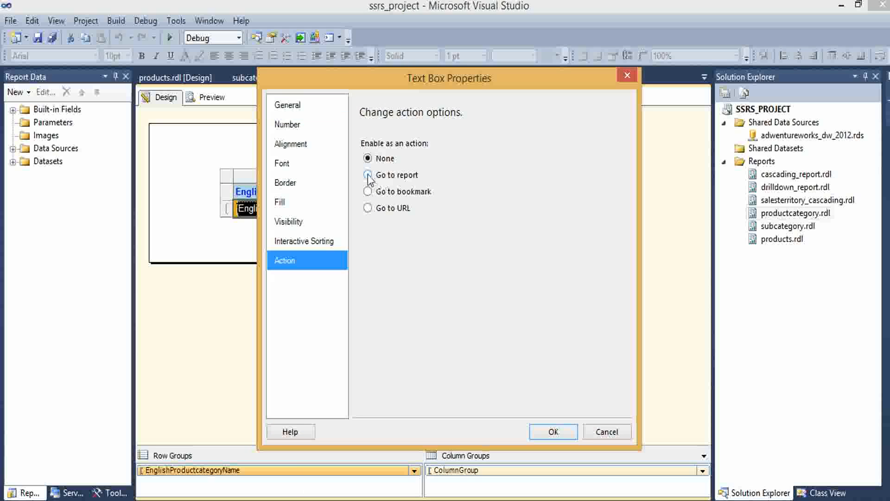
left_click(368, 174)
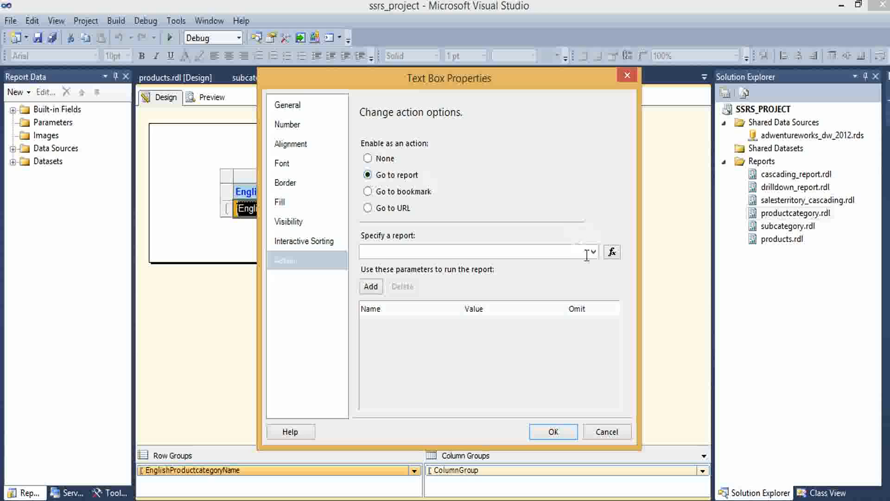
left_click(593, 252)
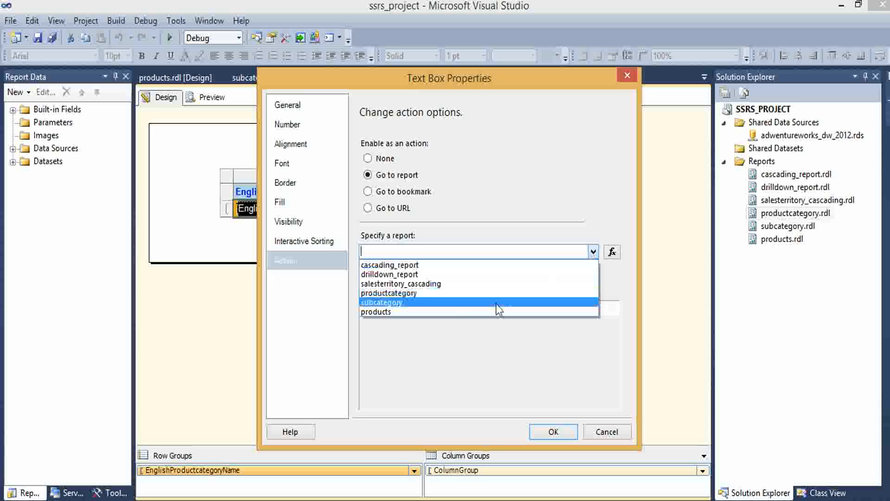
left_click(495, 302)
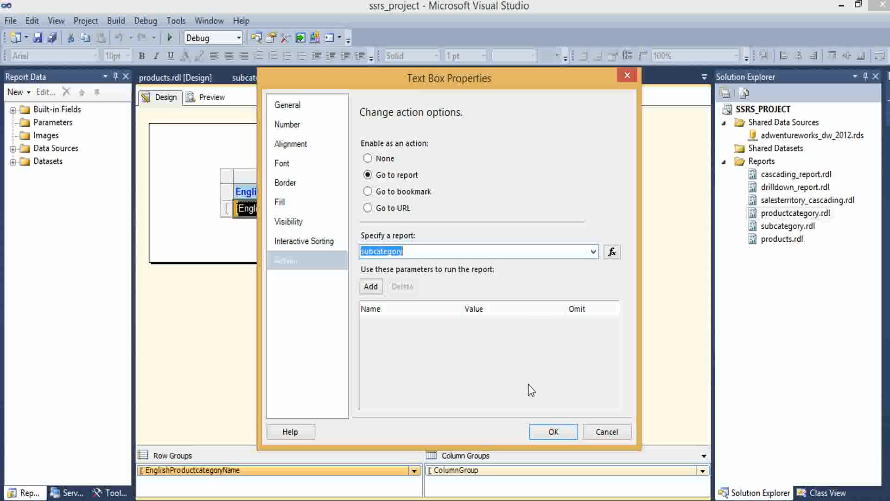
left_click(551, 431)
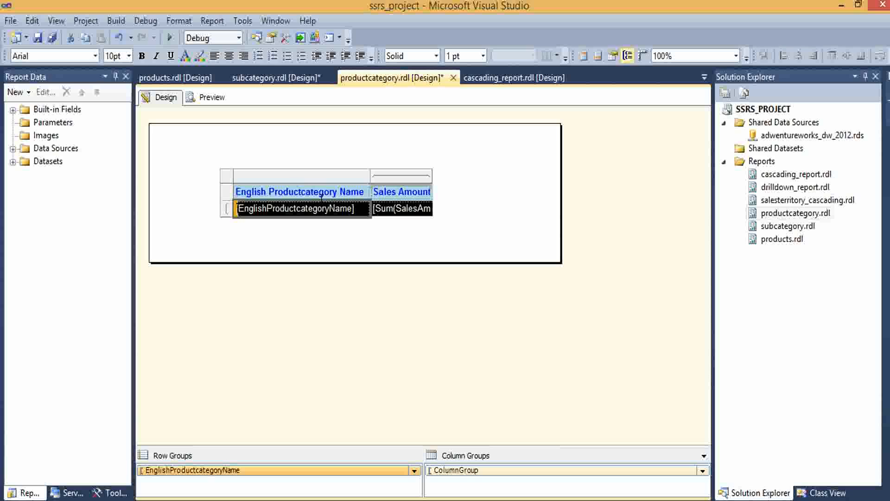
Step: Preview the productcategory report, test the drill-through from Bikes, and return to the design view
left_click(210, 105)
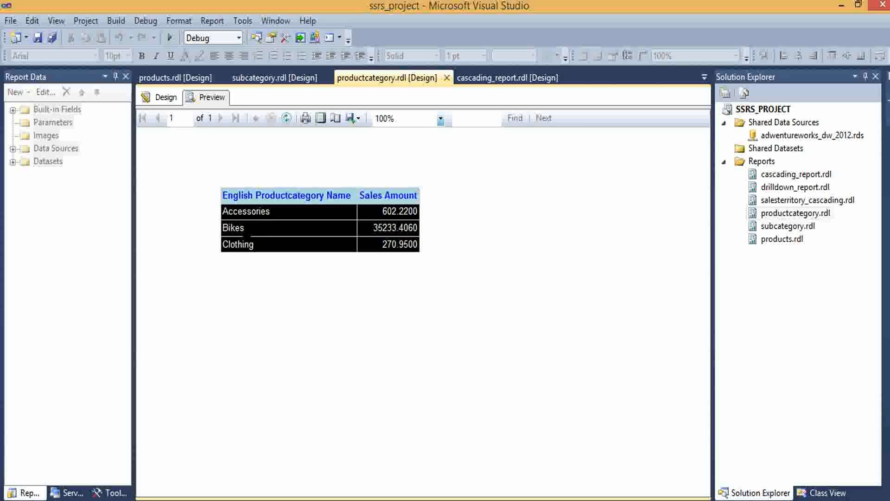
left_click(240, 226)
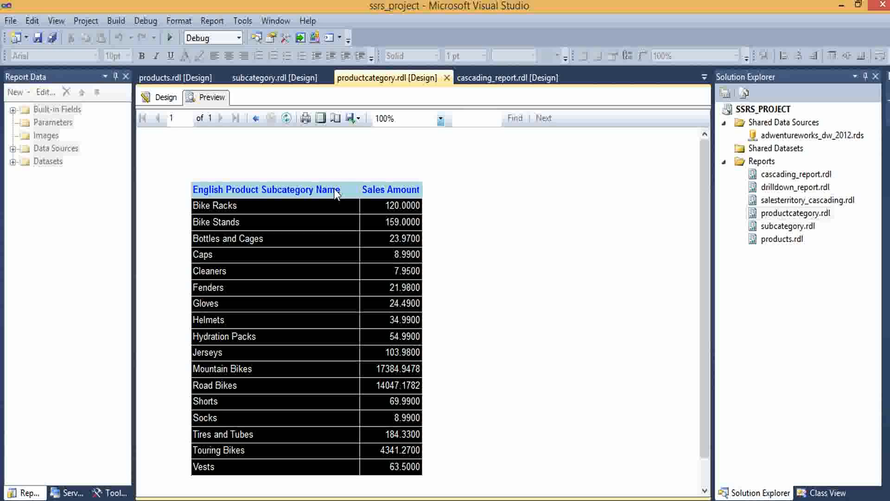
left_click(166, 97)
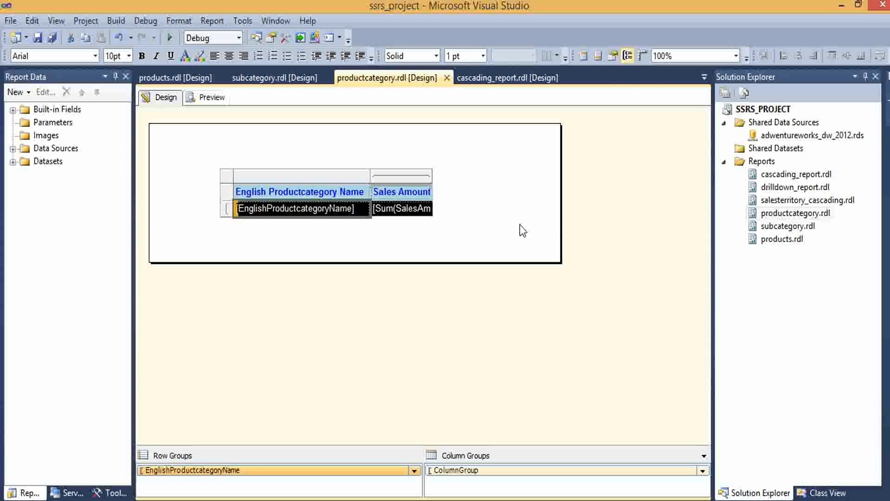
Step: Set the EnglishProductSubcategoryName text box's action in the subcategory report to go to the products report
double_click(787, 226)
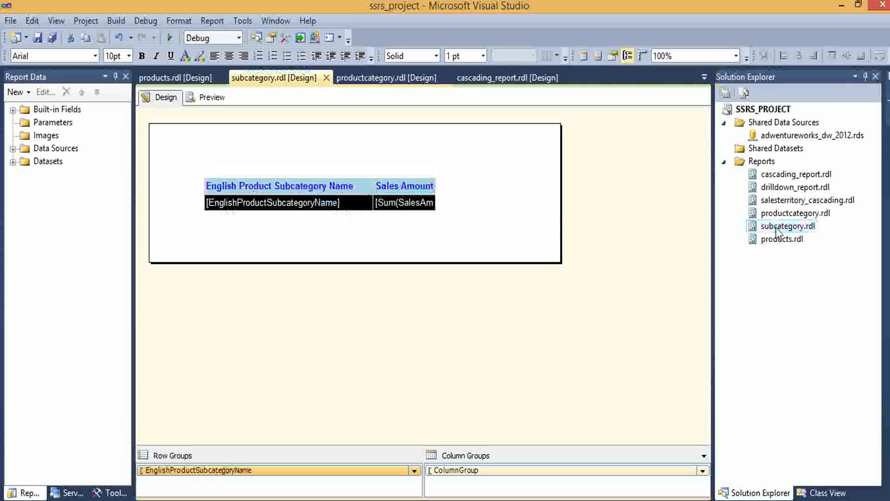
right_click(335, 202)
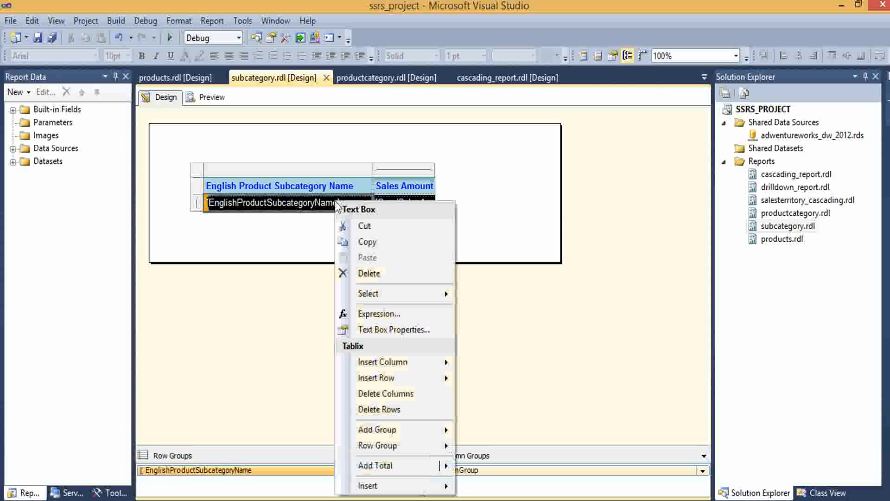
left_click(370, 330)
left_click(282, 262)
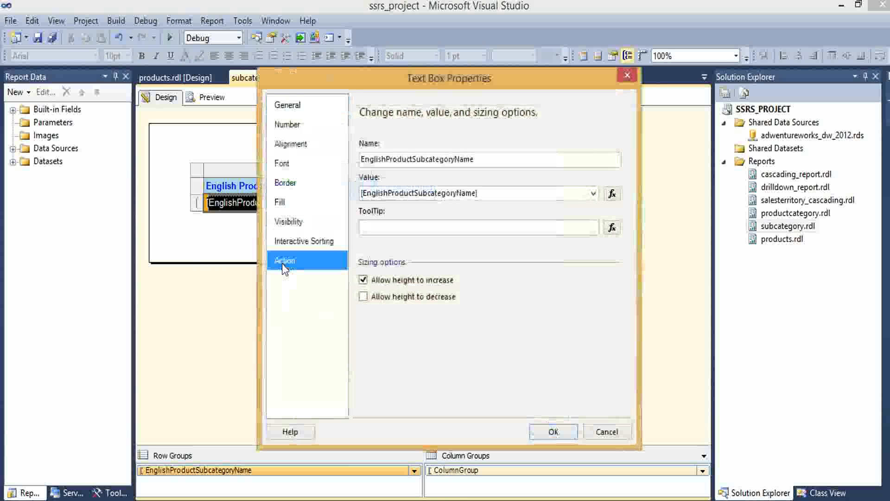
left_click(368, 174)
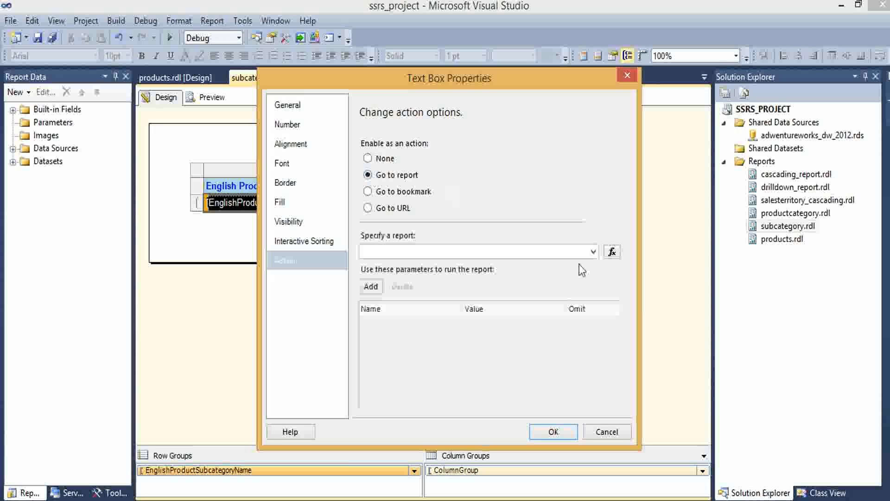
left_click(593, 251)
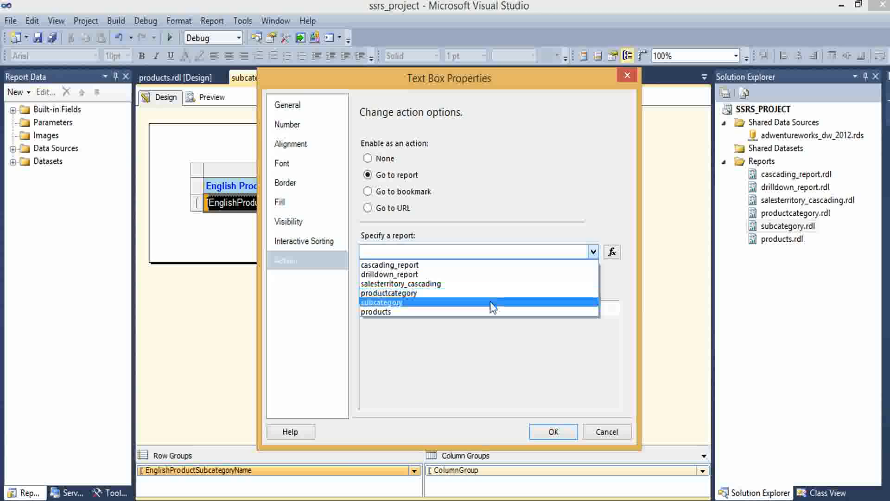
left_click(488, 313)
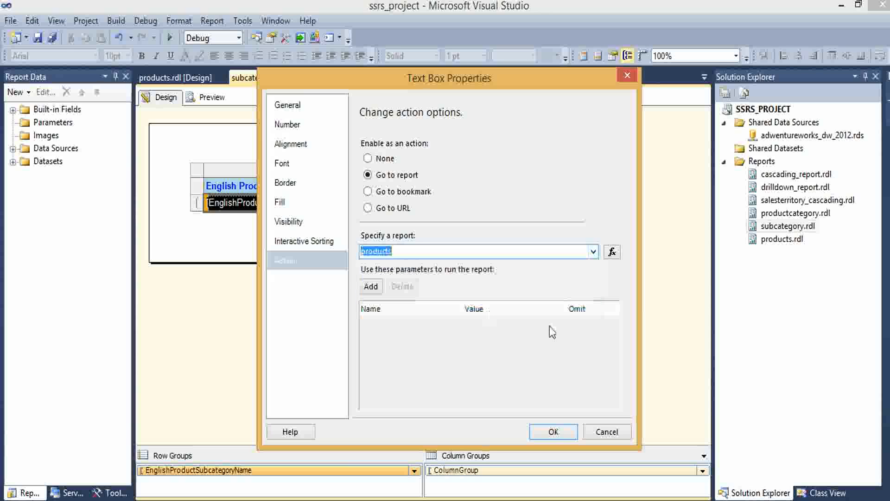
left_click(552, 431)
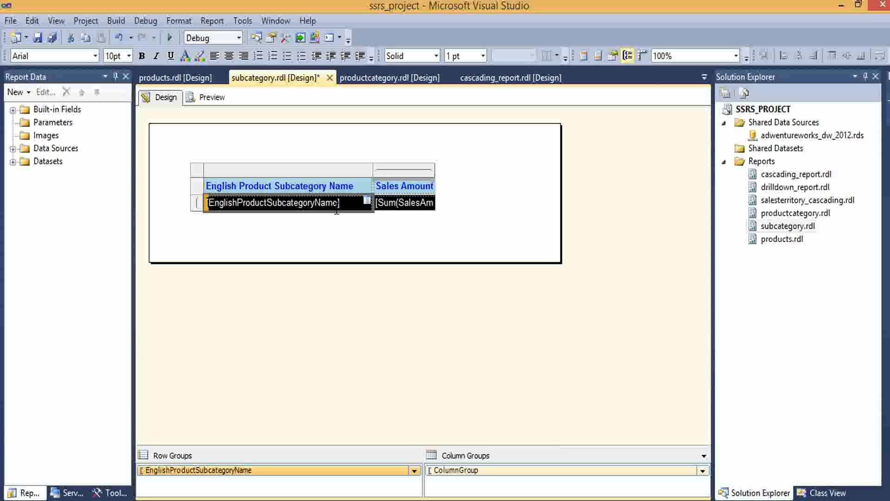
Step: Preview the subcategory report, test the drill-through from Bike Racks, and return to the design view
left_click(217, 98)
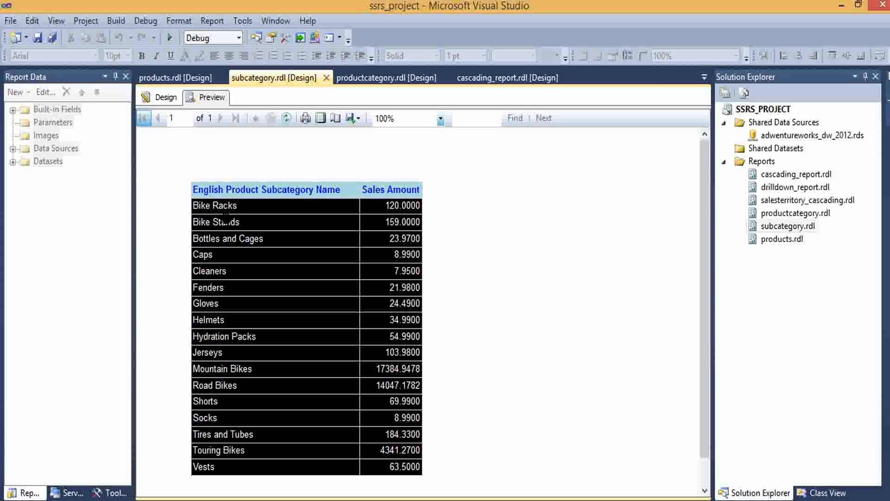
left_click(221, 209)
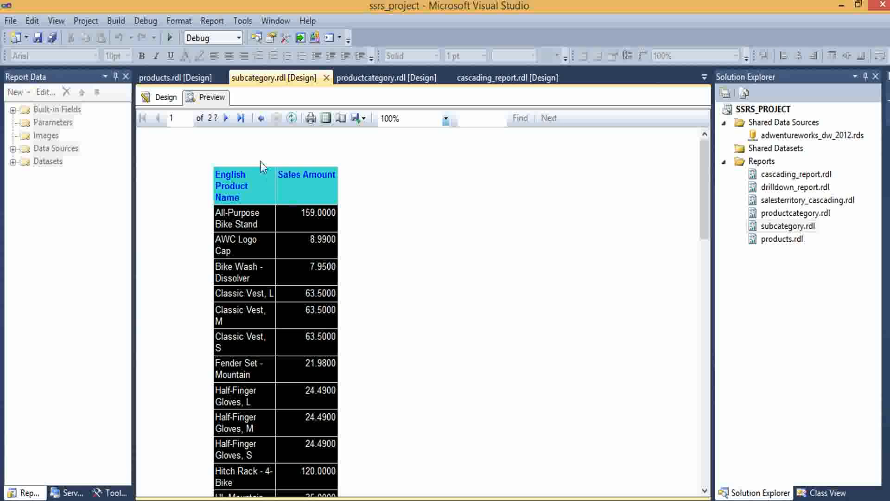
left_click(261, 118)
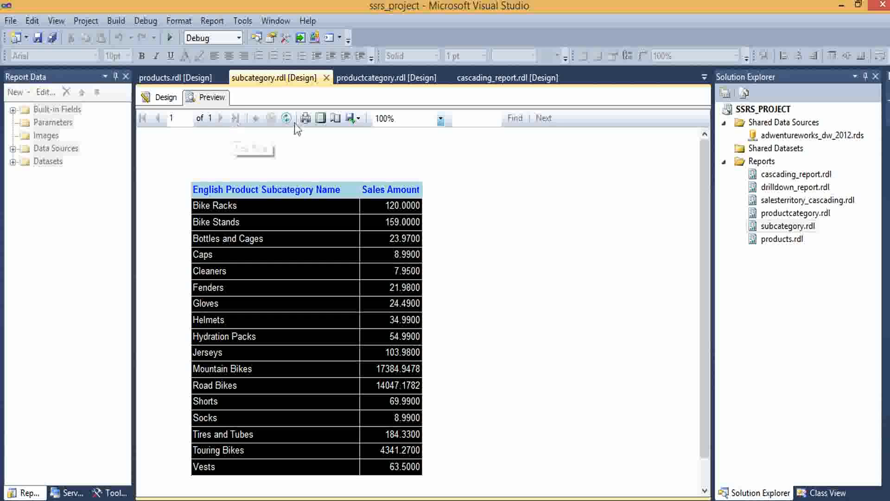
left_click(176, 103)
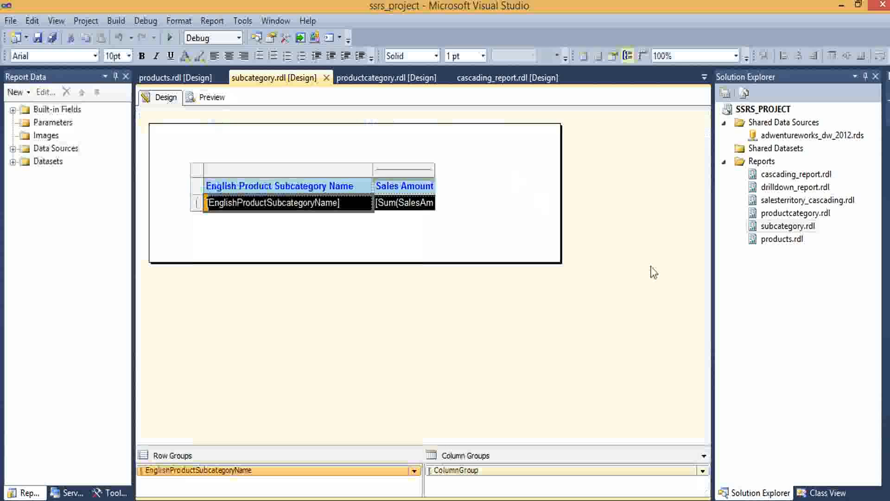
Step: Preview the productcategory report, drill through from Bikes, and review all the subcategory rows it opens
double_click(795, 213)
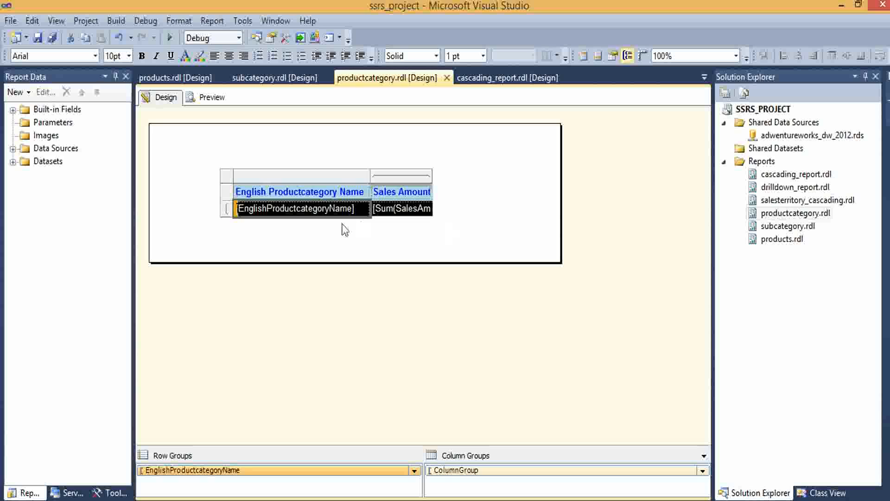
left_click(209, 100)
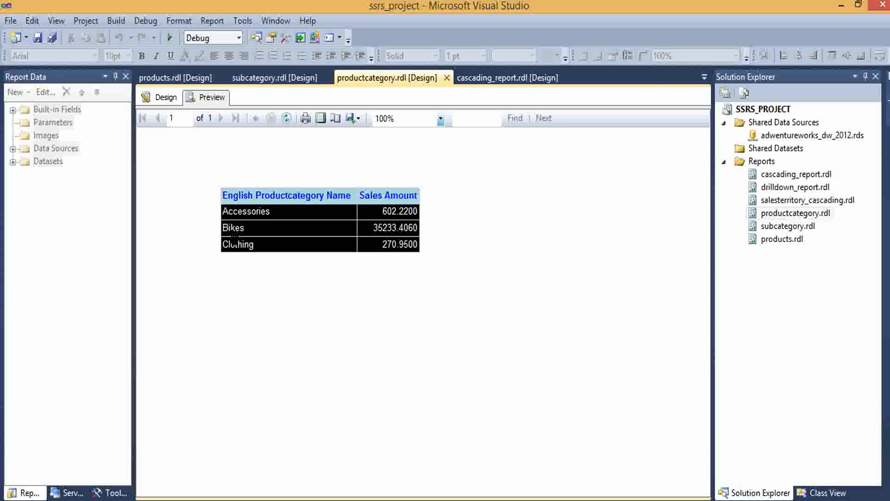
left_click(228, 230)
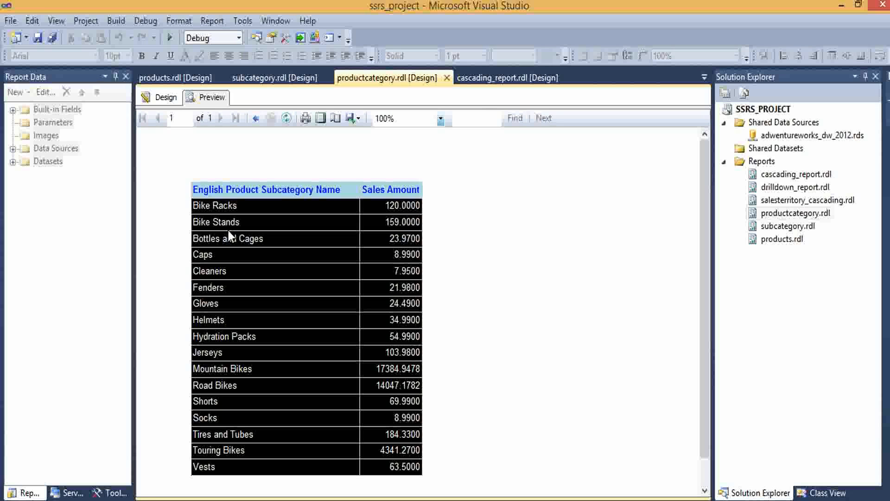
left_click_drag(705, 261, 706, 307)
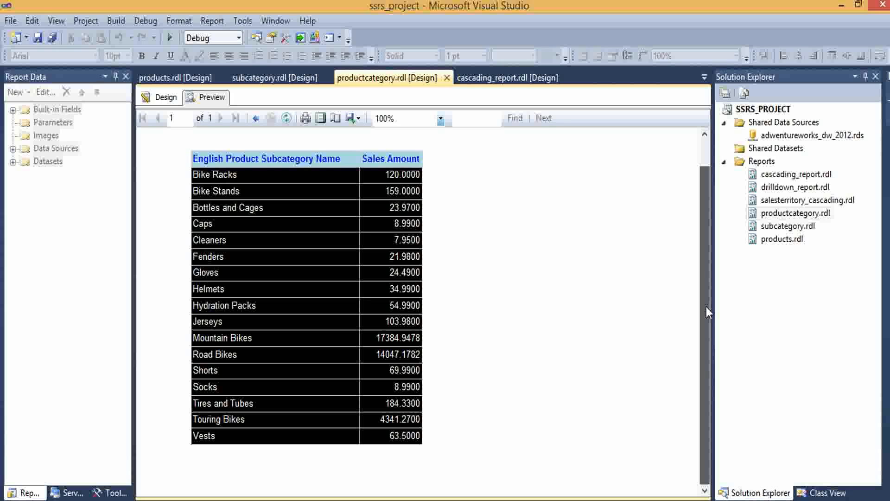
left_click_drag(705, 305, 698, 257)
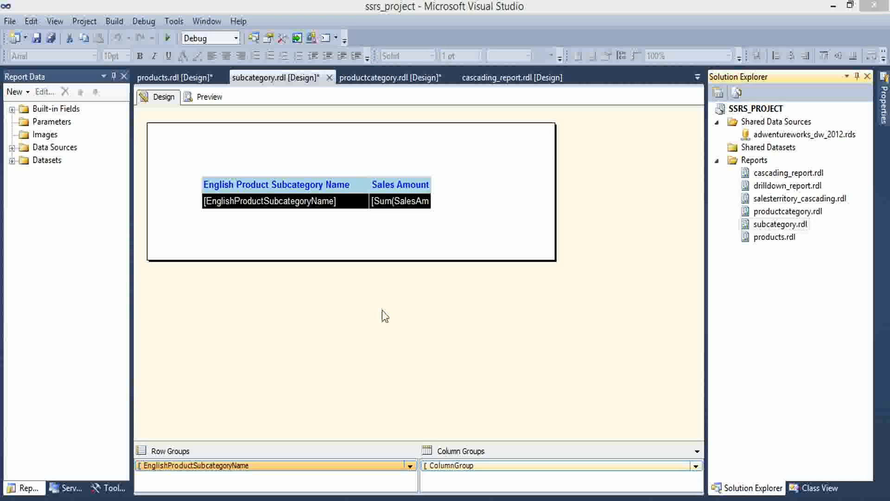
Step: Add a text report parameter to the subcategory report with both name and prompt set to category
left_click(525, 250)
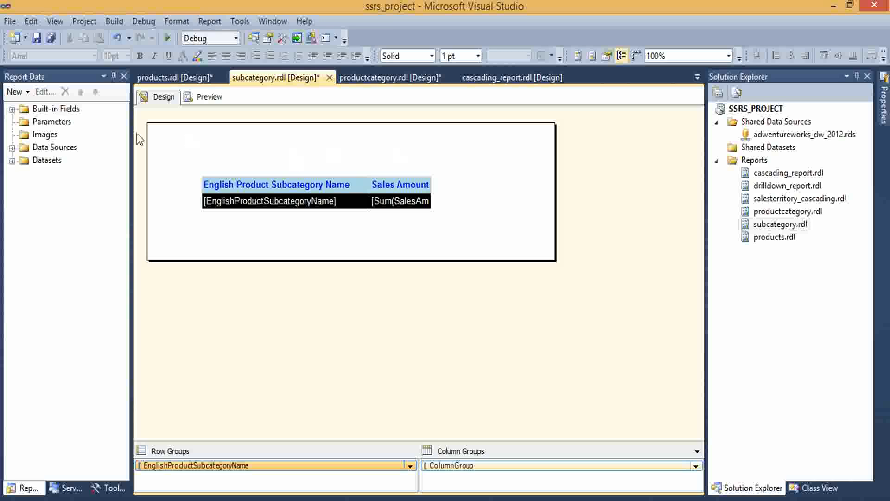
double_click(771, 224)
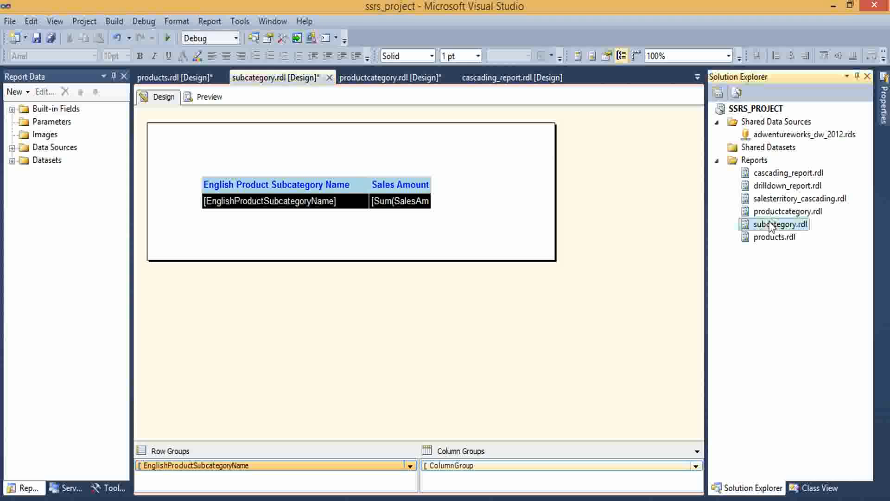
right_click(37, 122)
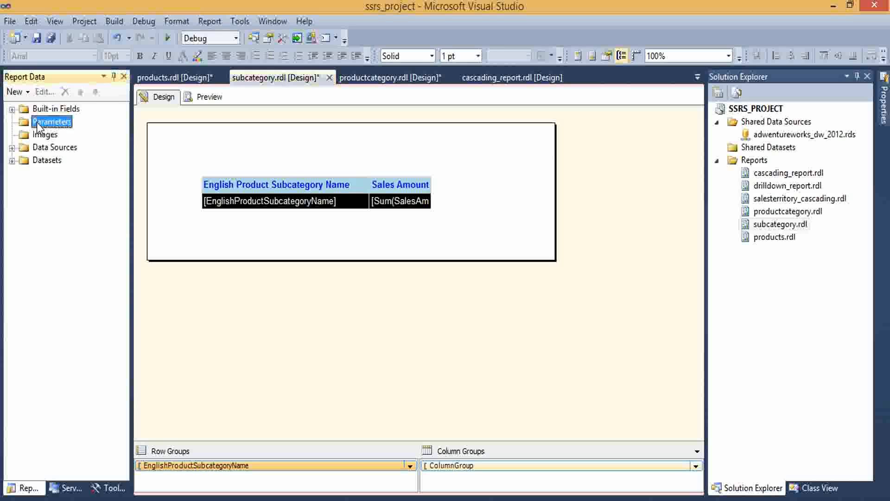
left_click(80, 133)
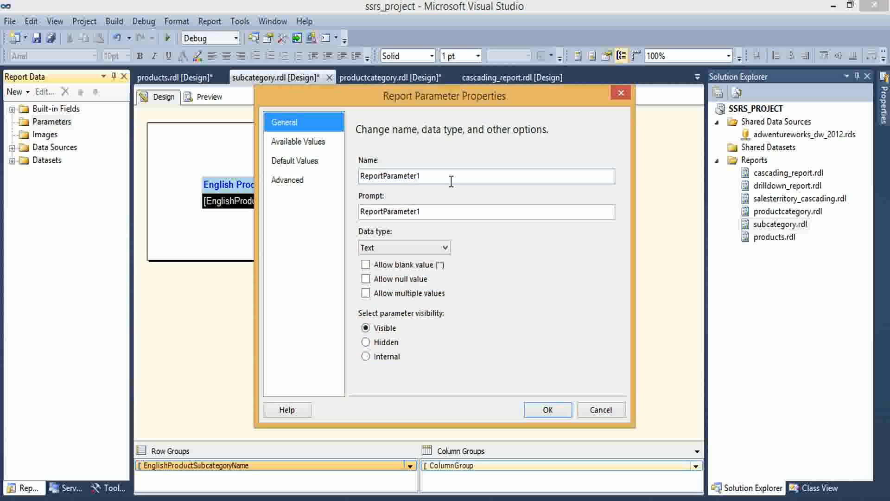
left_click_drag(422, 176, 374, 184)
type("category")
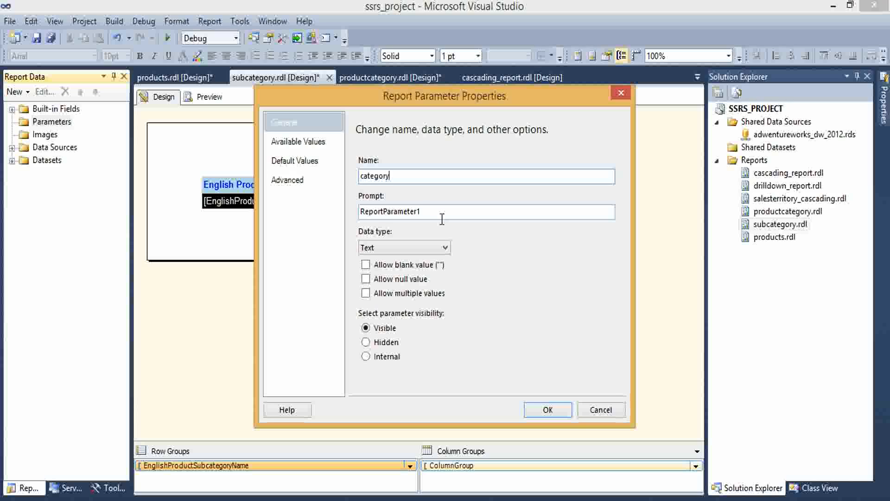
left_click_drag(442, 216, 366, 214)
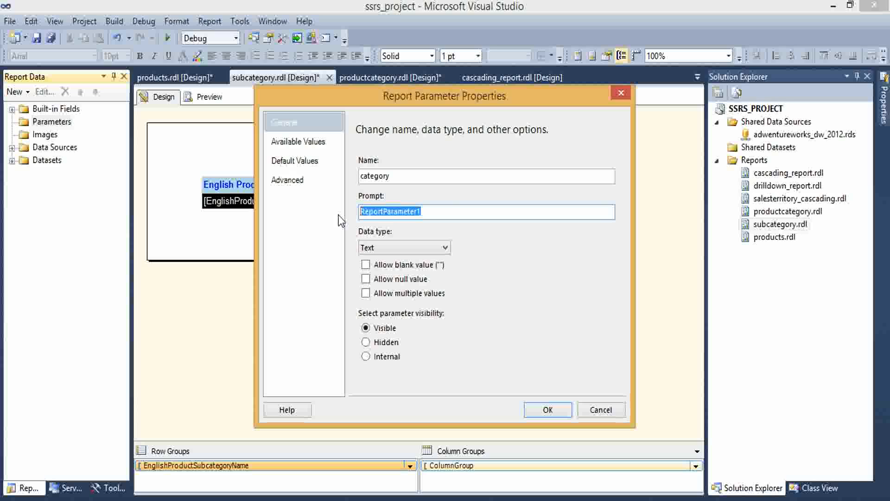
type("cate")
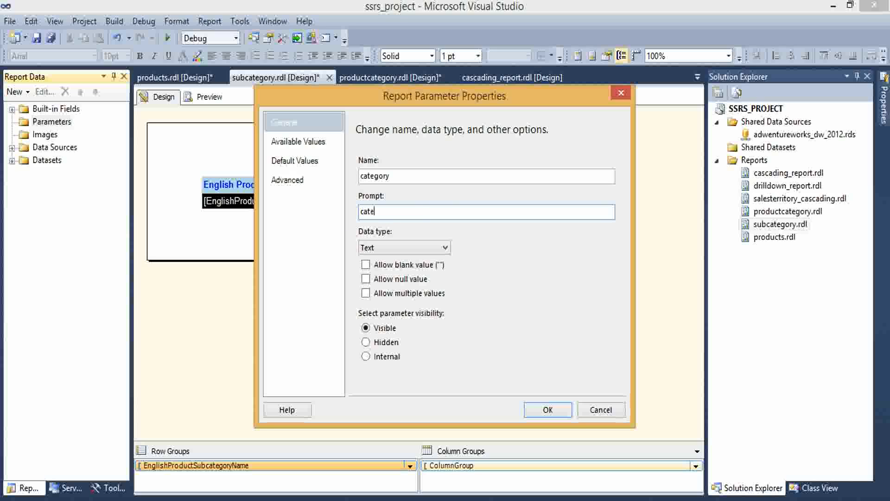
type("gory")
left_click(538, 410)
left_click(12, 173)
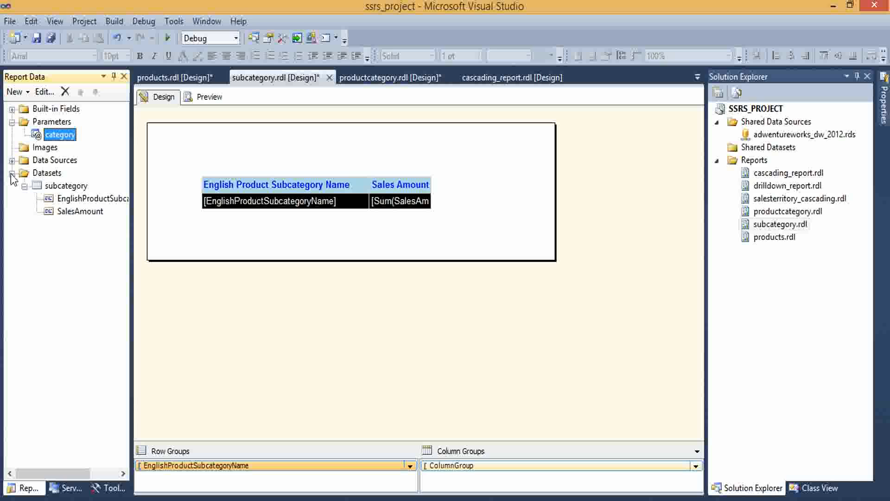
double_click(66, 186)
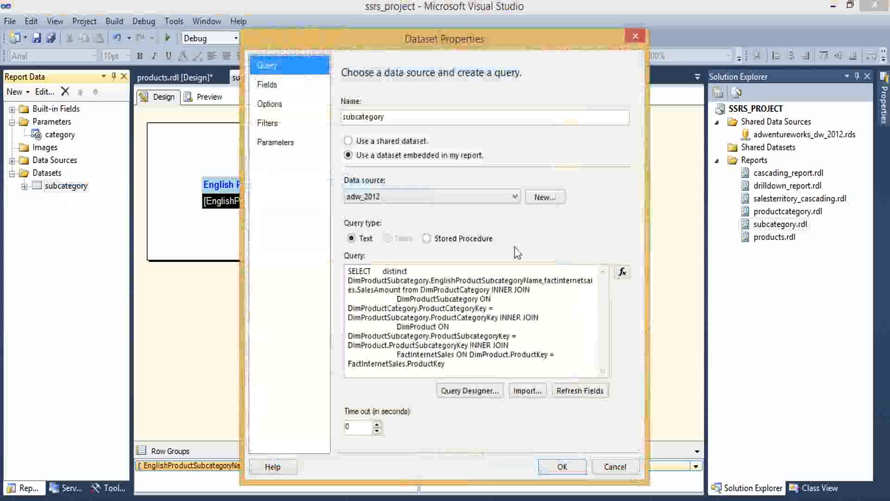
left_click(482, 371)
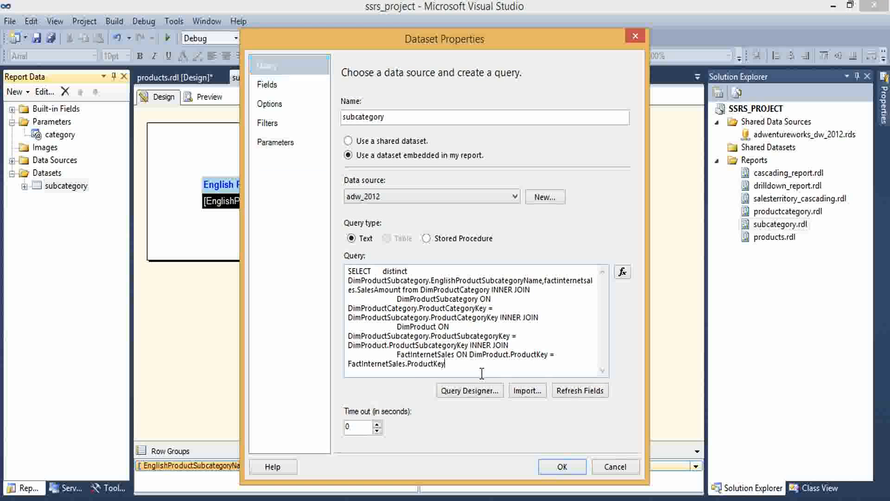
key("Return")
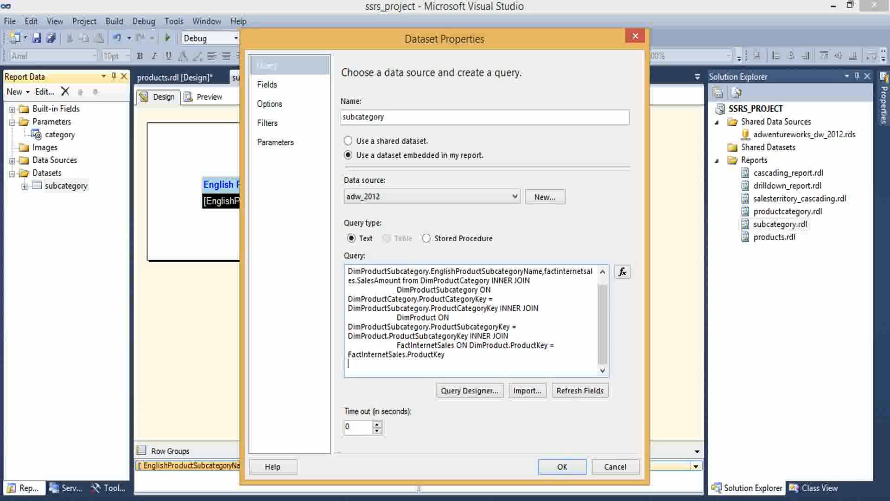
type("where englishproduct")
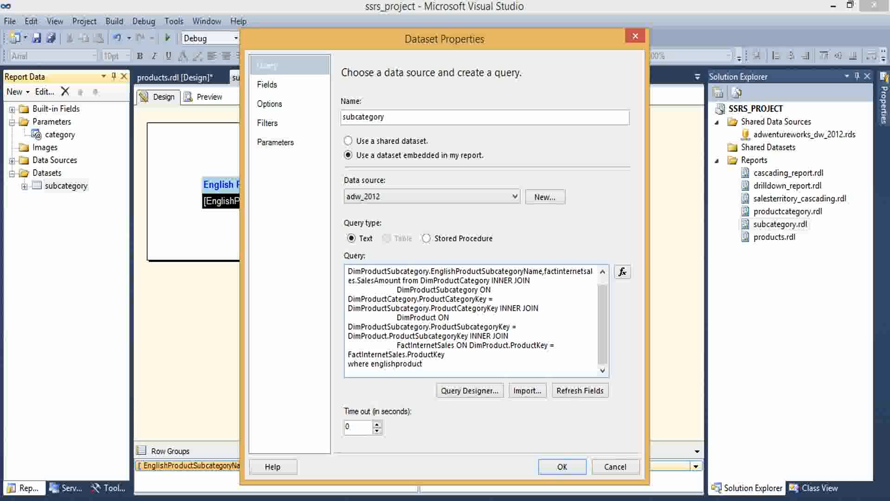
type("caregoryname =@catego")
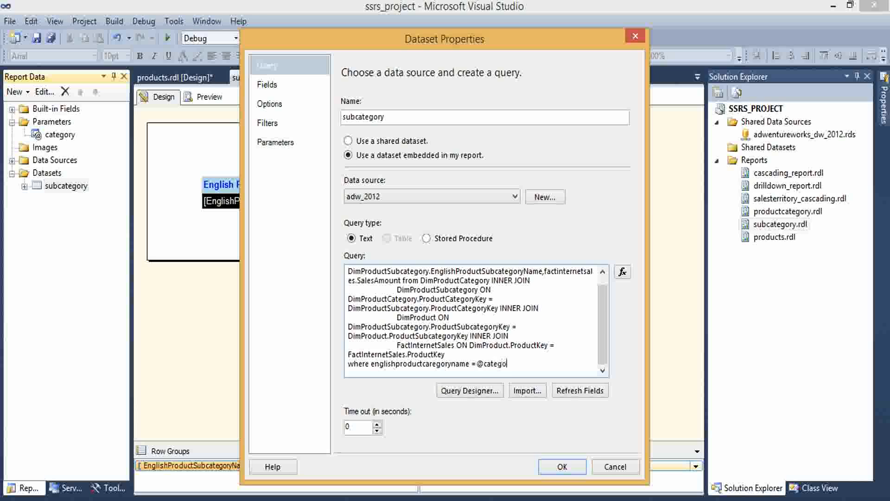
type("ry")
left_click(279, 143)
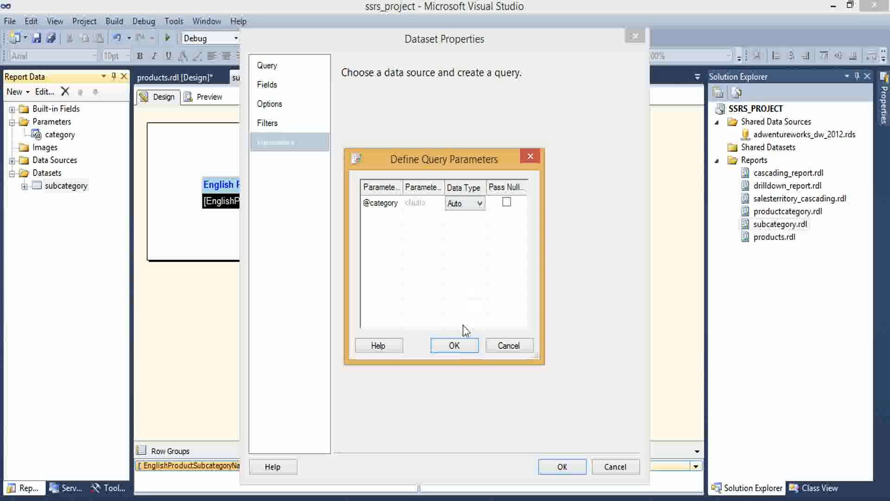
left_click(508, 345)
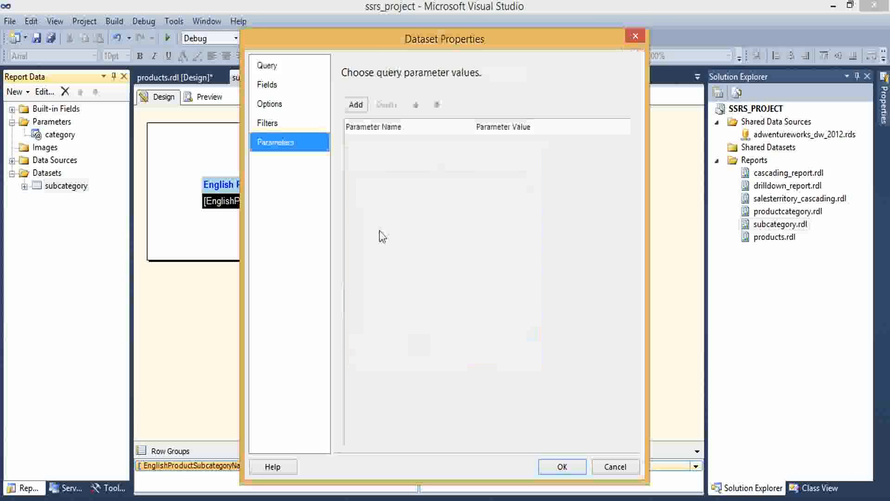
left_click(261, 66)
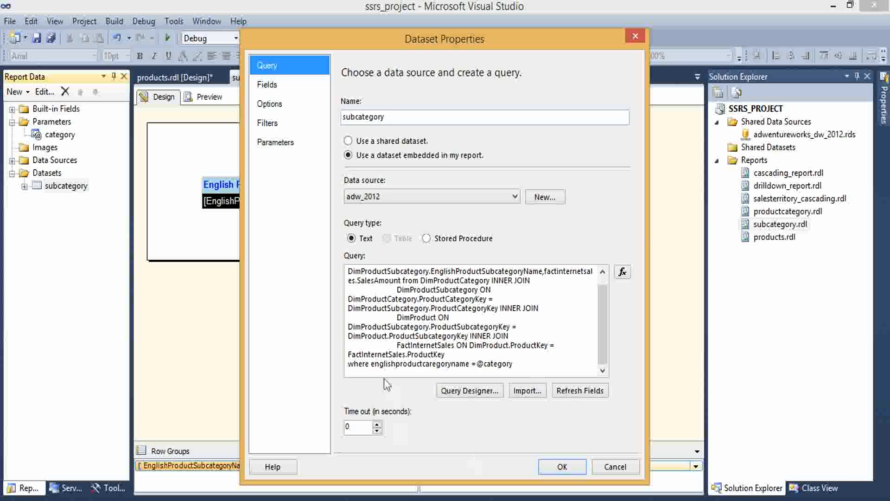
left_click(433, 364)
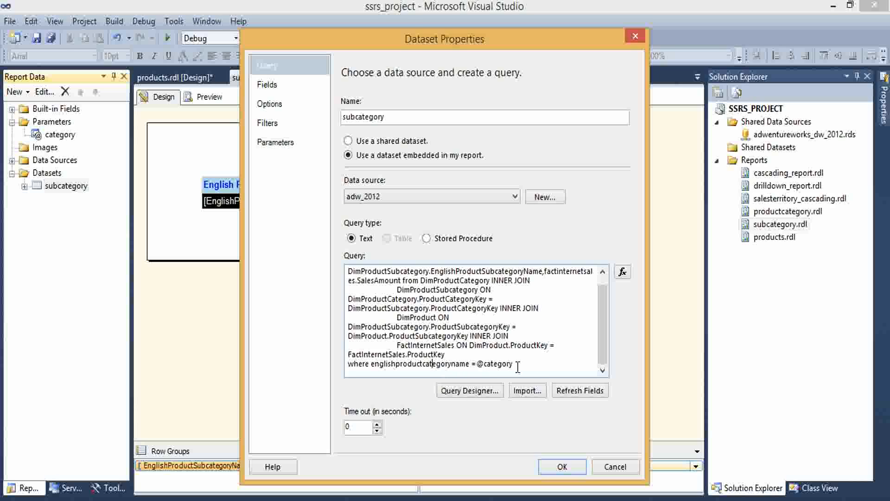
left_click(260, 140)
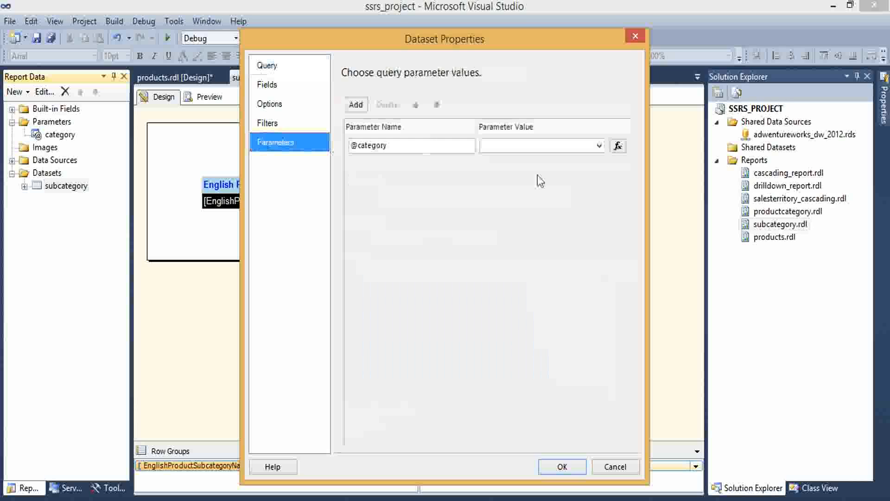
left_click(599, 147)
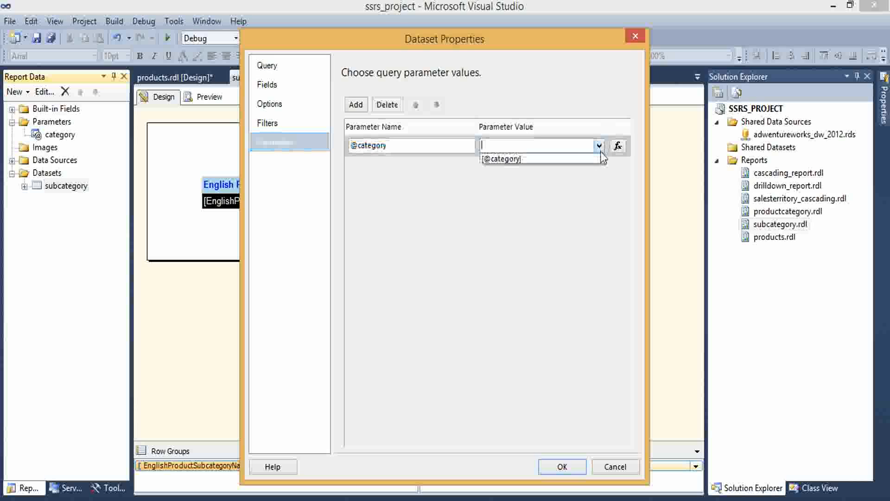
left_click(546, 159)
left_click(562, 466)
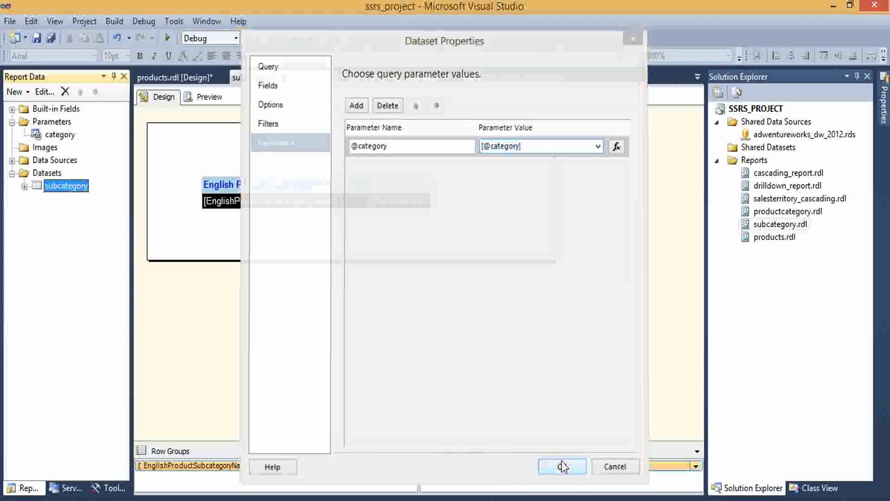
Step: Add a text report parameter to the products report with both name and prompt set to subcategory
left_click(756, 263)
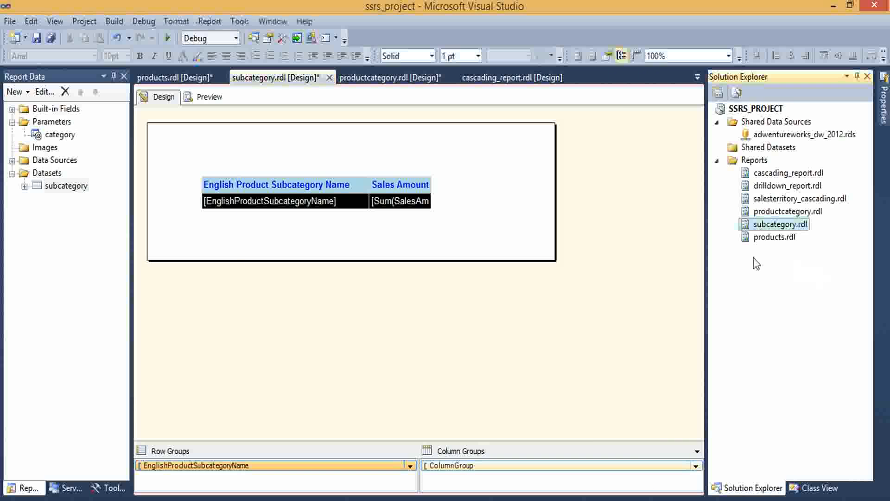
double_click(773, 237)
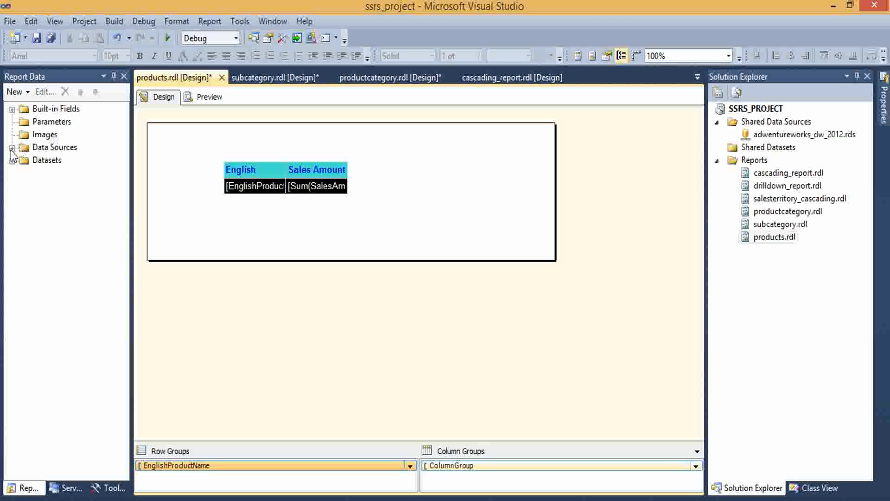
right_click(56, 122)
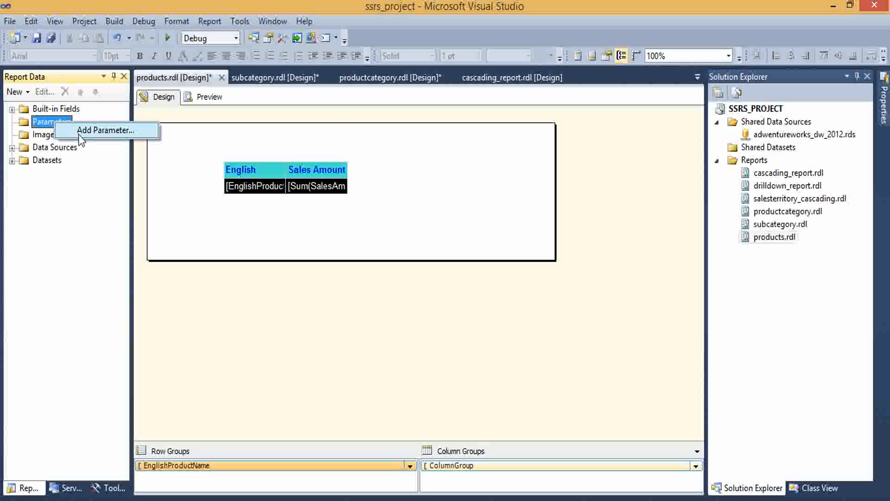
left_click(77, 136)
left_click_drag(414, 176, 339, 177)
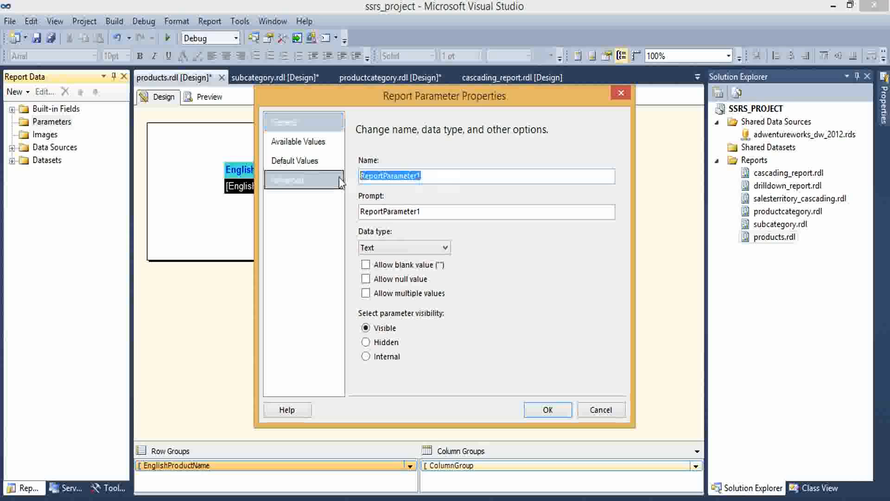
type("pro")
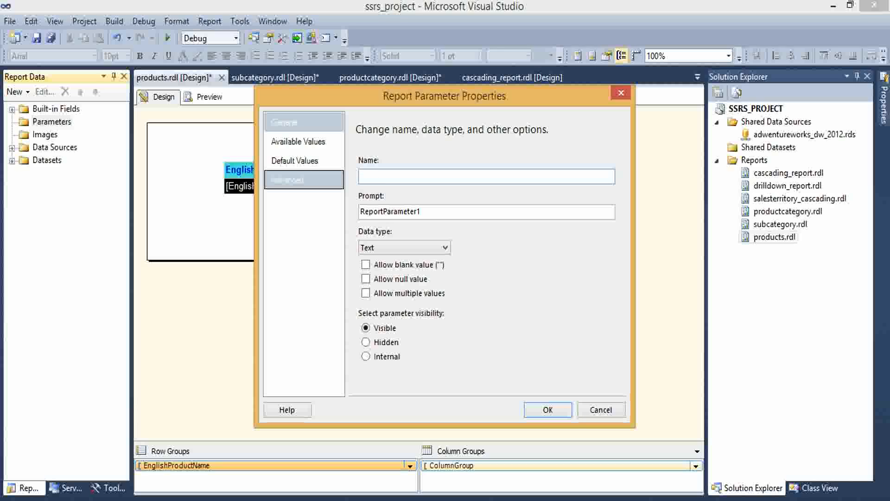
type("subcategory")
key("Tab")
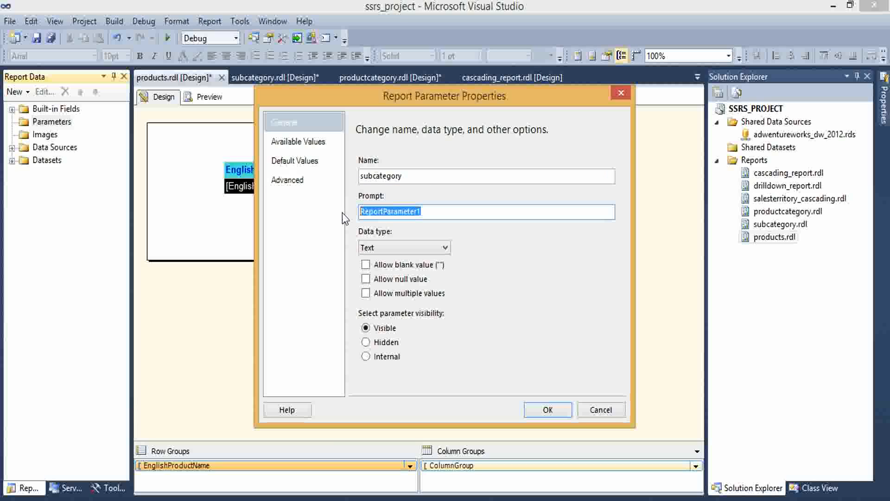
type("su")
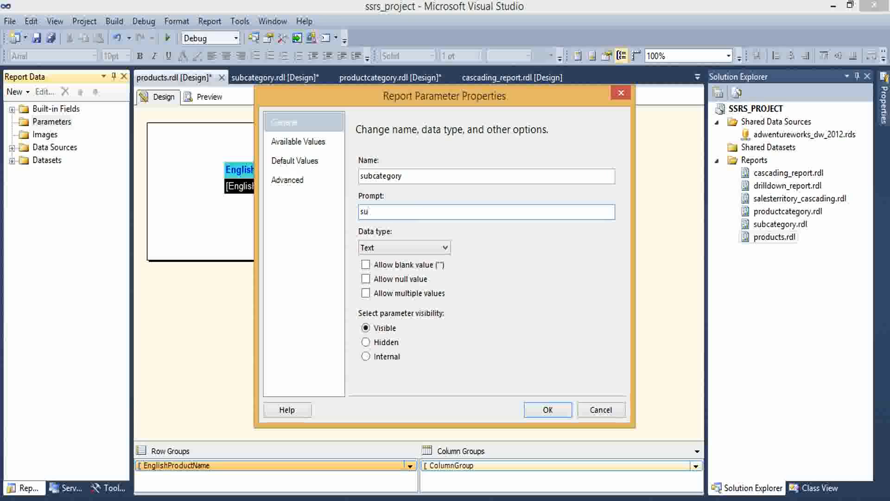
type("bcategory")
left_click(548, 409)
left_click(12, 173)
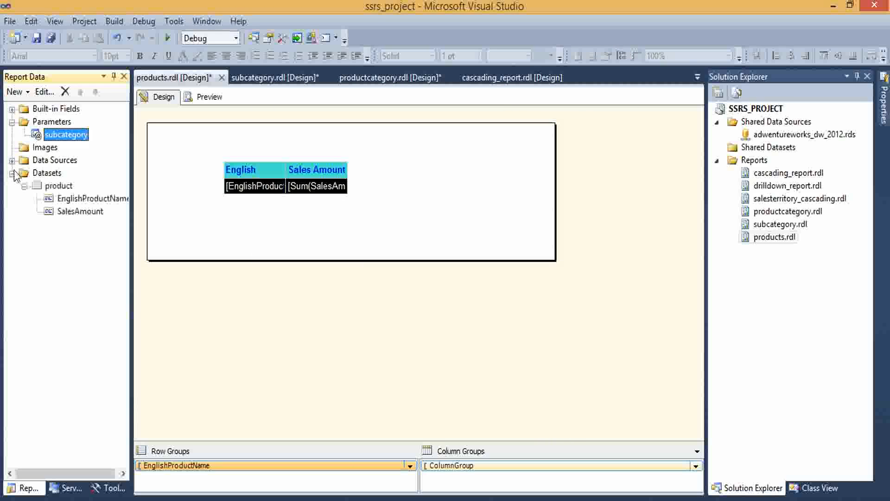
double_click(35, 174)
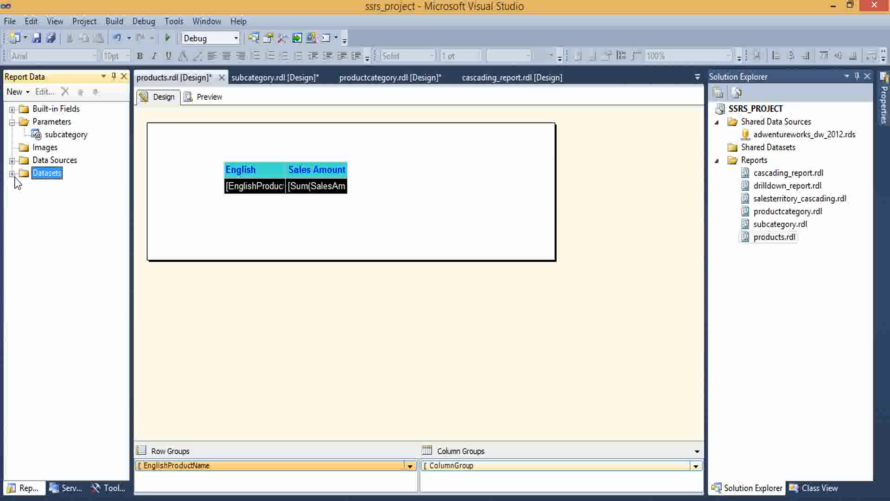
left_click(12, 174)
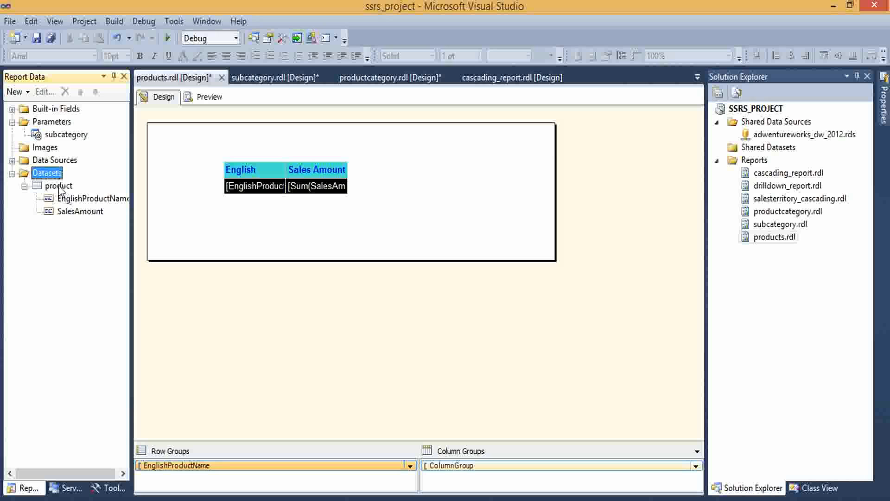
double_click(58, 186)
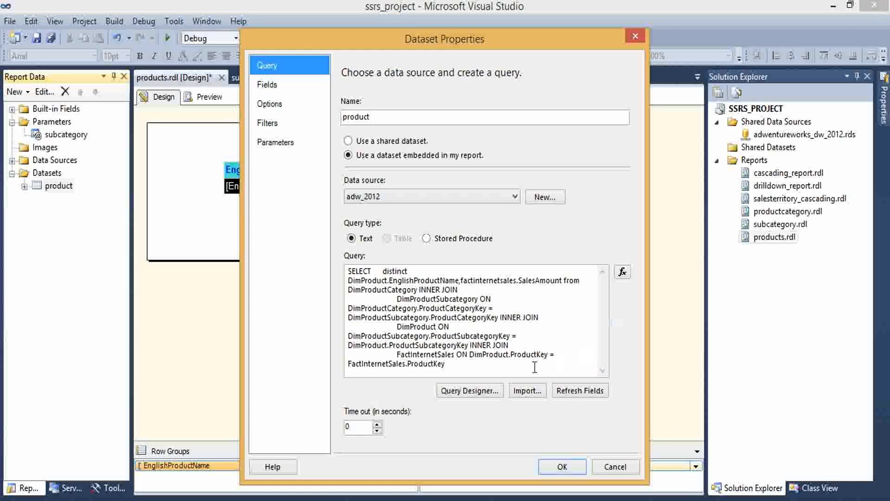
left_click(476, 370)
key("Return")
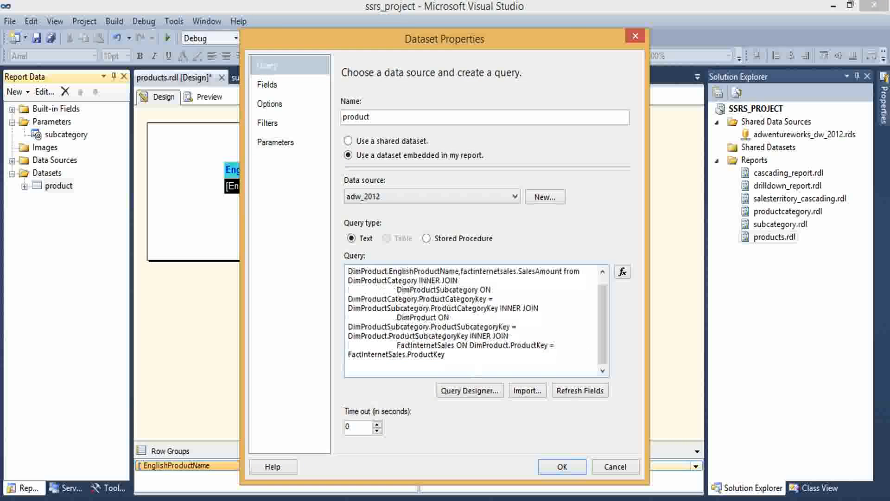
type("where ")
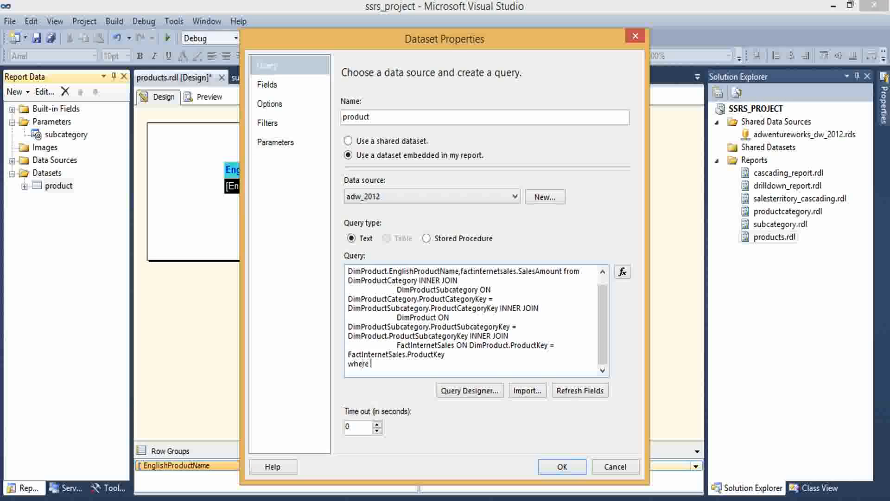
type("englishproductsubcategoryname")
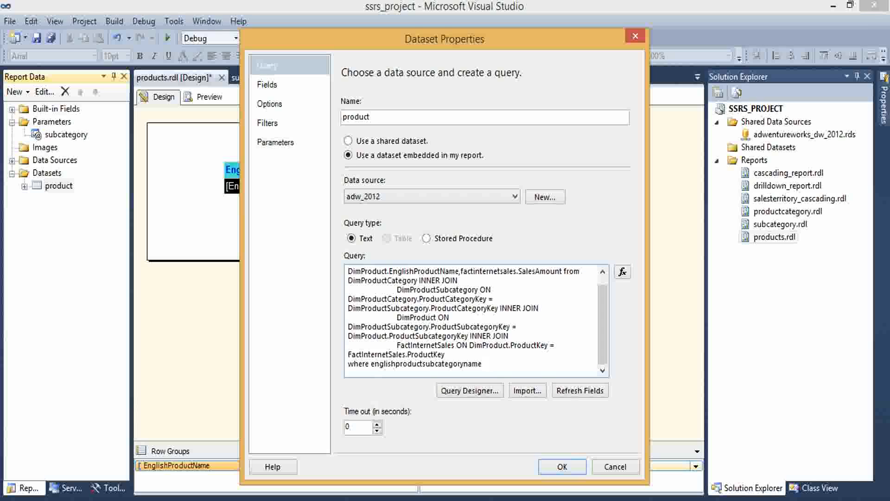
type("=@subcategory")
left_click(277, 143)
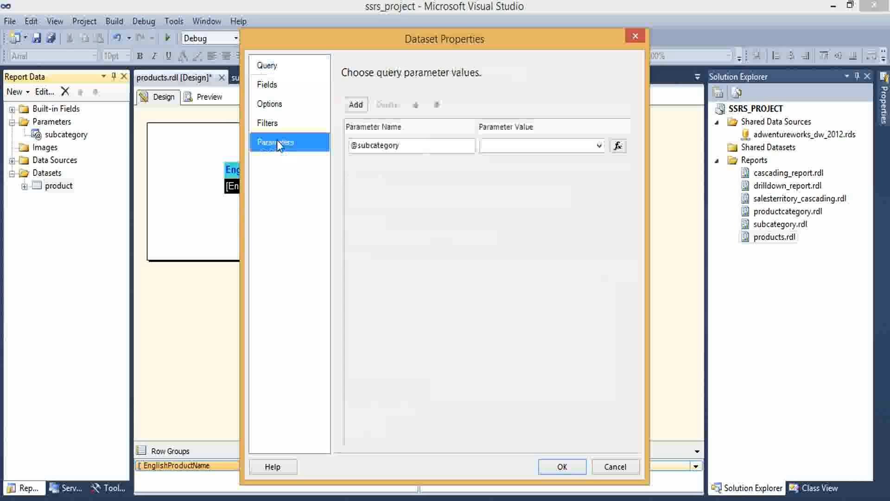
left_click(599, 147)
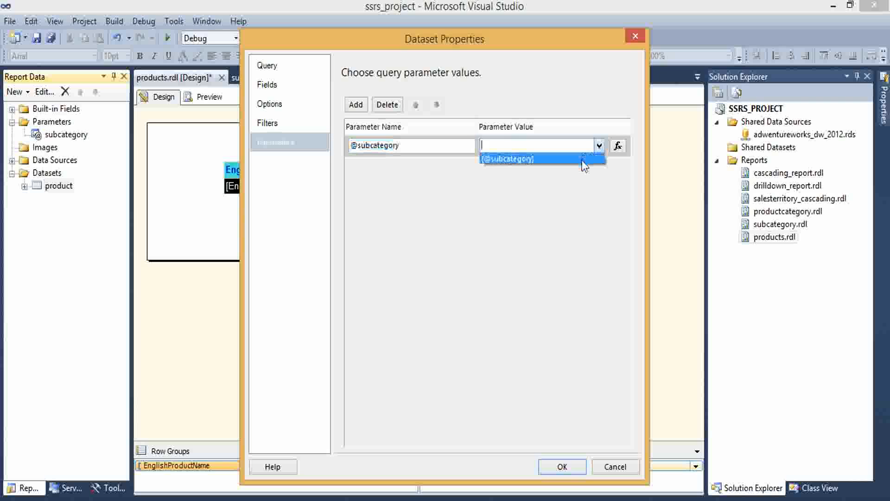
left_click(585, 162)
left_click(552, 466)
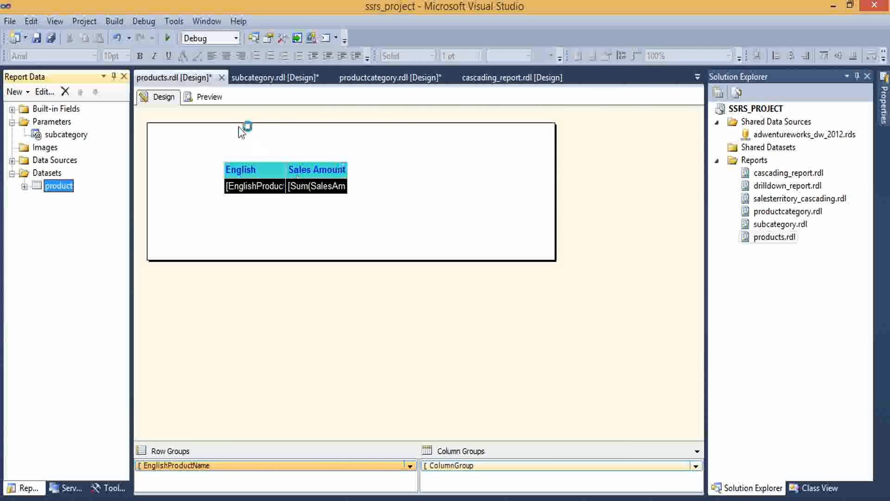
Step: In the productcategory report, make the EnglishProductcategoryName text box's drill-through action pass parameter category with value [EnglishProductcategoryName]
left_click(795, 308)
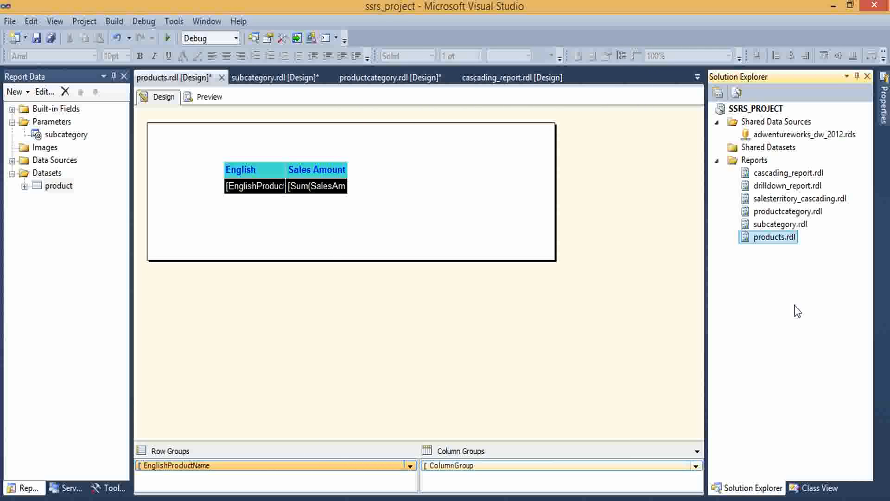
double_click(768, 215)
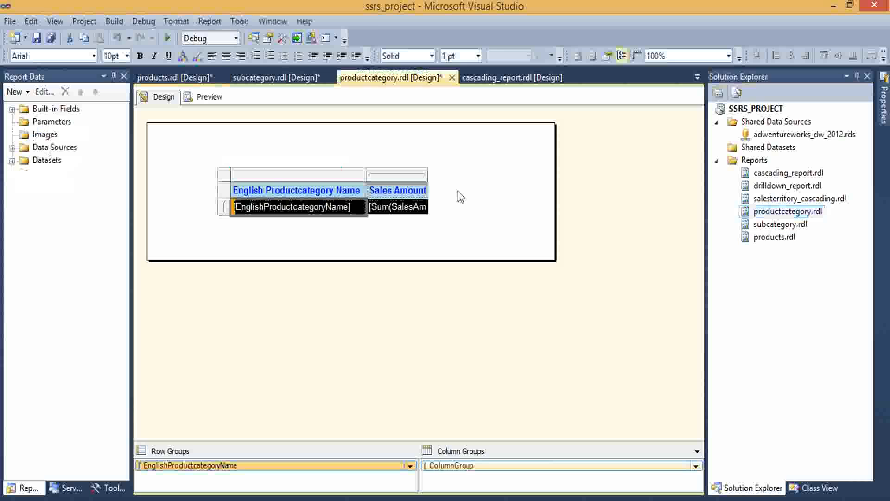
left_click(366, 245)
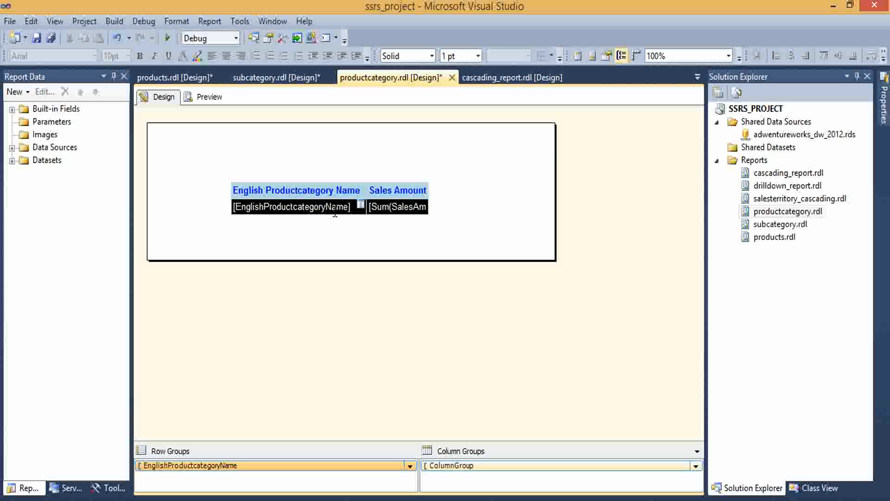
right_click(334, 212)
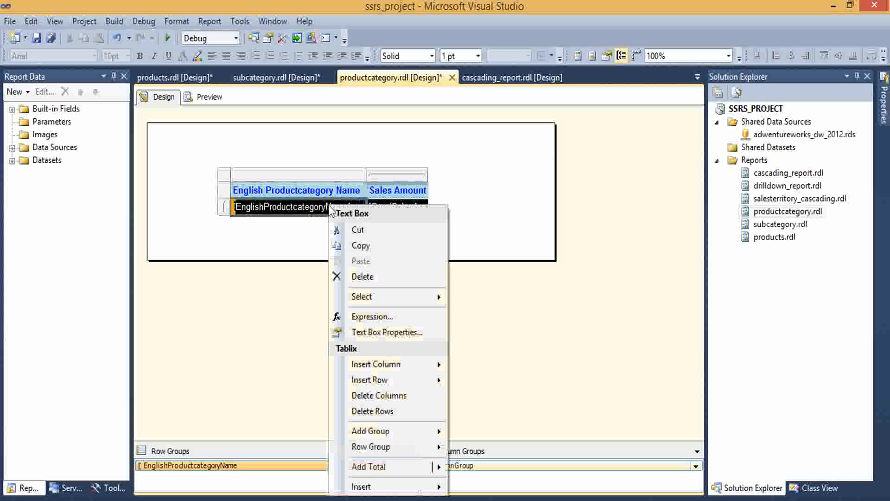
left_click(393, 333)
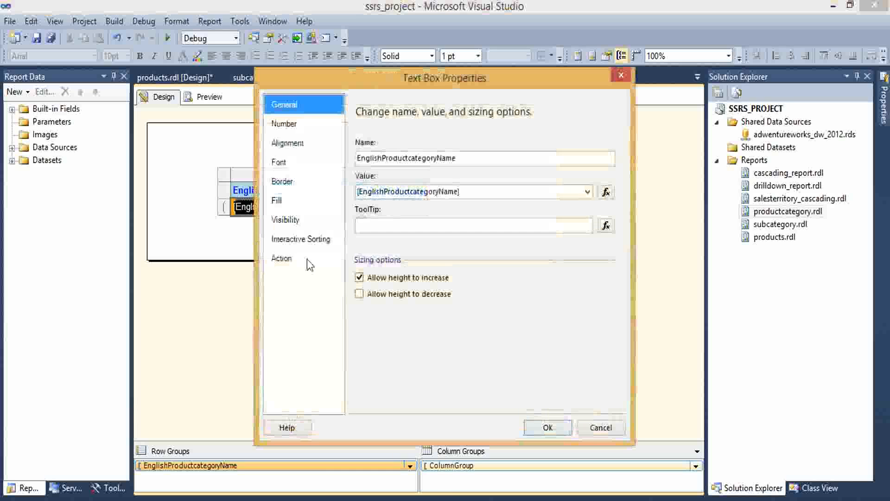
left_click(286, 258)
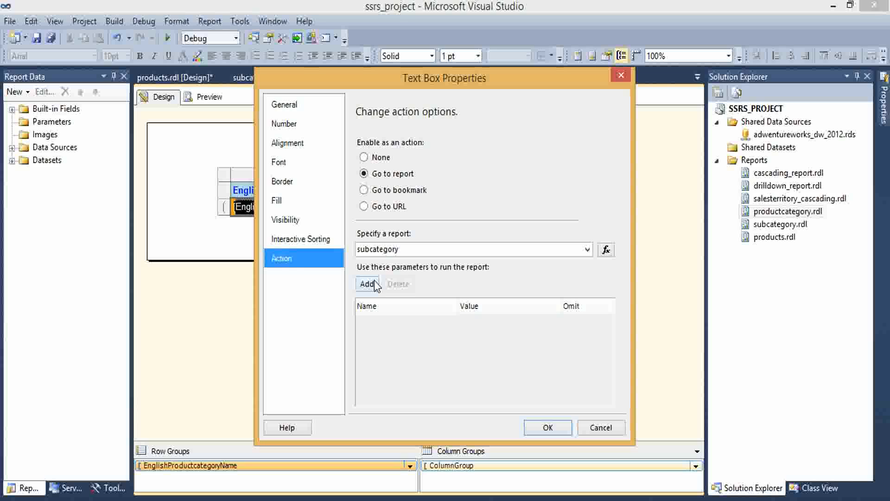
left_click(375, 284)
left_click(451, 325)
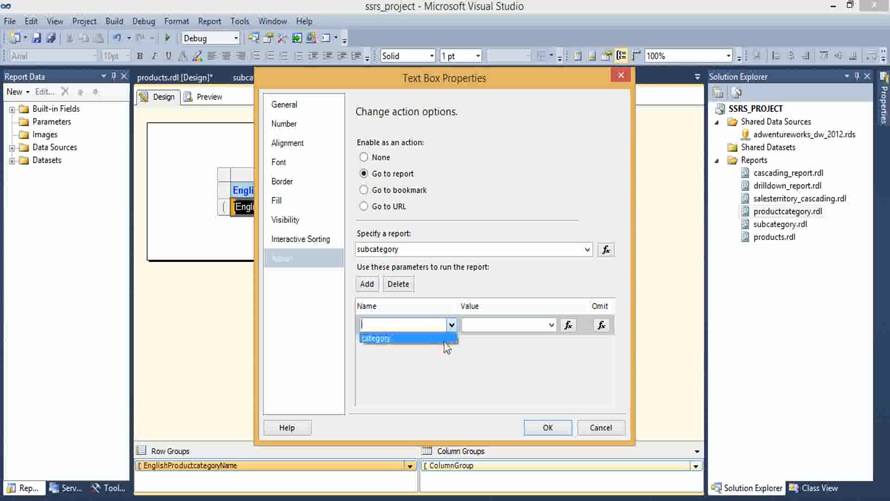
left_click(445, 339)
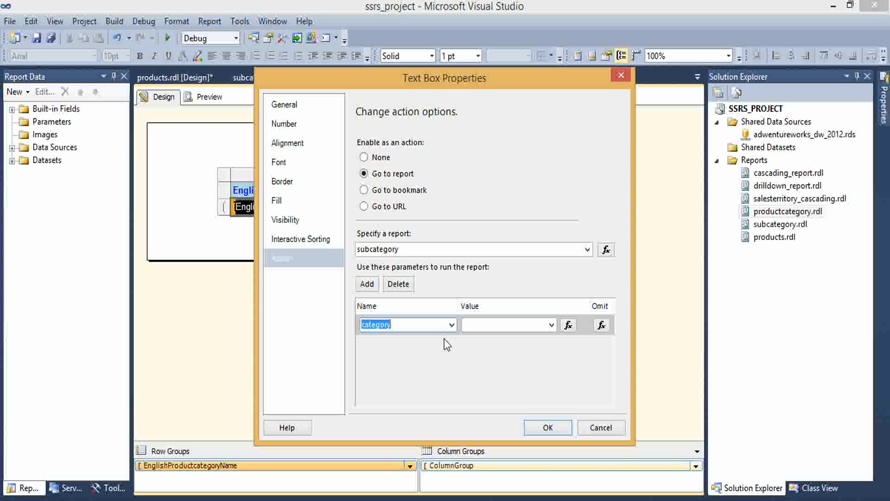
left_click(432, 331)
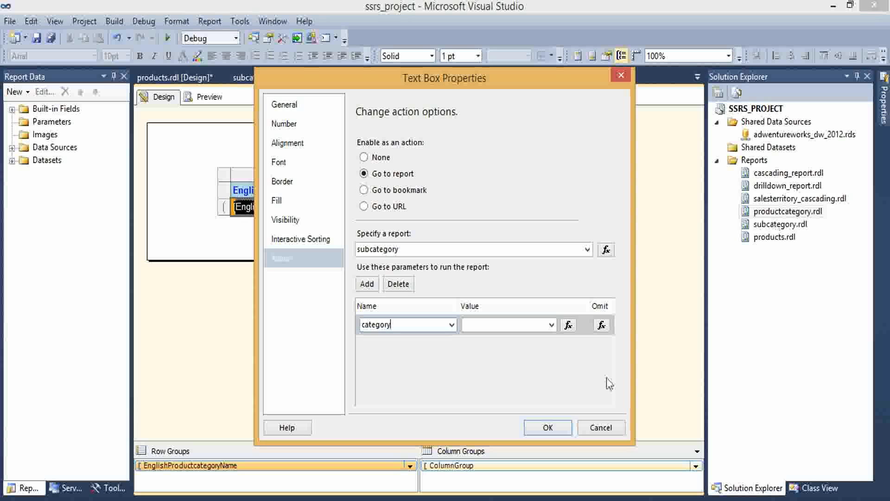
left_click(551, 326)
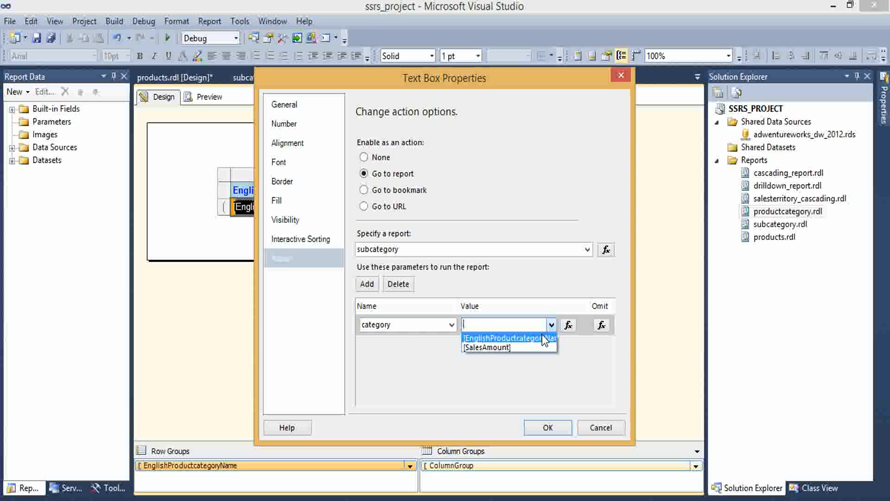
left_click(543, 339)
left_click(547, 427)
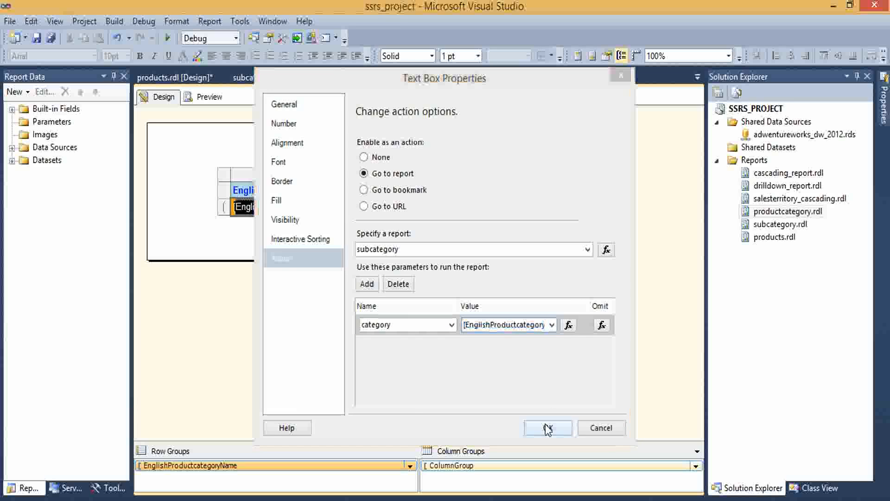
Step: In the subcategory report, make the EnglishProductSubcategoryName text box's drill-through action to products pass parameter subcategory with value [EnglishProductSubcategoryName]
left_click(771, 295)
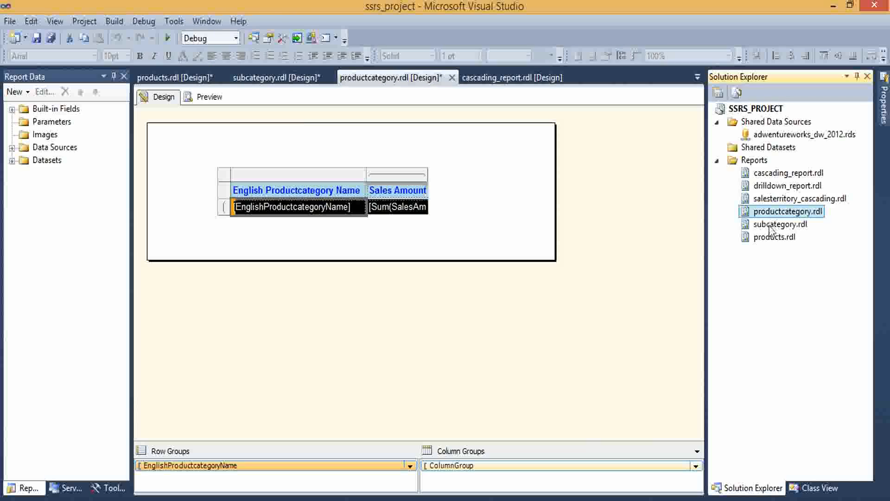
double_click(770, 226)
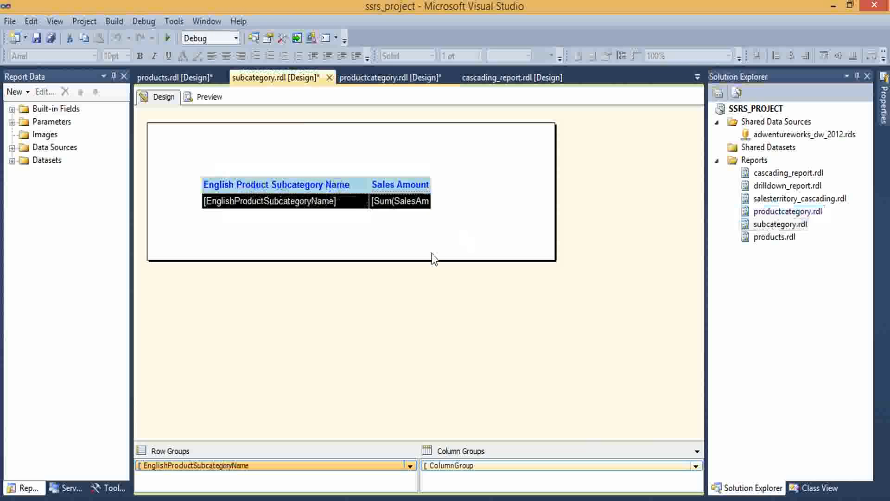
left_click(312, 200)
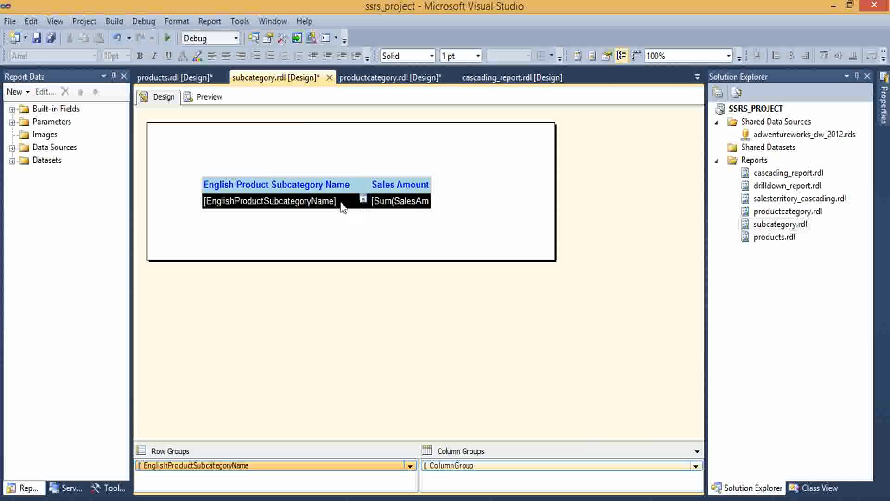
right_click(313, 199)
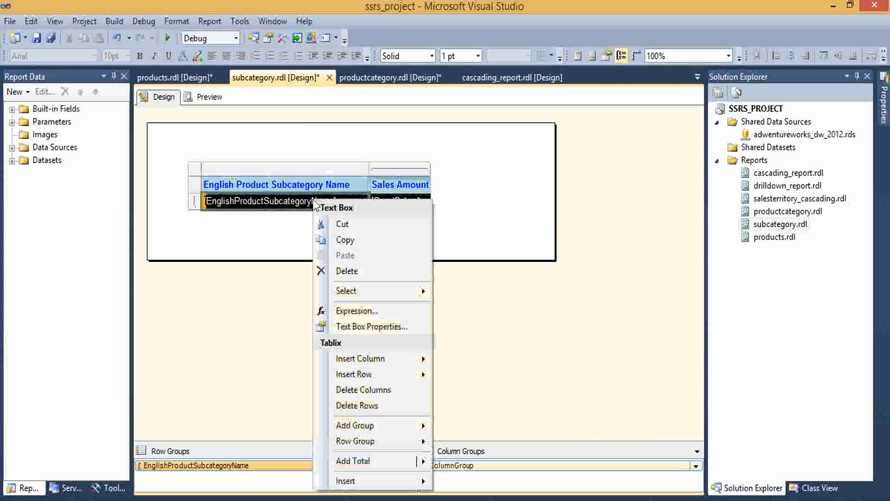
left_click(355, 327)
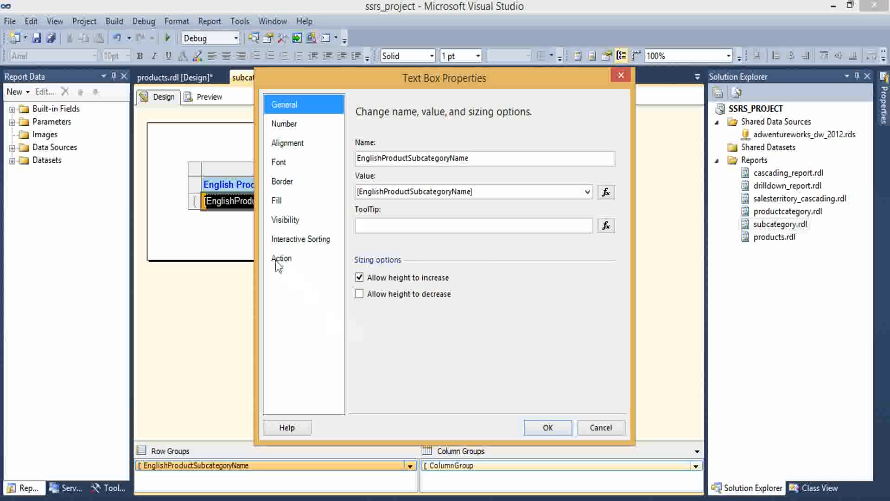
left_click(279, 260)
left_click(367, 284)
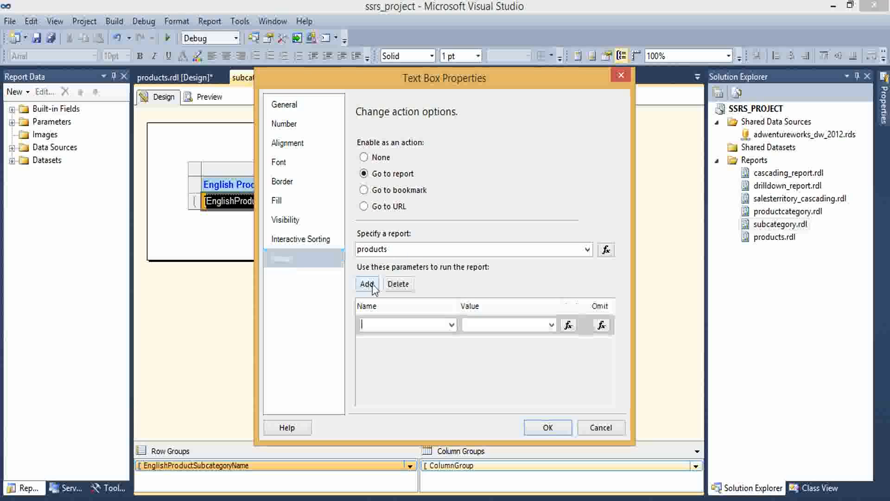
left_click(452, 325)
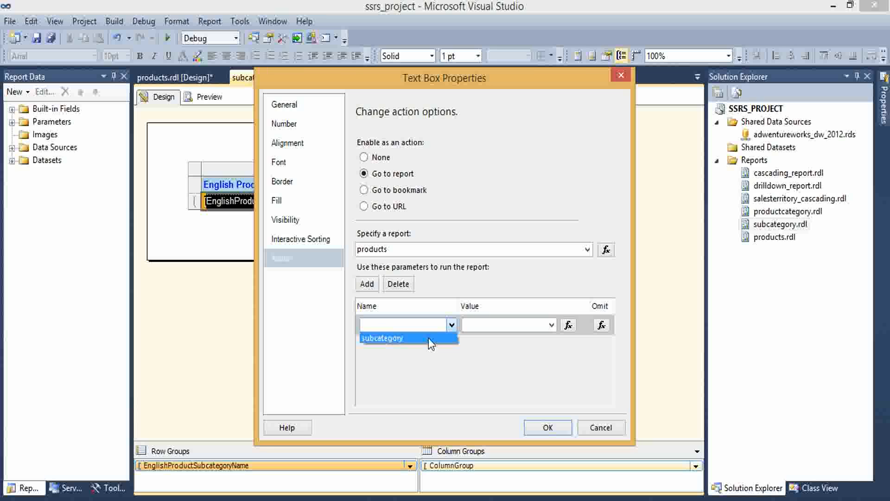
left_click(428, 337)
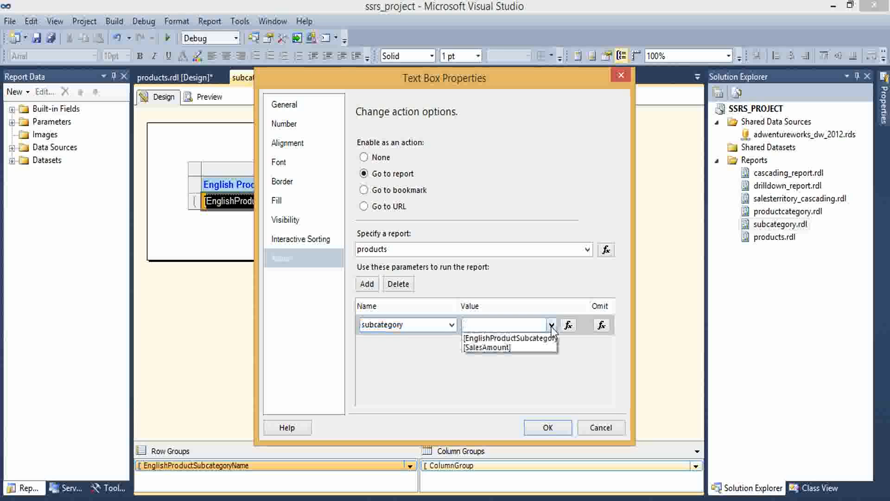
left_click(538, 335)
left_click(547, 426)
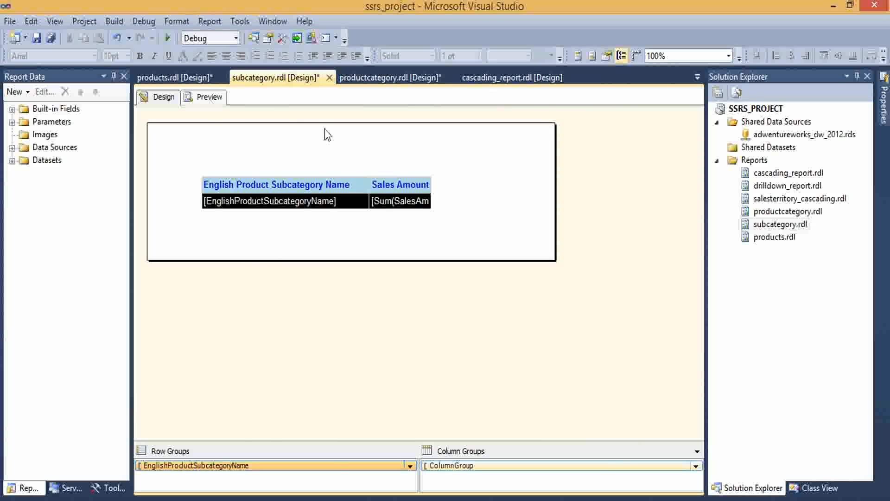
Step: Preview the productcategory report and drill through from Bikes to its subcategories, and from Mountain Bikes to its products
left_click(768, 213)
double_click(767, 212)
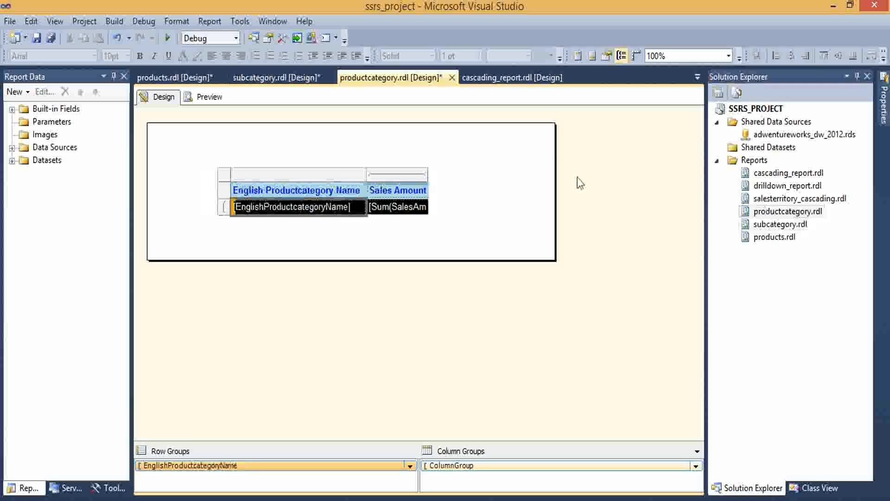
left_click(202, 98)
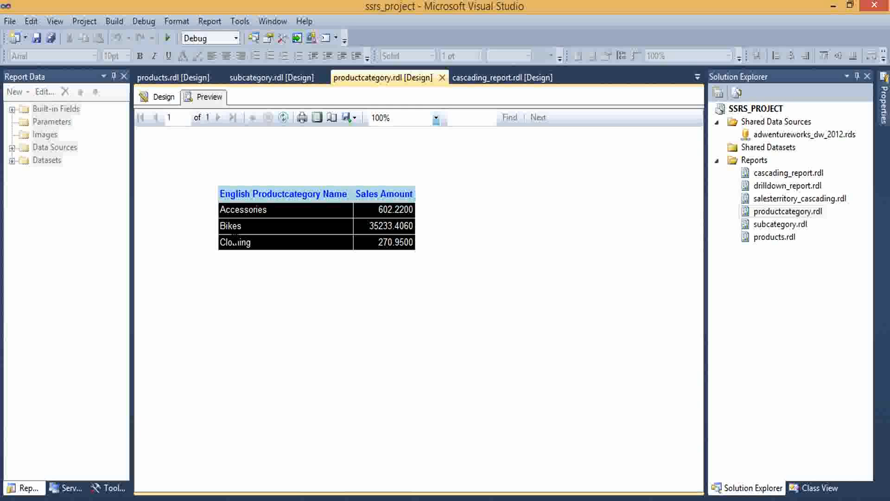
left_click(229, 229)
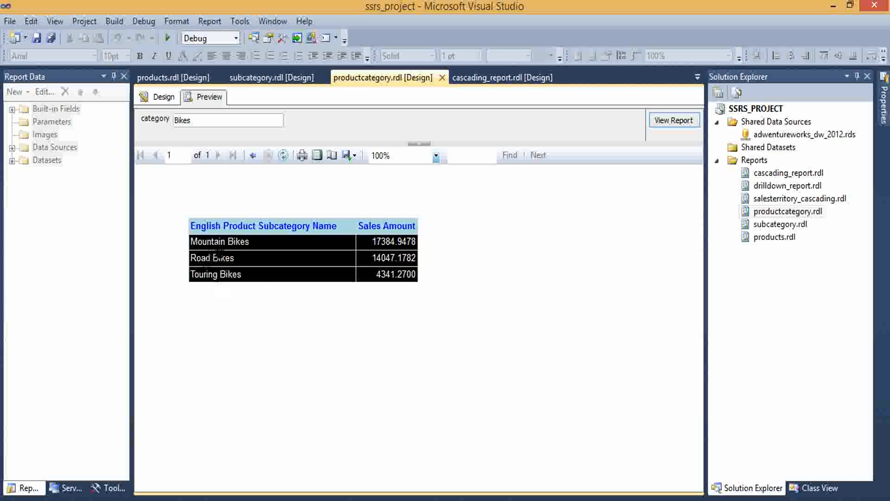
left_click(213, 244)
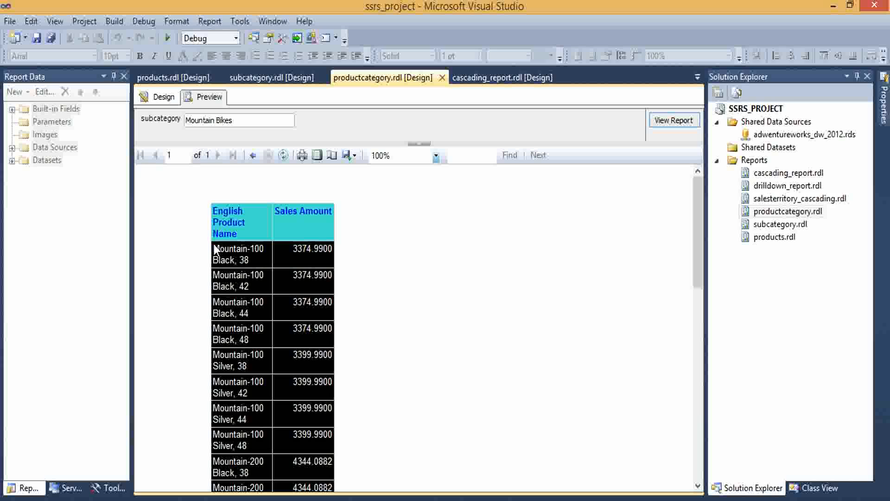